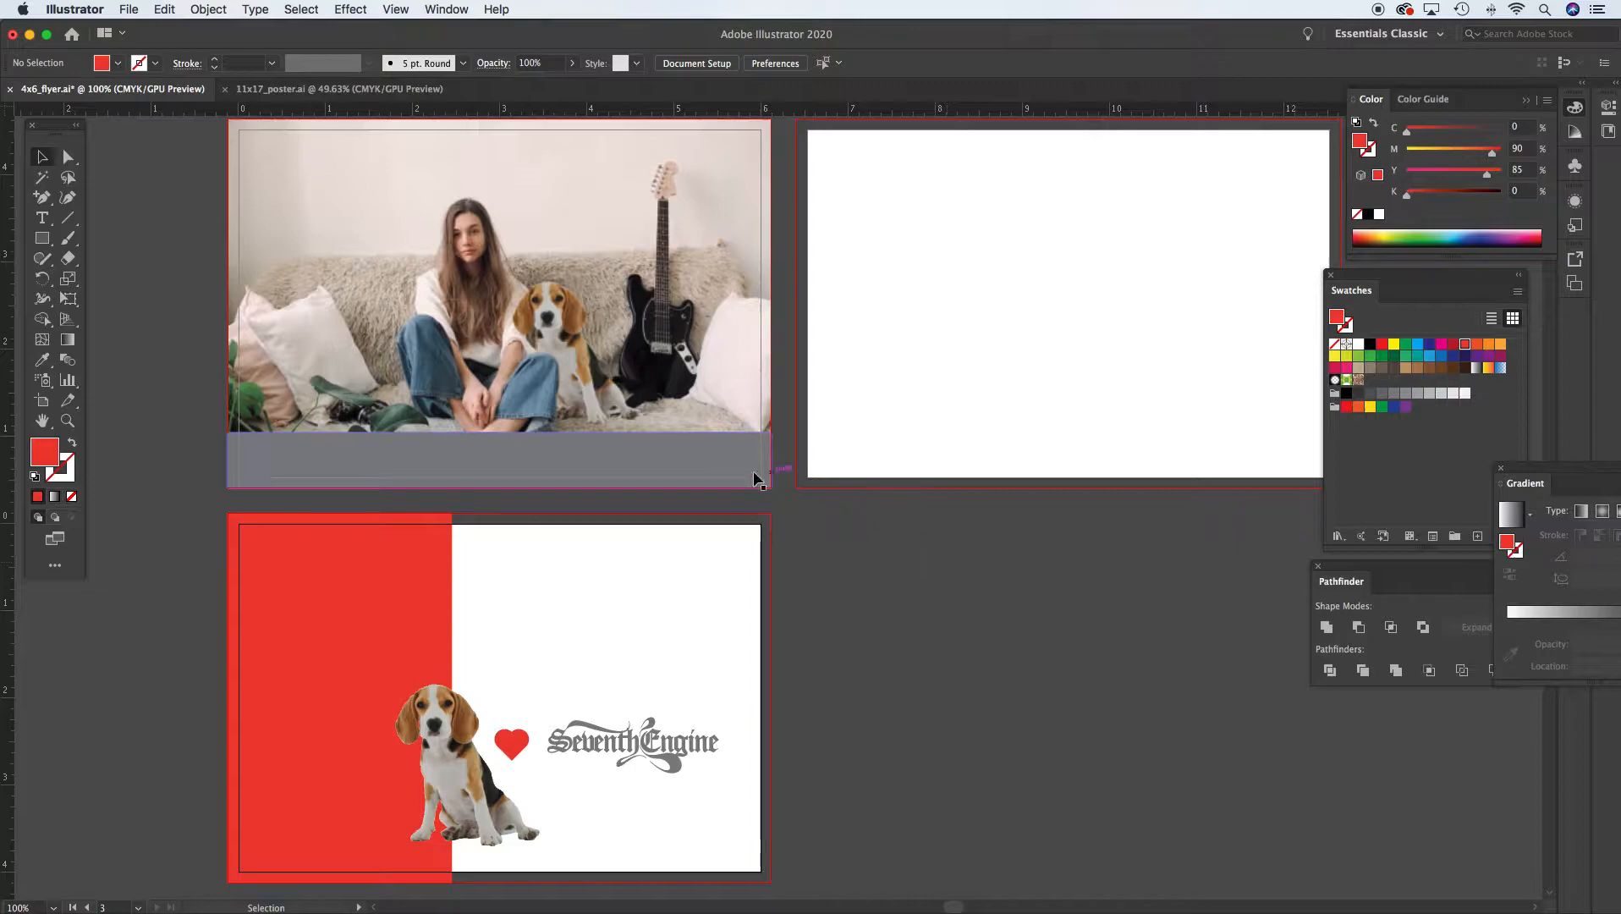
# Rotate the gray bar on the front flyer to vertical and align it with the photo's upper-left bleed corner
pyautogui.moveTo(713, 465); pyautogui.dragTo(839, 585)
pyautogui.click(833, 535)
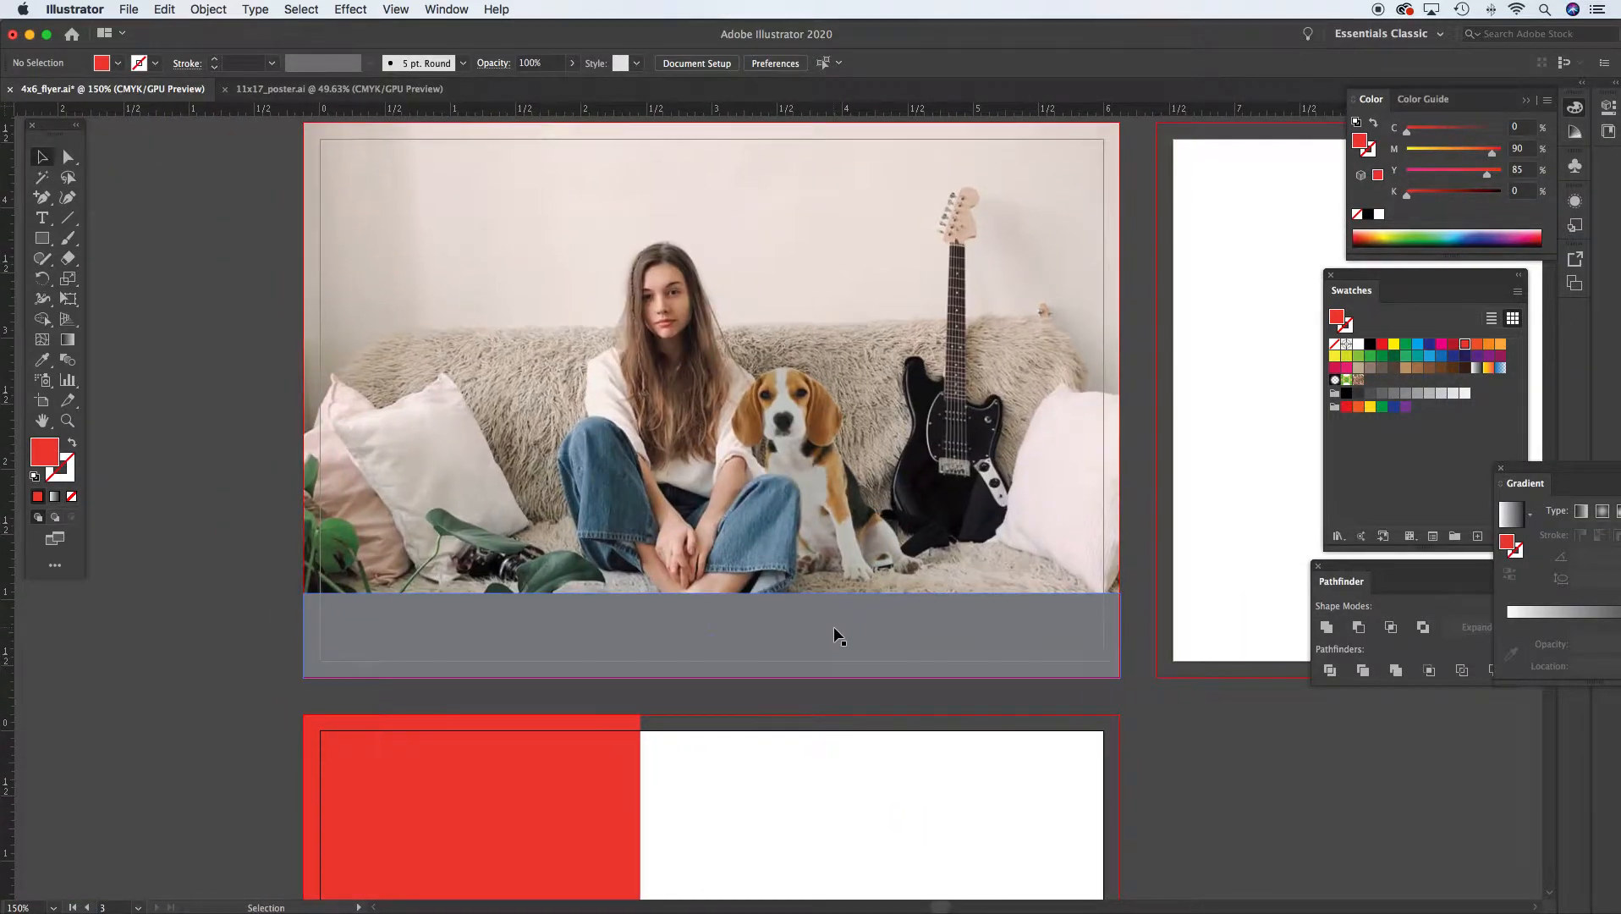
pyautogui.click(833, 628)
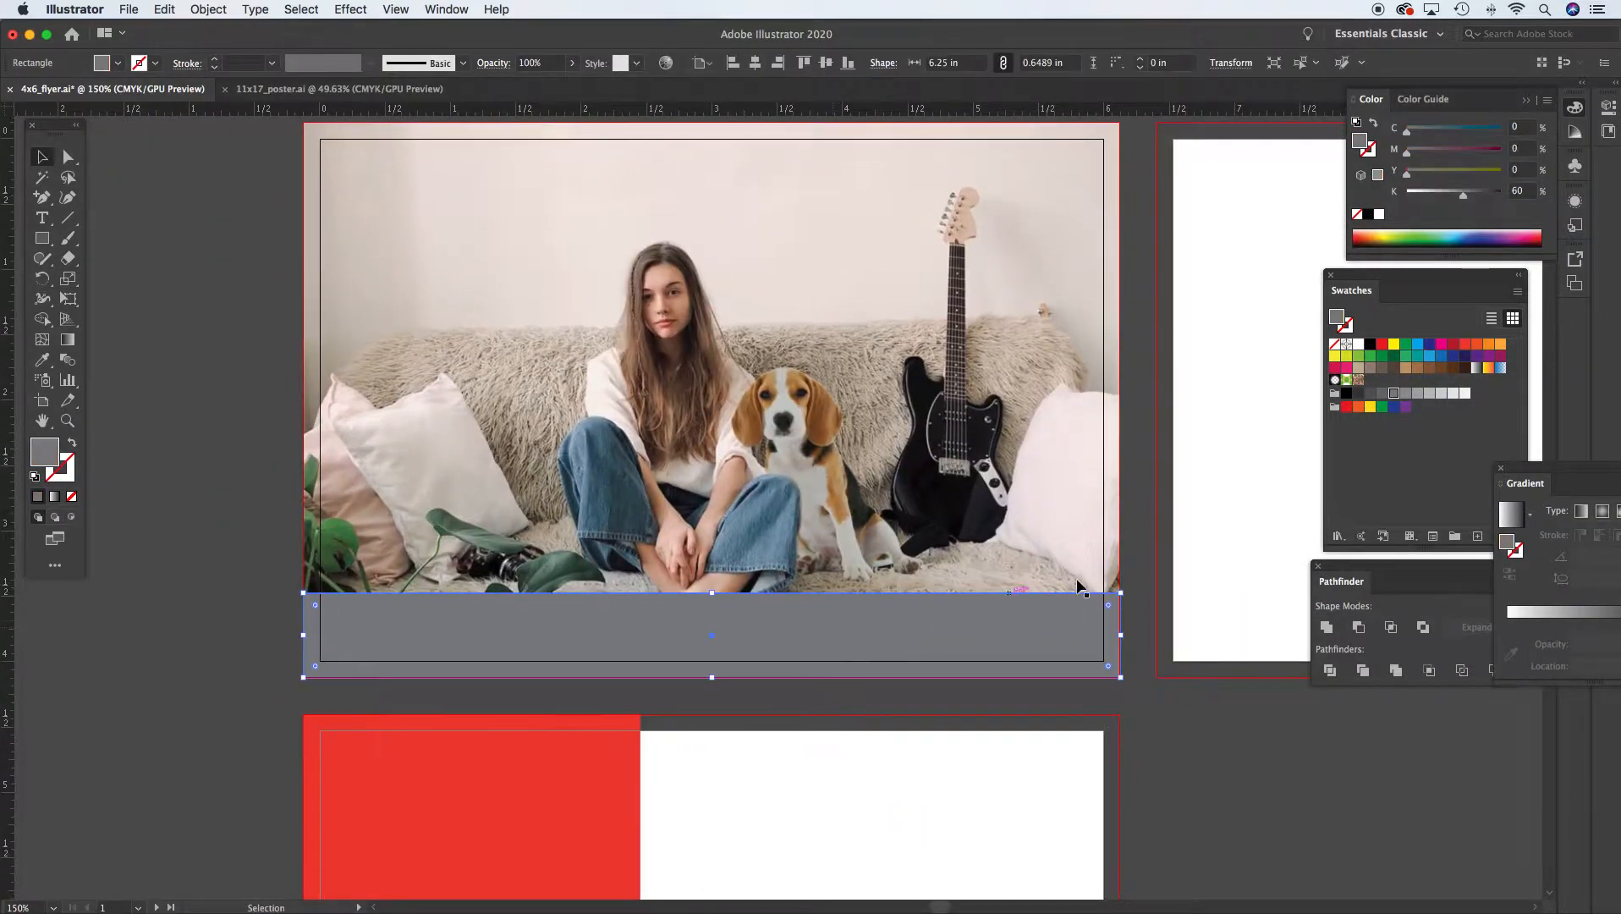
pyautogui.moveTo(1125, 587); pyautogui.dragTo(339, 227)
pyautogui.keyDown('alt'); pyautogui.keyDown('super'); pyautogui.click(558, 606); pyautogui.keyUp('super'); pyautogui.keyUp('alt')
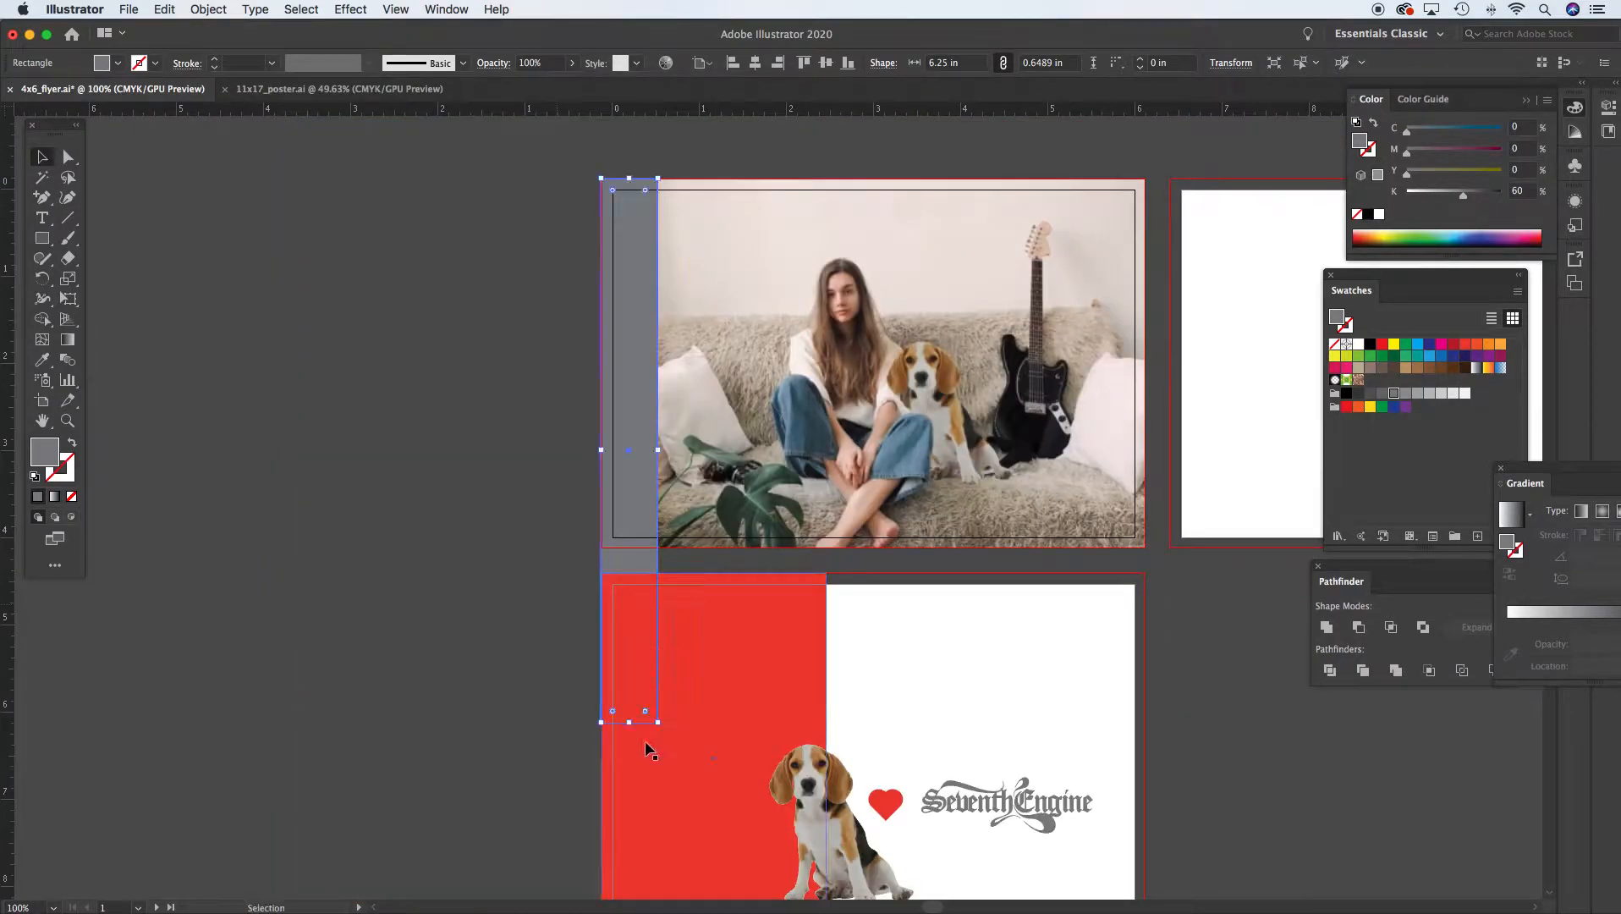
# Resize the vertical gray bar to the flyer's bleed height, about 4.25 in, and widen it to about 1.83 in
pyautogui.moveTo(628, 722); pyautogui.dragTo(627, 551)
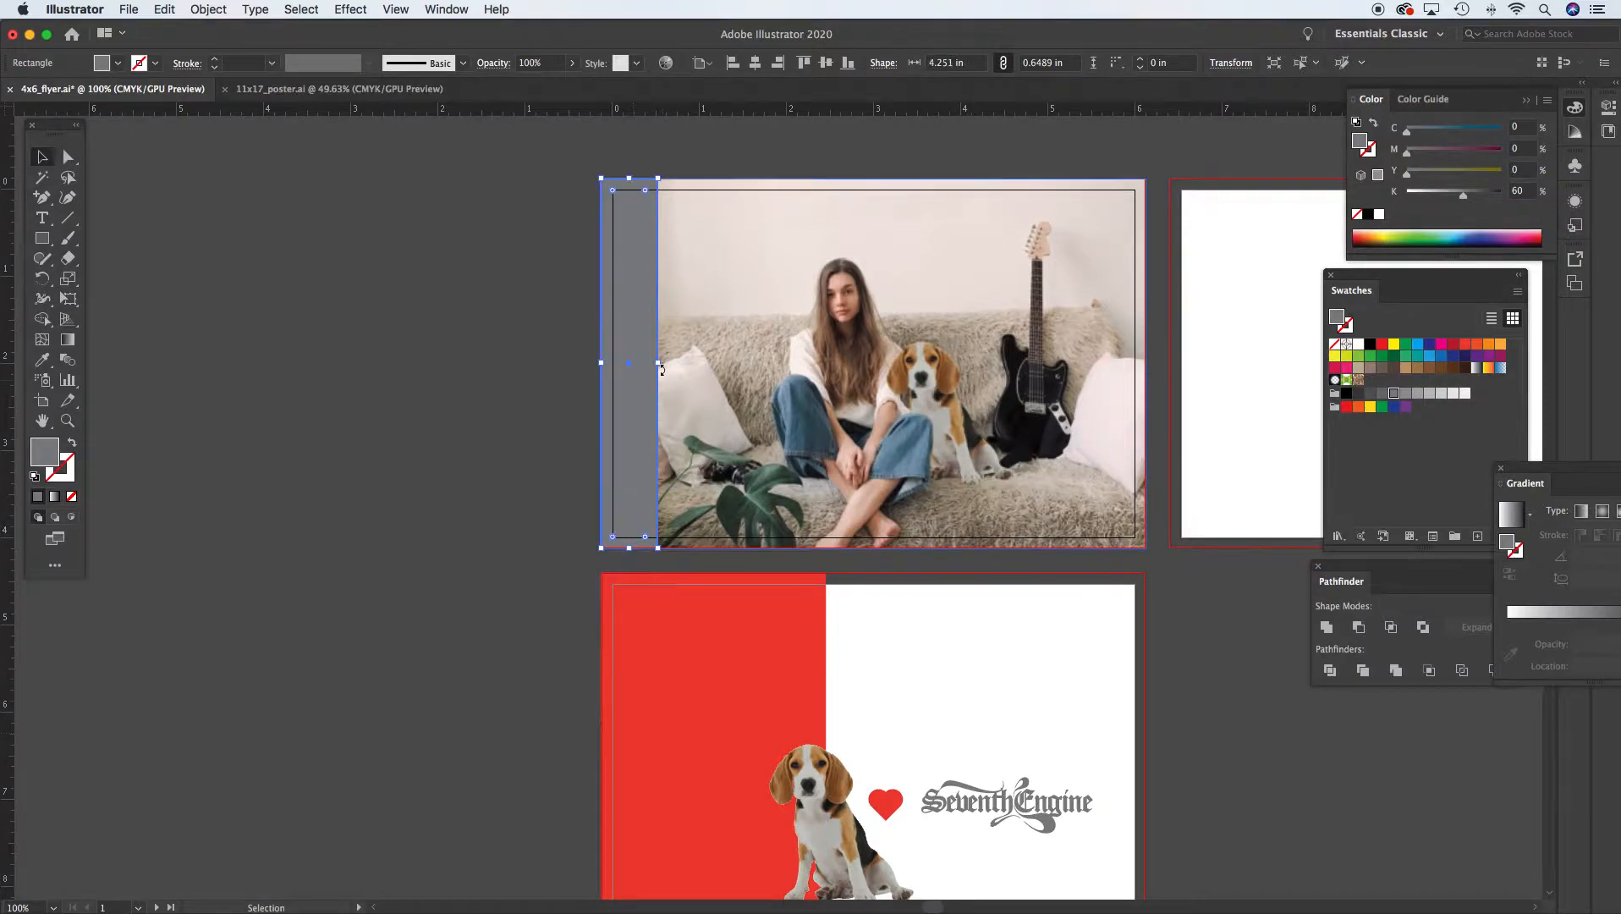
pyautogui.moveTo(658, 363); pyautogui.dragTo(761, 363)
pyautogui.keyDown('super'); pyautogui.click(866, 430); pyautogui.keyUp('super')
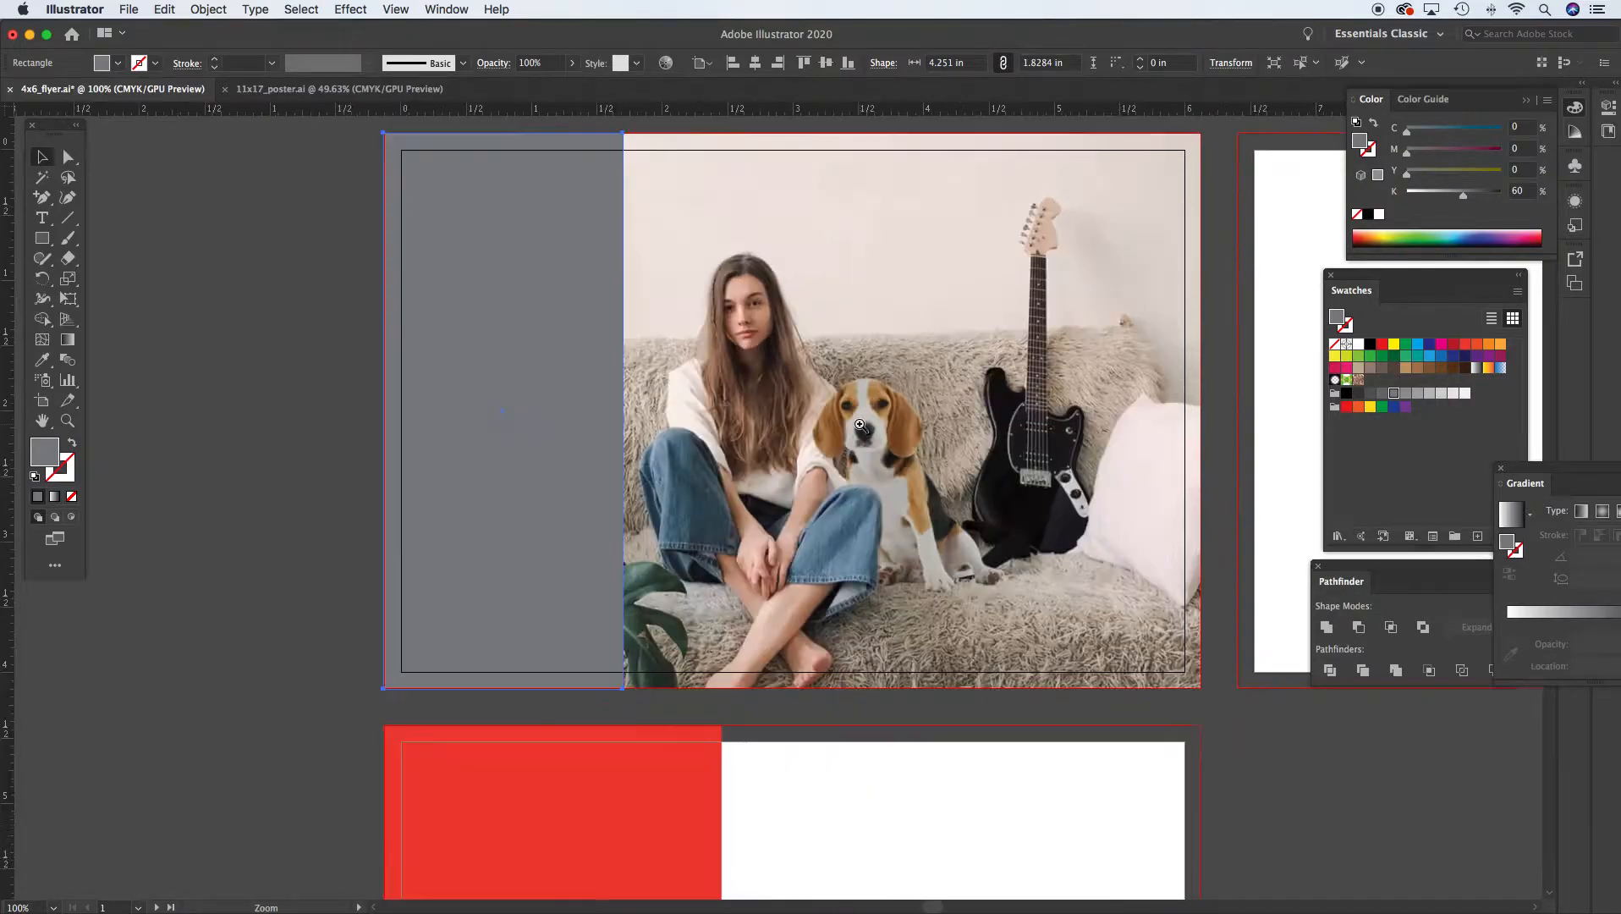
pyautogui.keyDown('super'); pyautogui.click(779, 493); pyautogui.keyUp('super')
pyautogui.keyDown('super'); pyautogui.click(745, 470); pyautogui.keyUp('super')
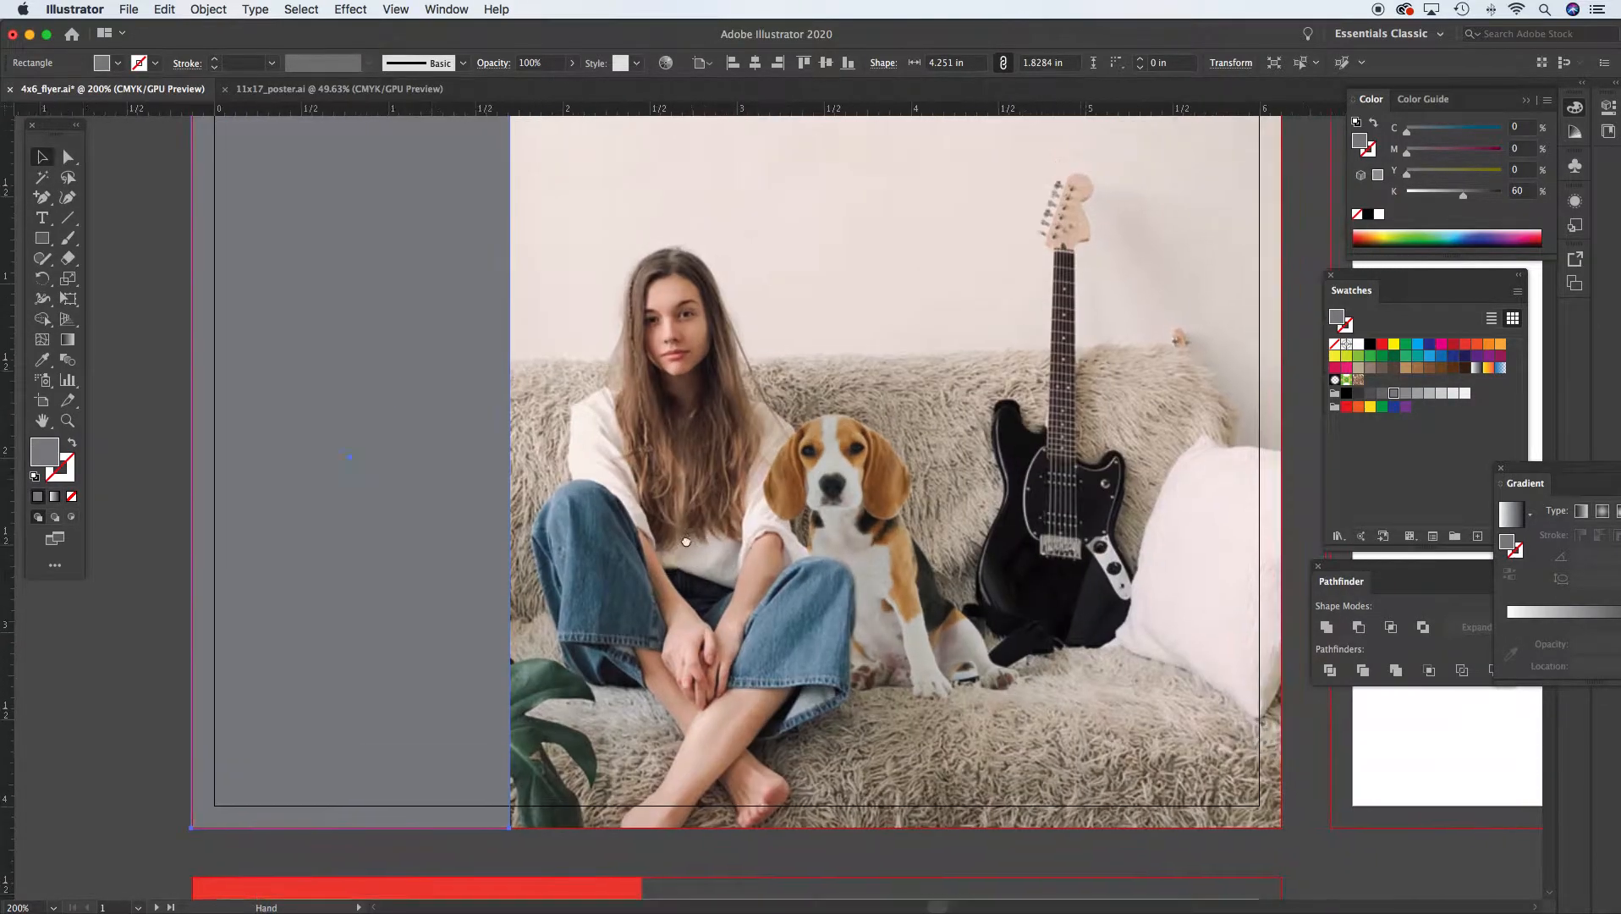
pyautogui.keyDown('alt'); pyautogui.keyDown('super'); pyautogui.click(692, 520); pyautogui.keyUp('super'); pyautogui.keyUp('alt')
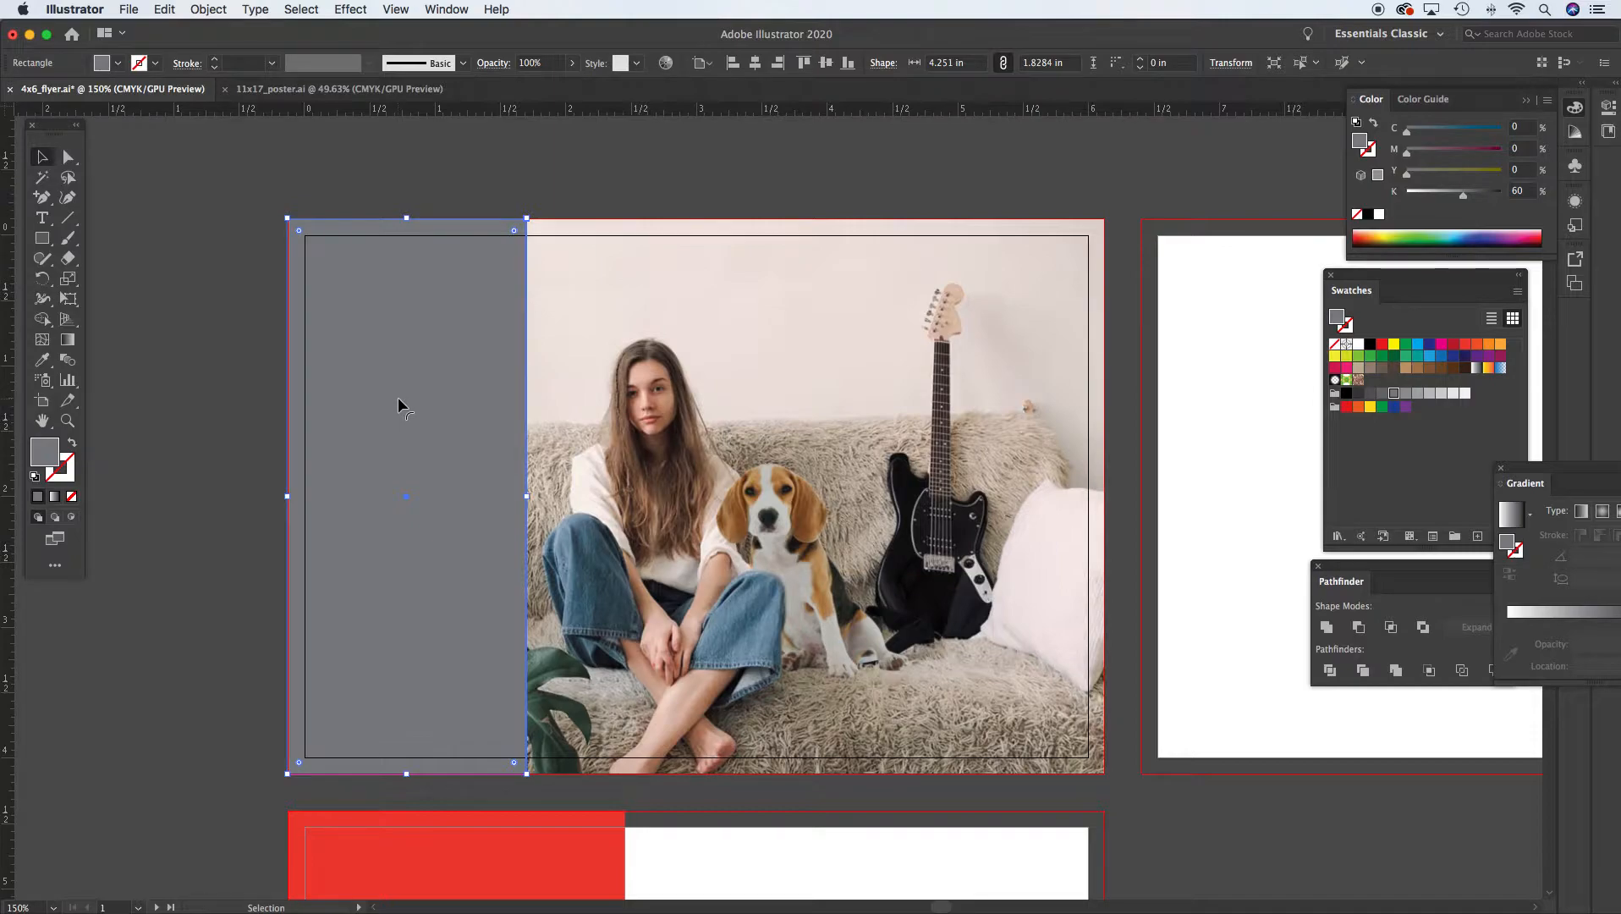
# Move the front photo horizontally to the right behind the gray bar, to X about 3.38 in
pyautogui.moveTo(643, 427); pyautogui.dragTo(700, 423)
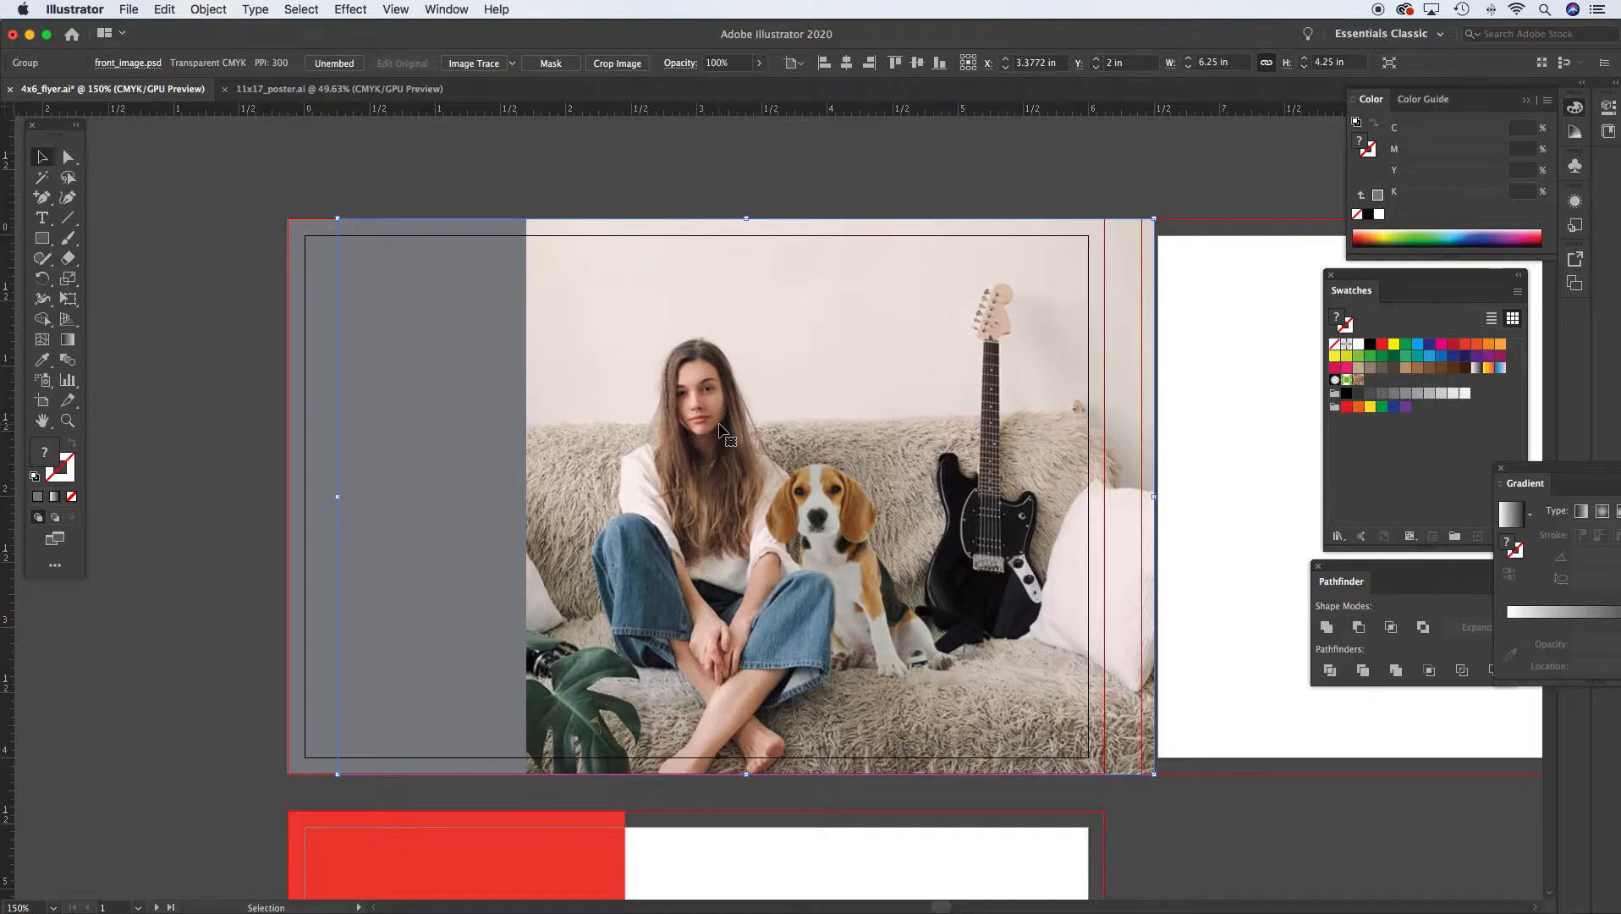
pyautogui.moveTo(877, 379); pyautogui.dragTo(782, 368)
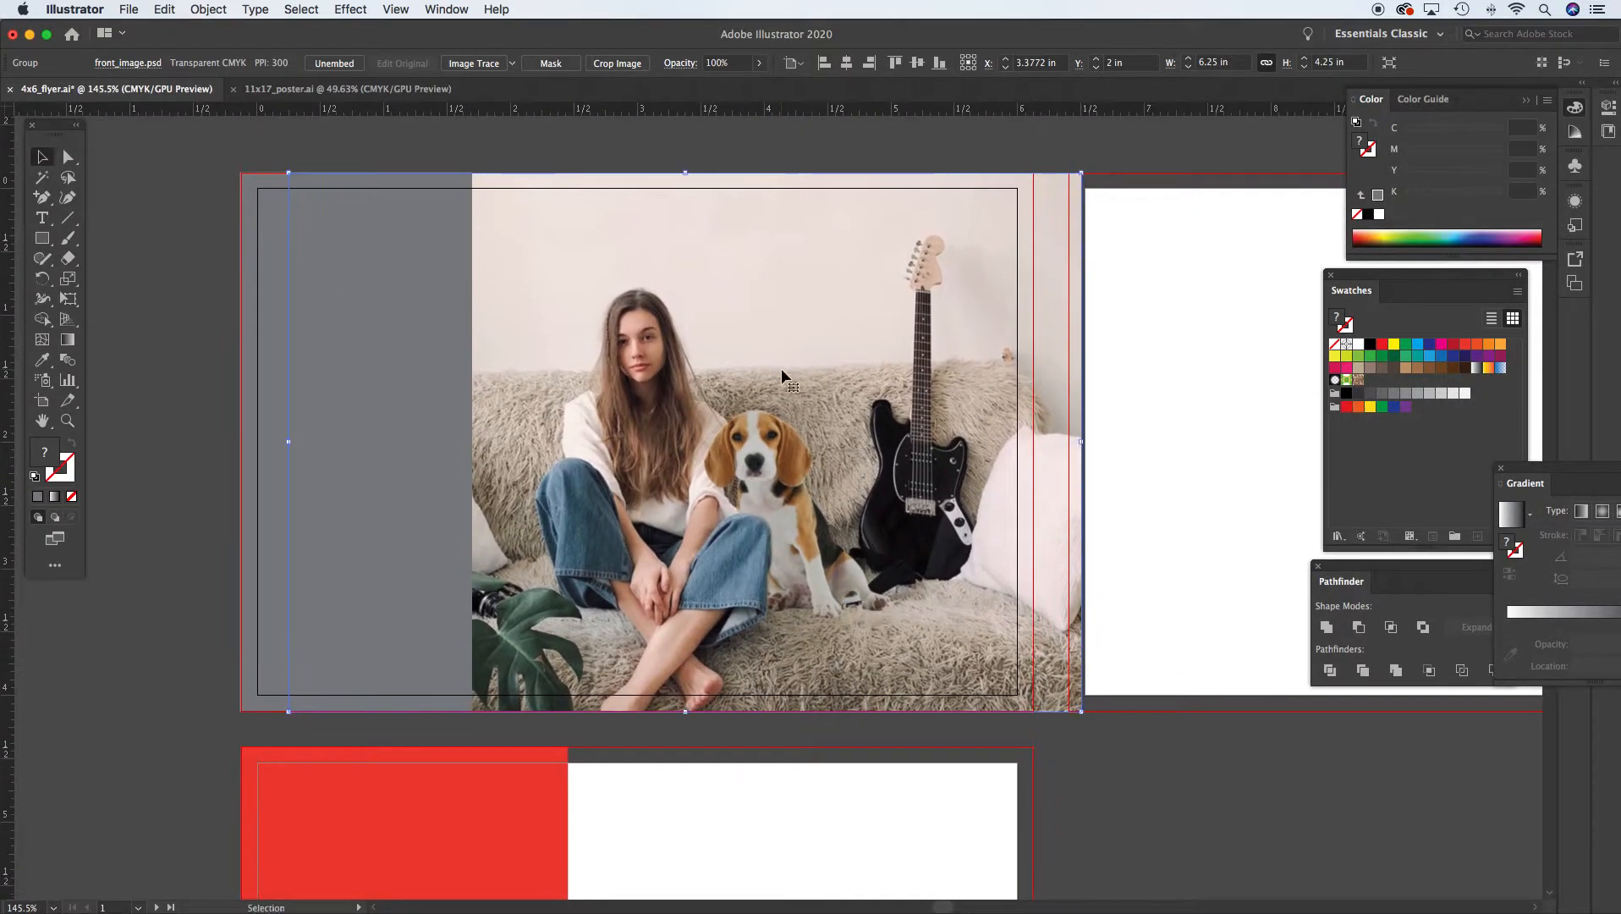
pyautogui.click(718, 144)
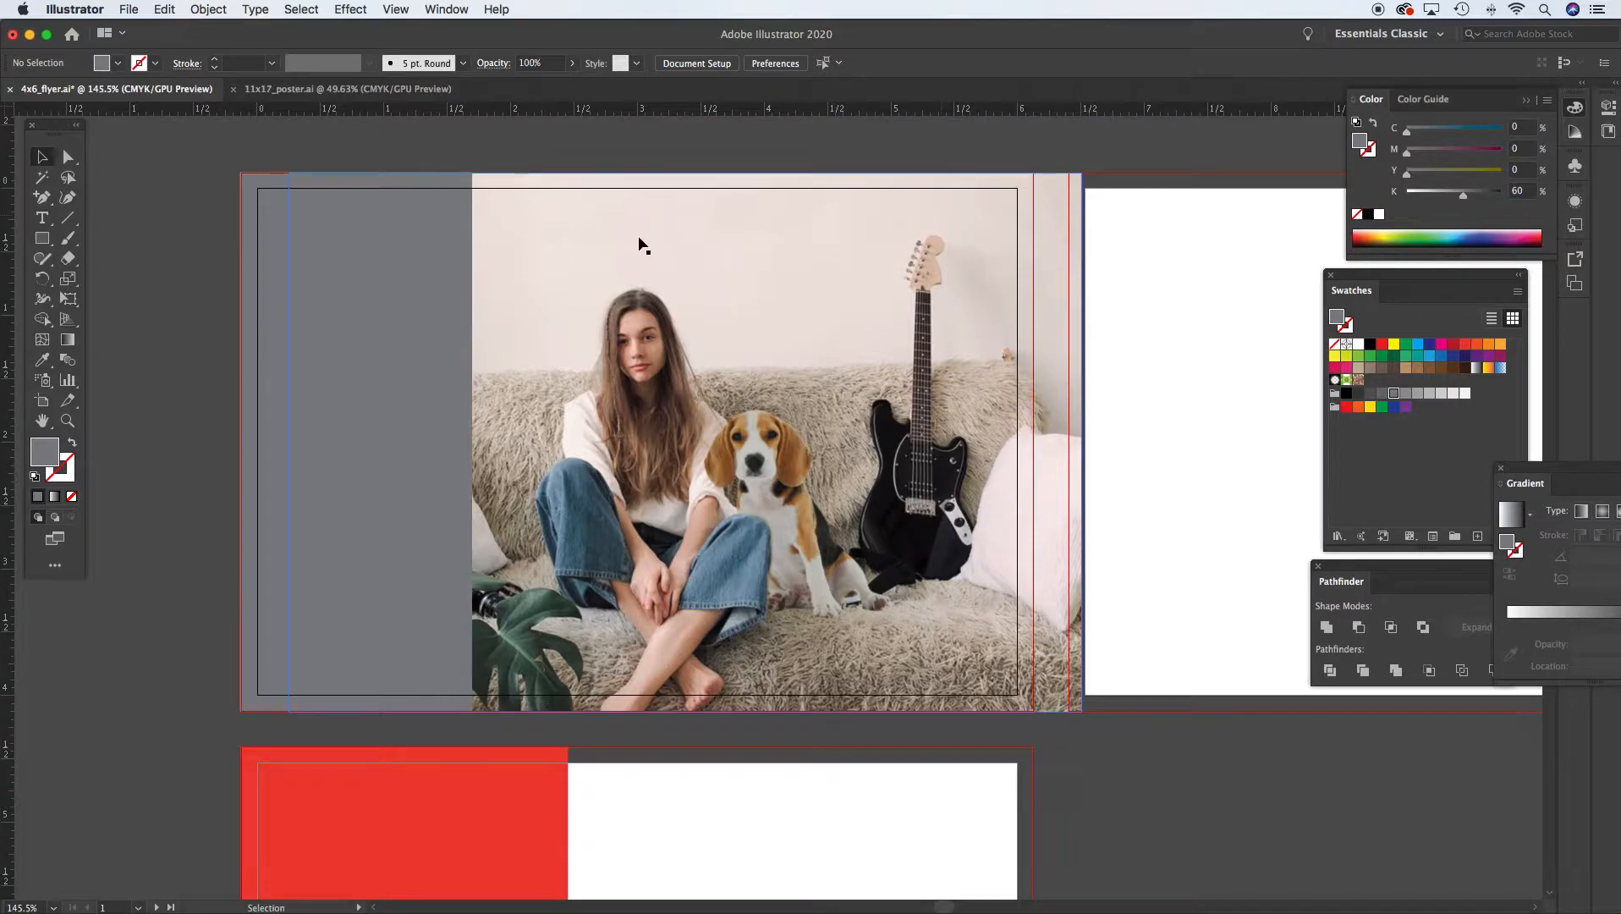
# Move Artboard 2 to the right, clear of the overhanging photo, to X about 7.22 in
pyautogui.hscroll(5, 992, 288)
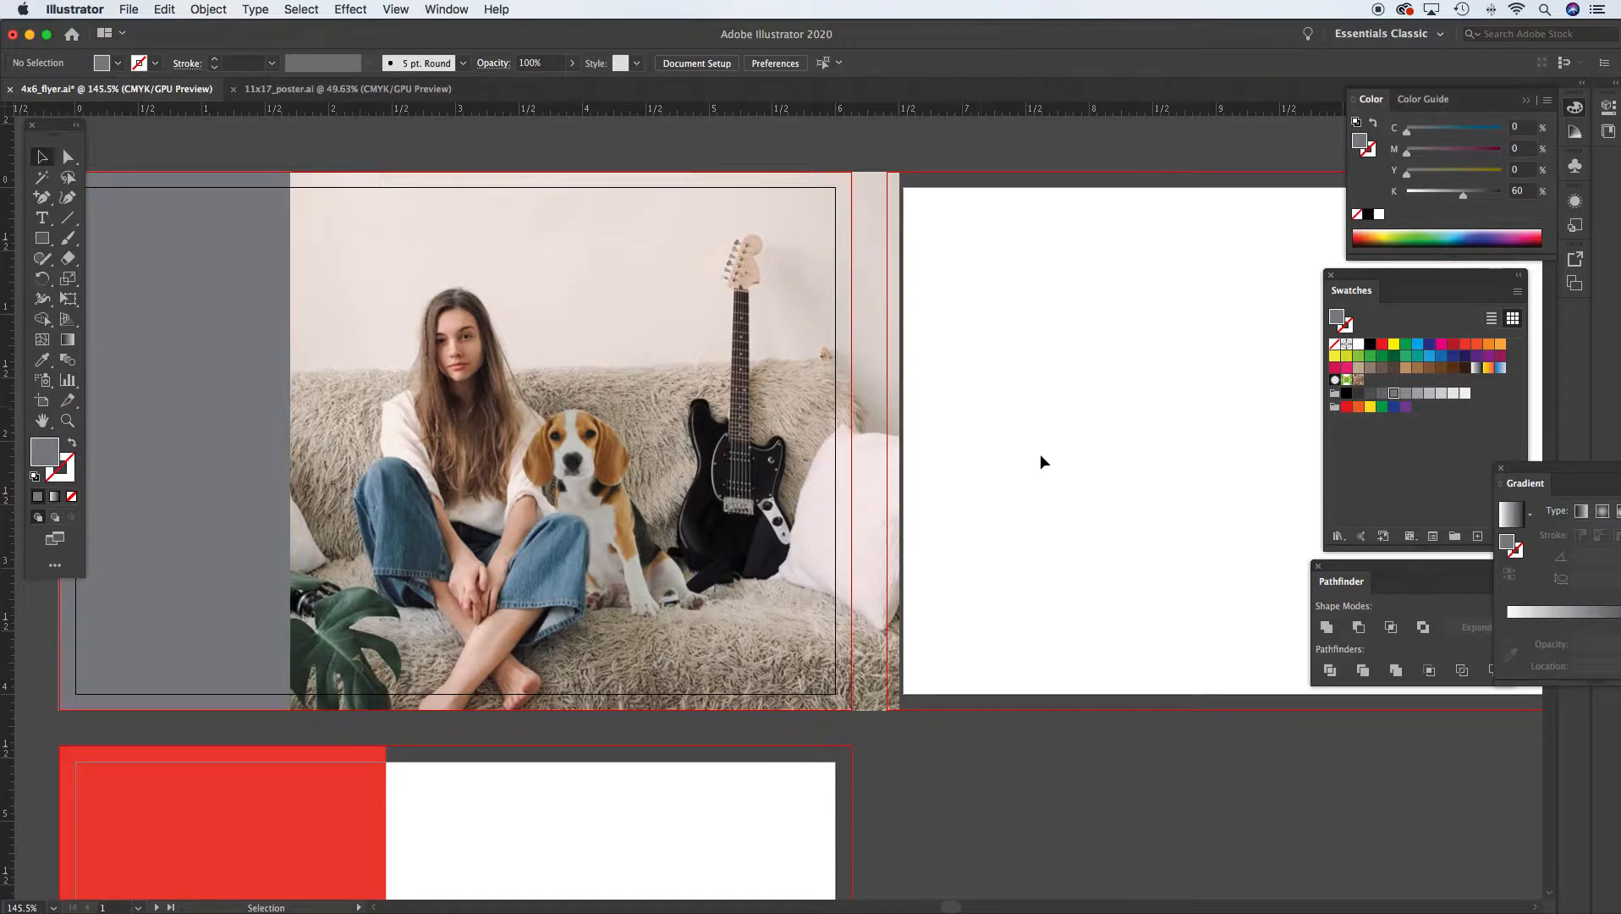
pyautogui.hscroll(3, 1049, 438)
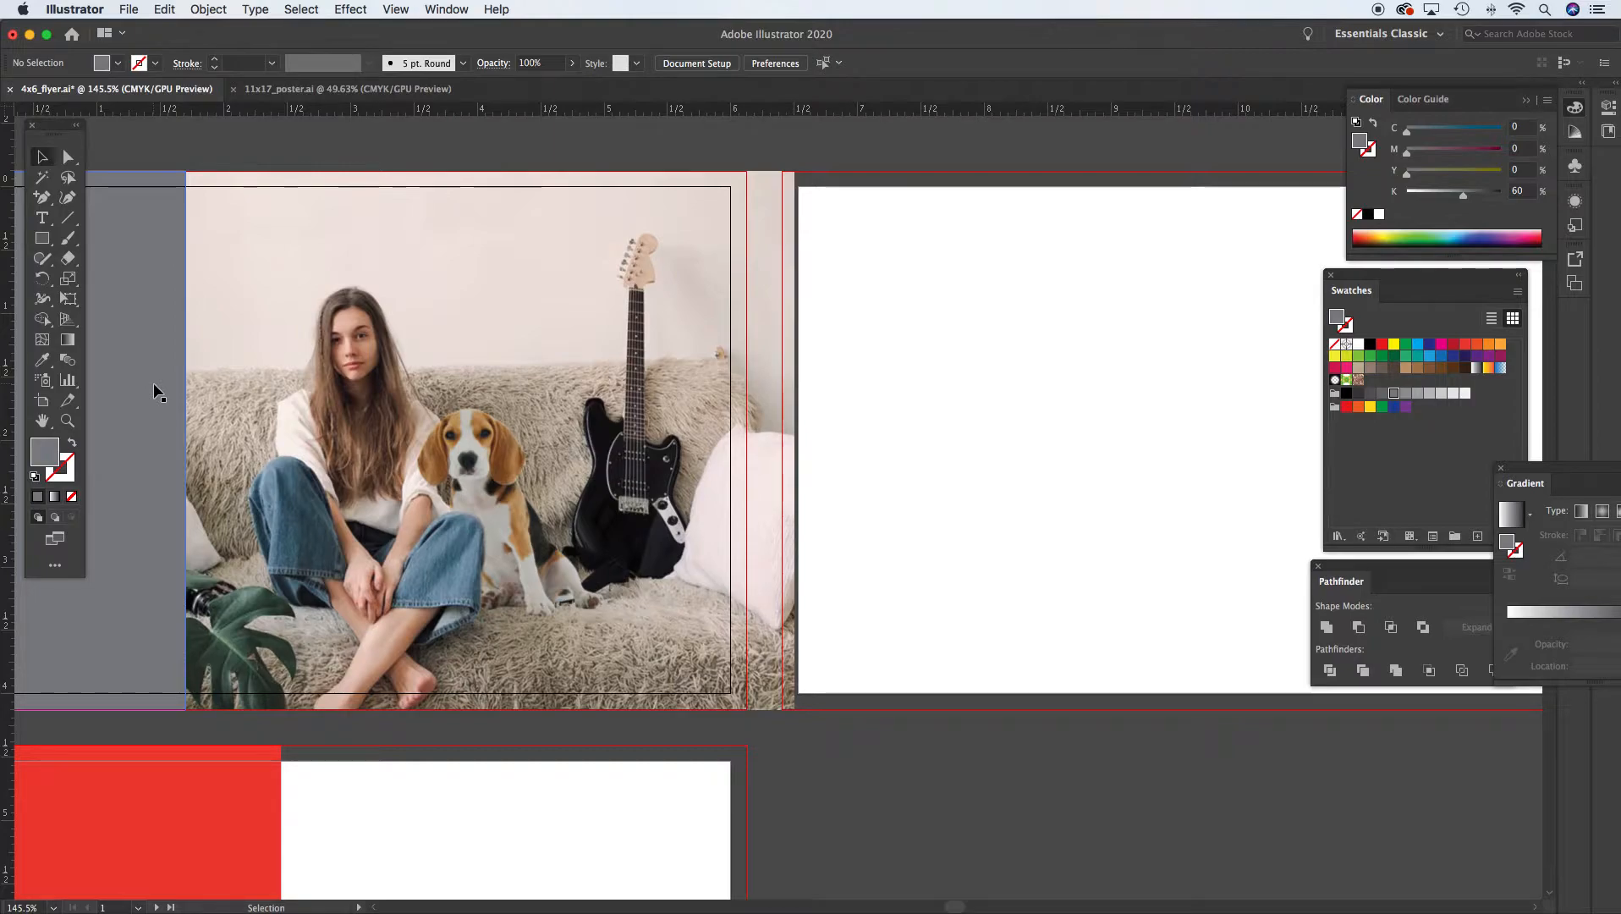
pyautogui.click(45, 407)
pyautogui.click(850, 390)
pyautogui.moveTo(850, 390); pyautogui.dragTo(938, 388)
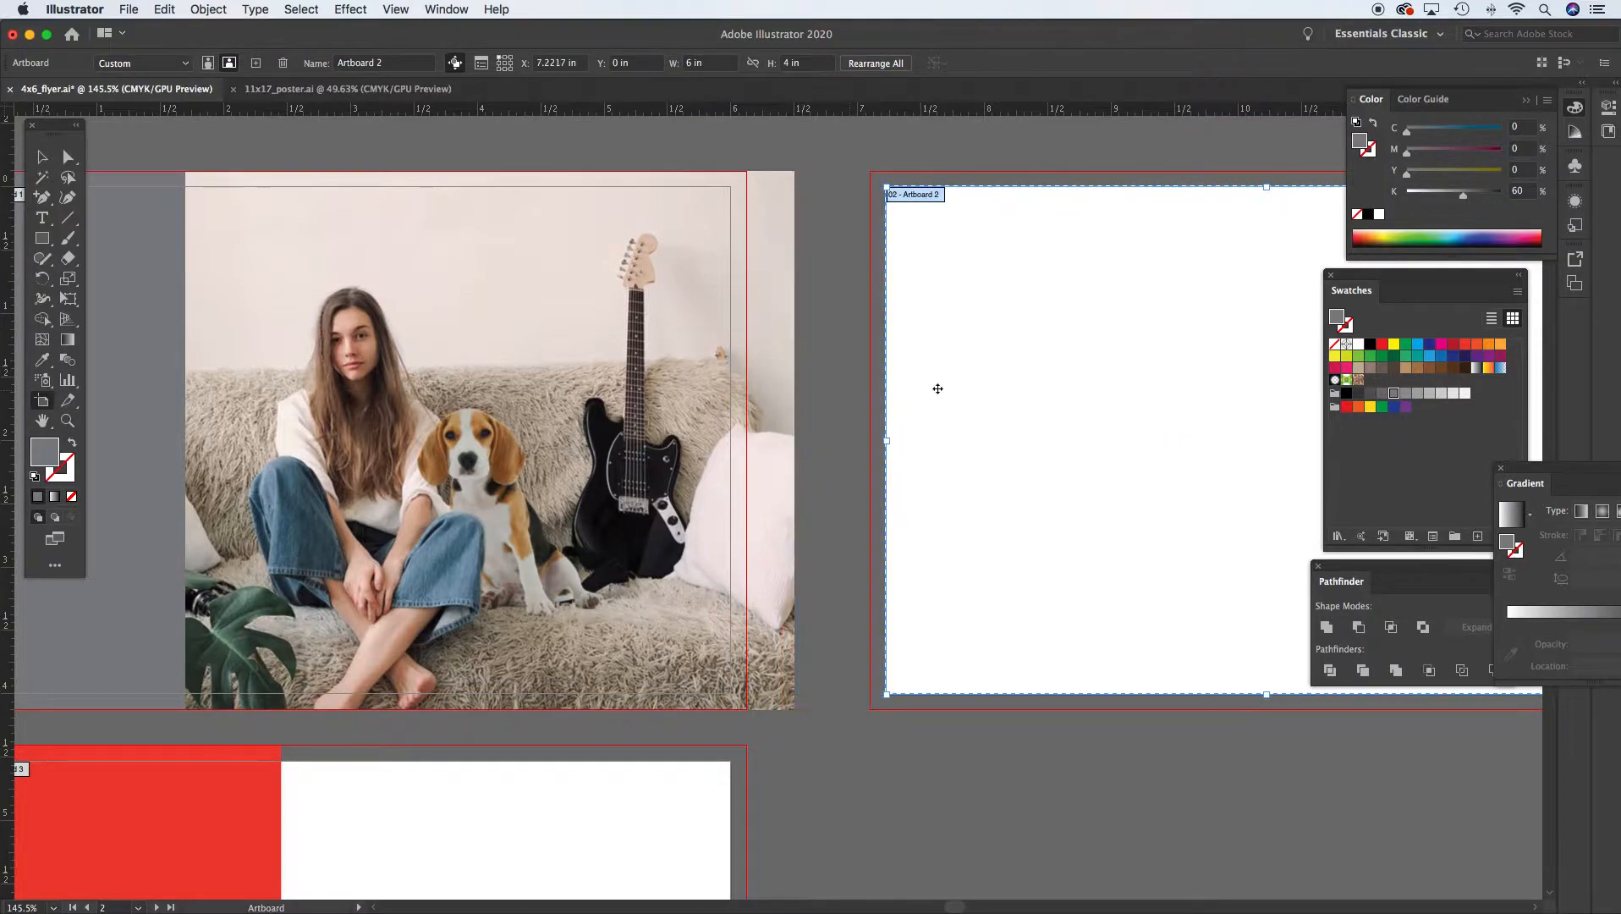
pyautogui.click(44, 157)
# Fill the gray bar with a light brown sampled from the dog's fur, about C 27, M 52, Y 83, K 8
pyautogui.hscroll(-5, 503, 218)
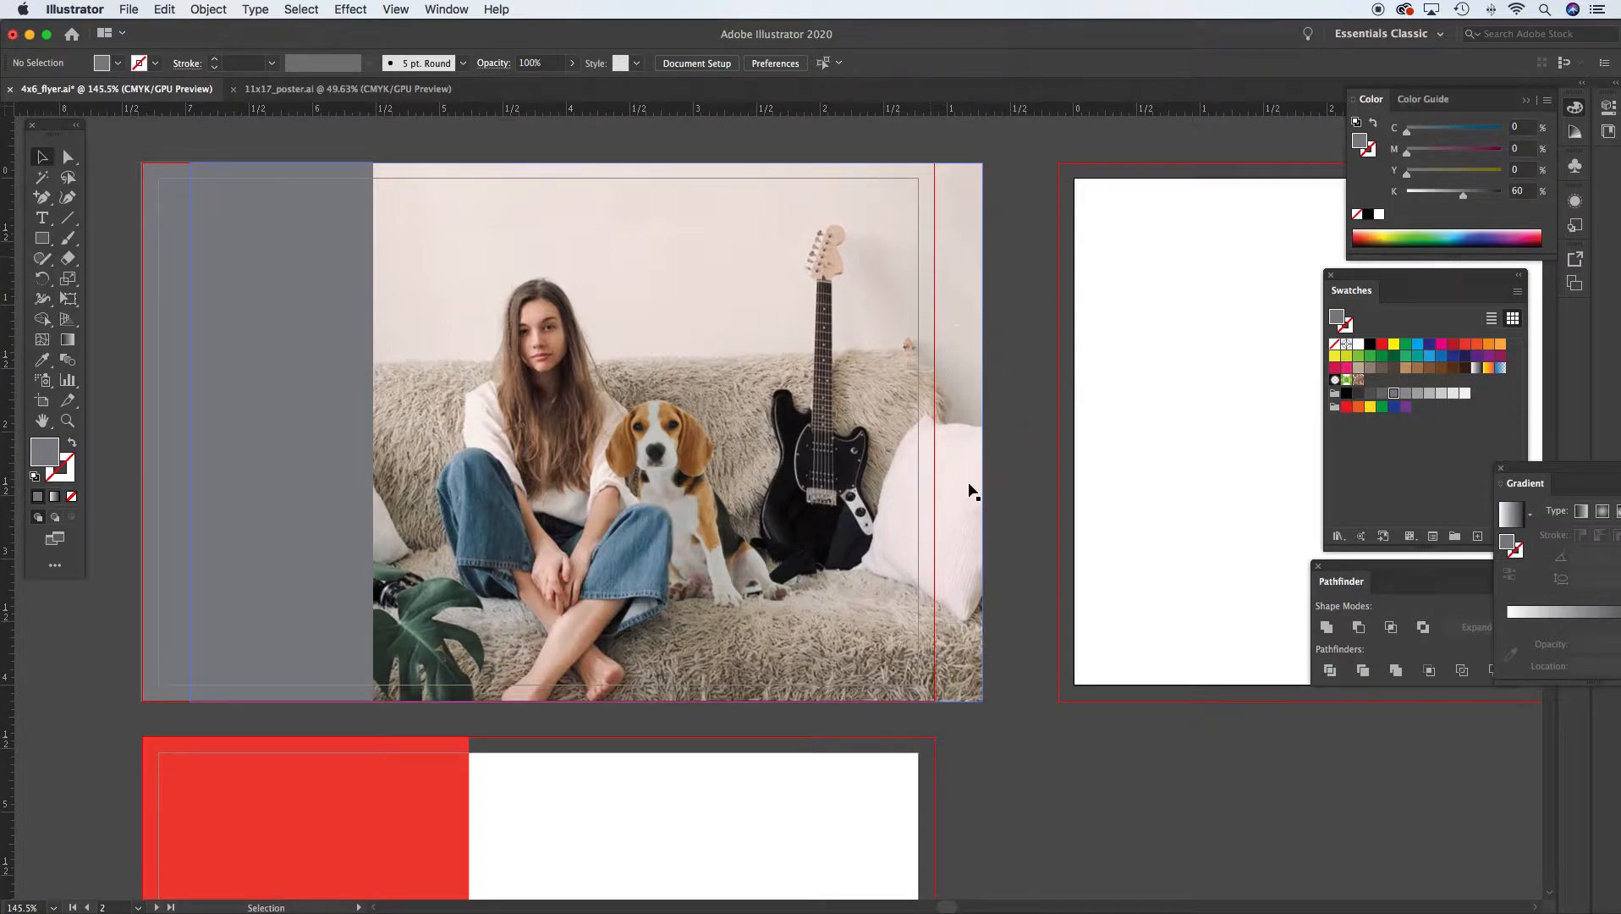
pyautogui.moveTo(807, 428); pyautogui.dragTo(871, 432)
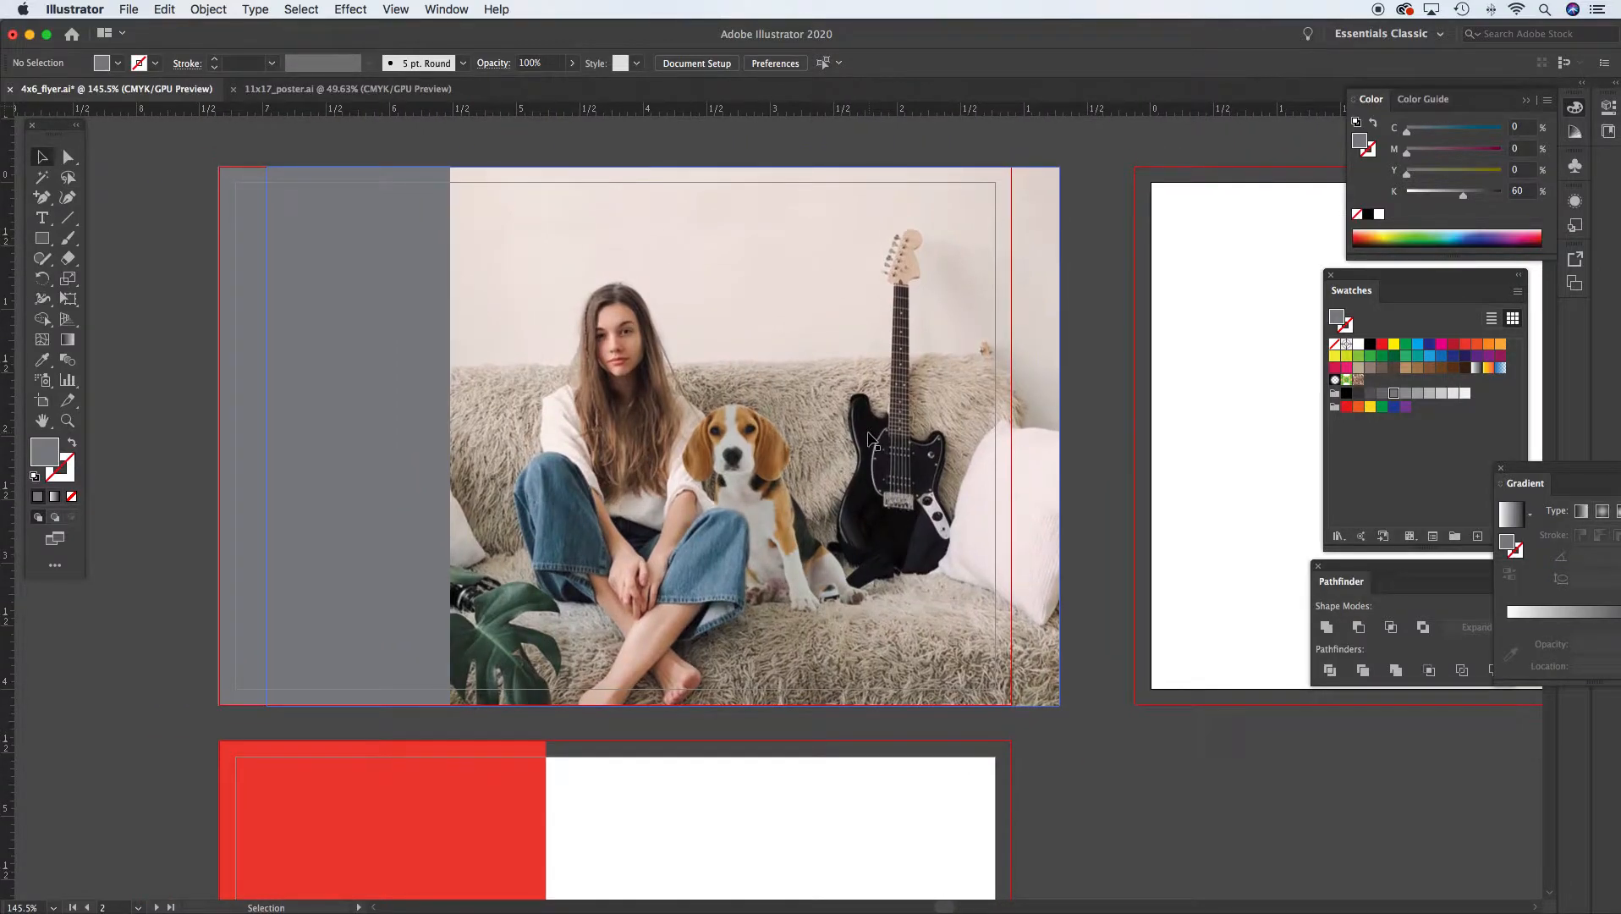
pyautogui.moveTo(812, 387); pyautogui.dragTo(813, 420)
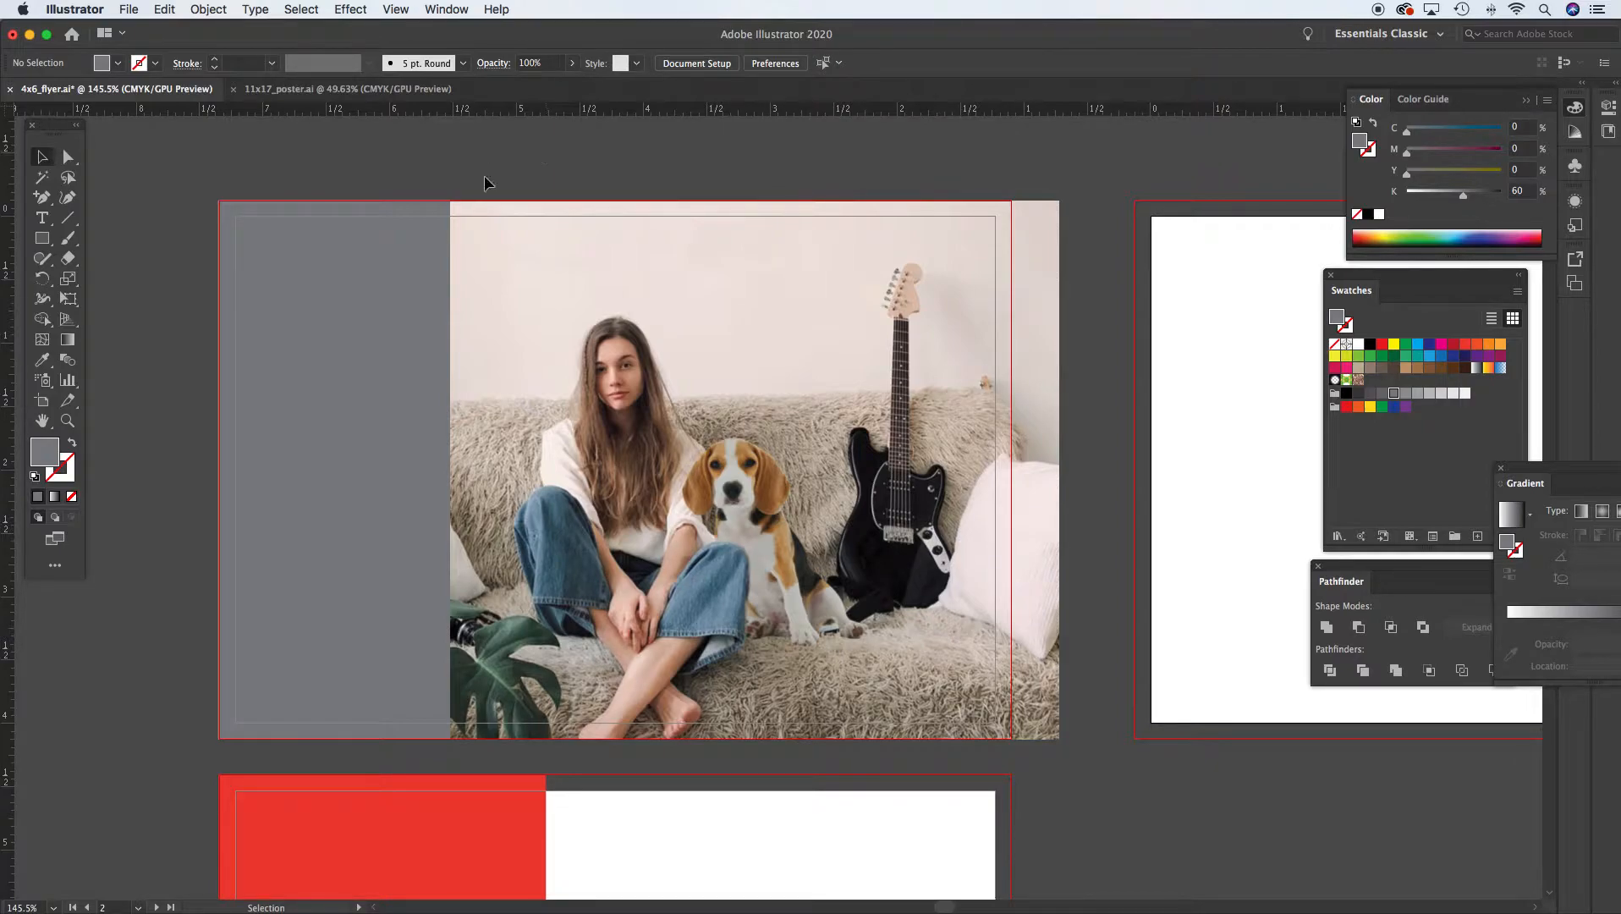
pyautogui.click(401, 286)
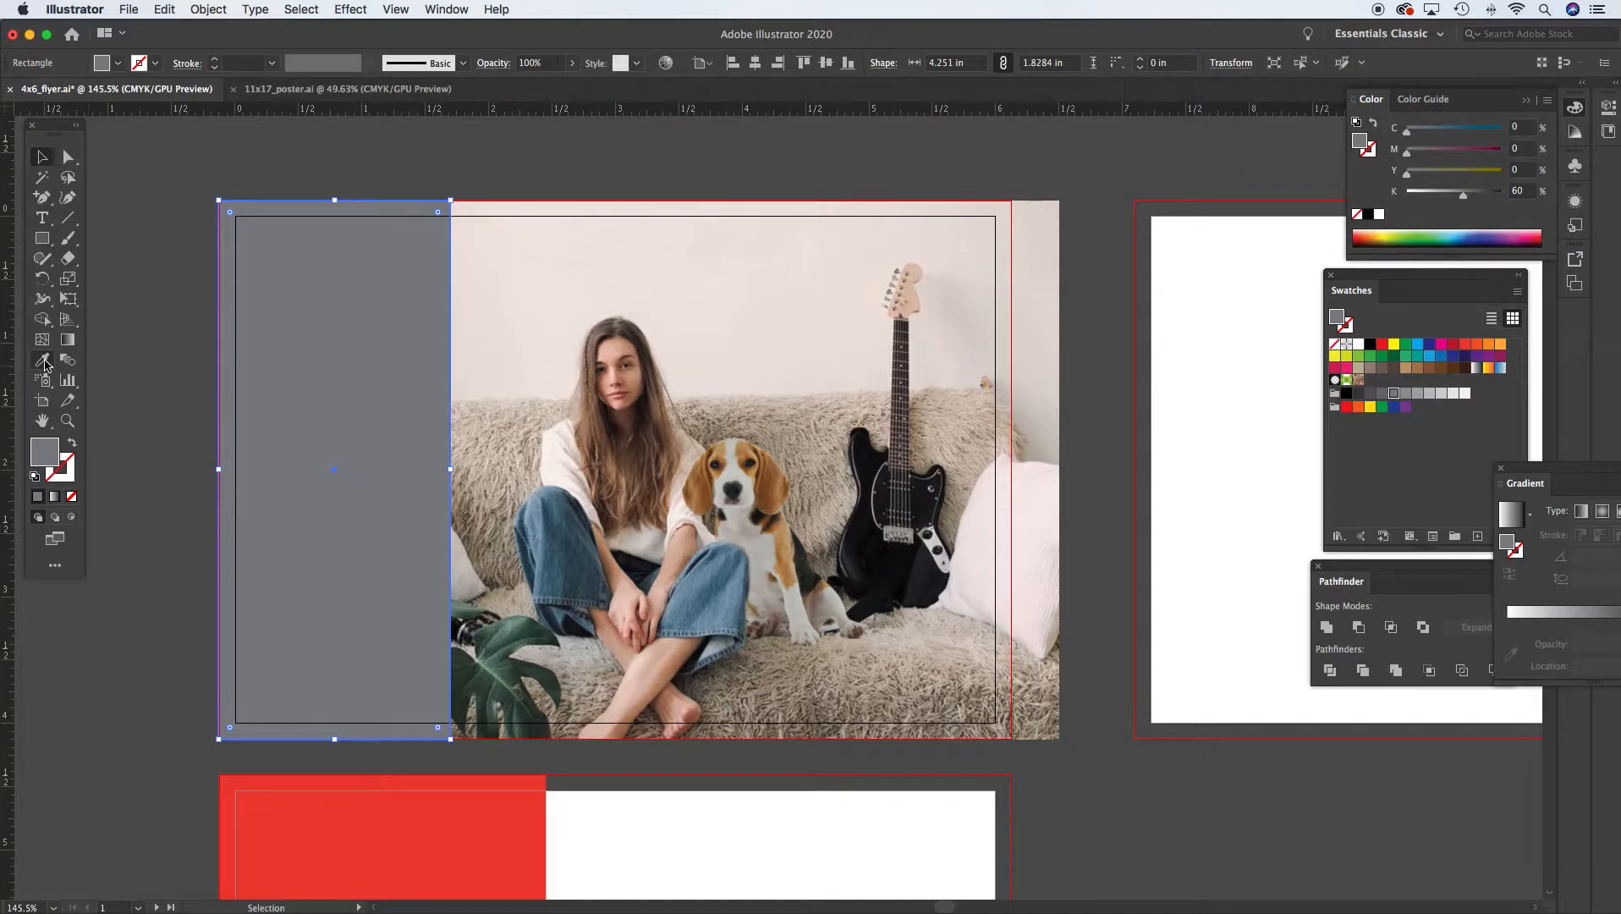
pyautogui.click(45, 362)
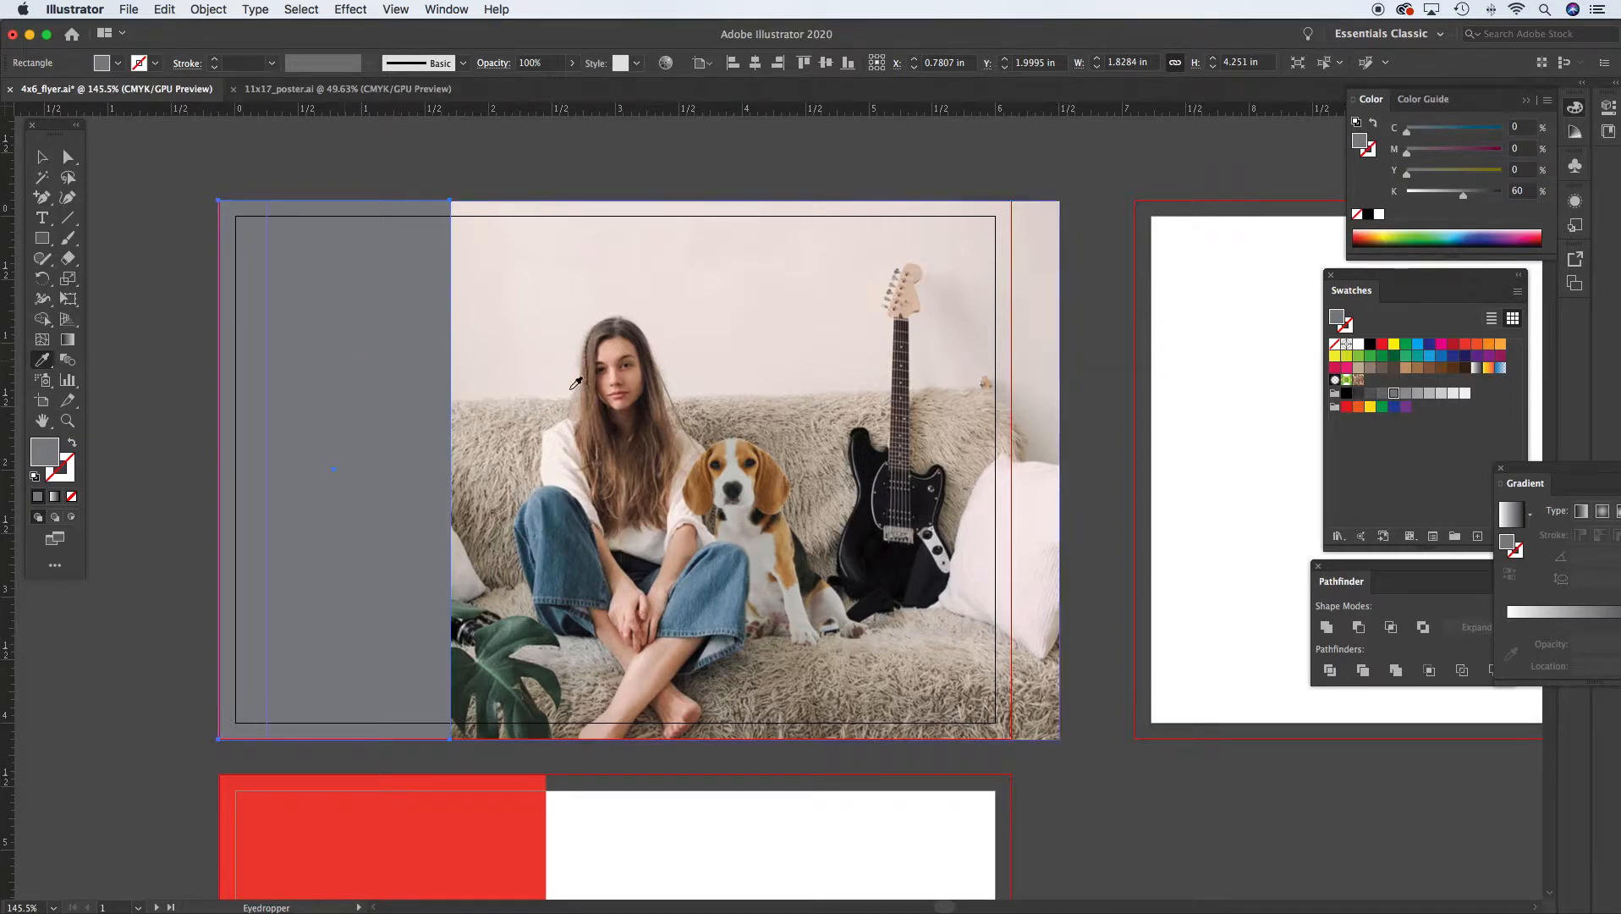
pyautogui.click(779, 466)
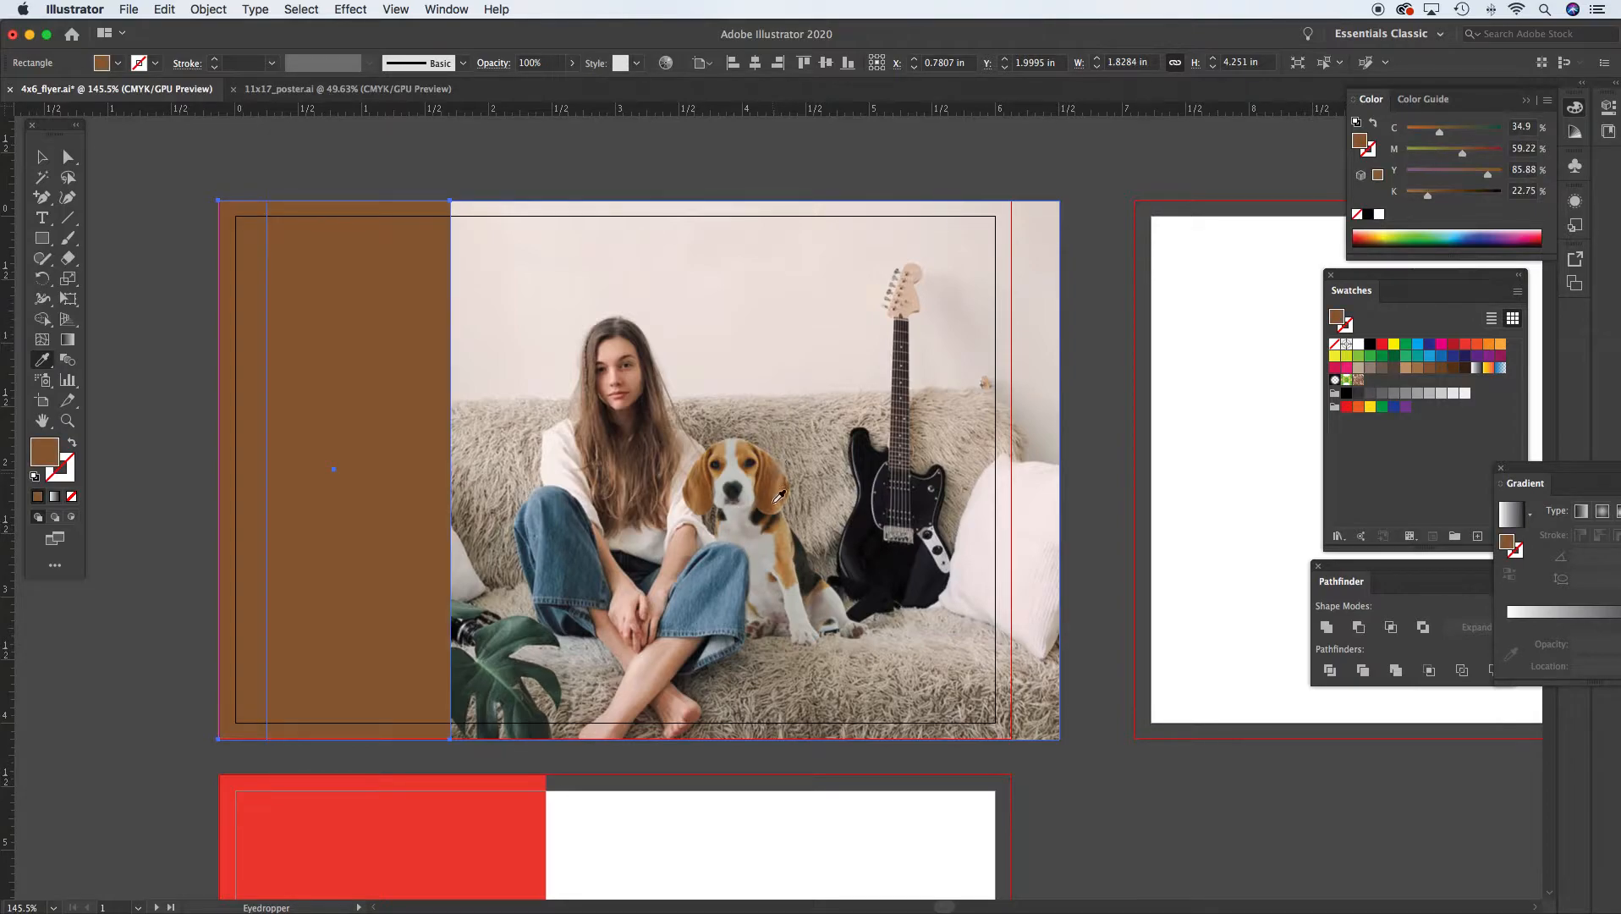
pyautogui.click(786, 500)
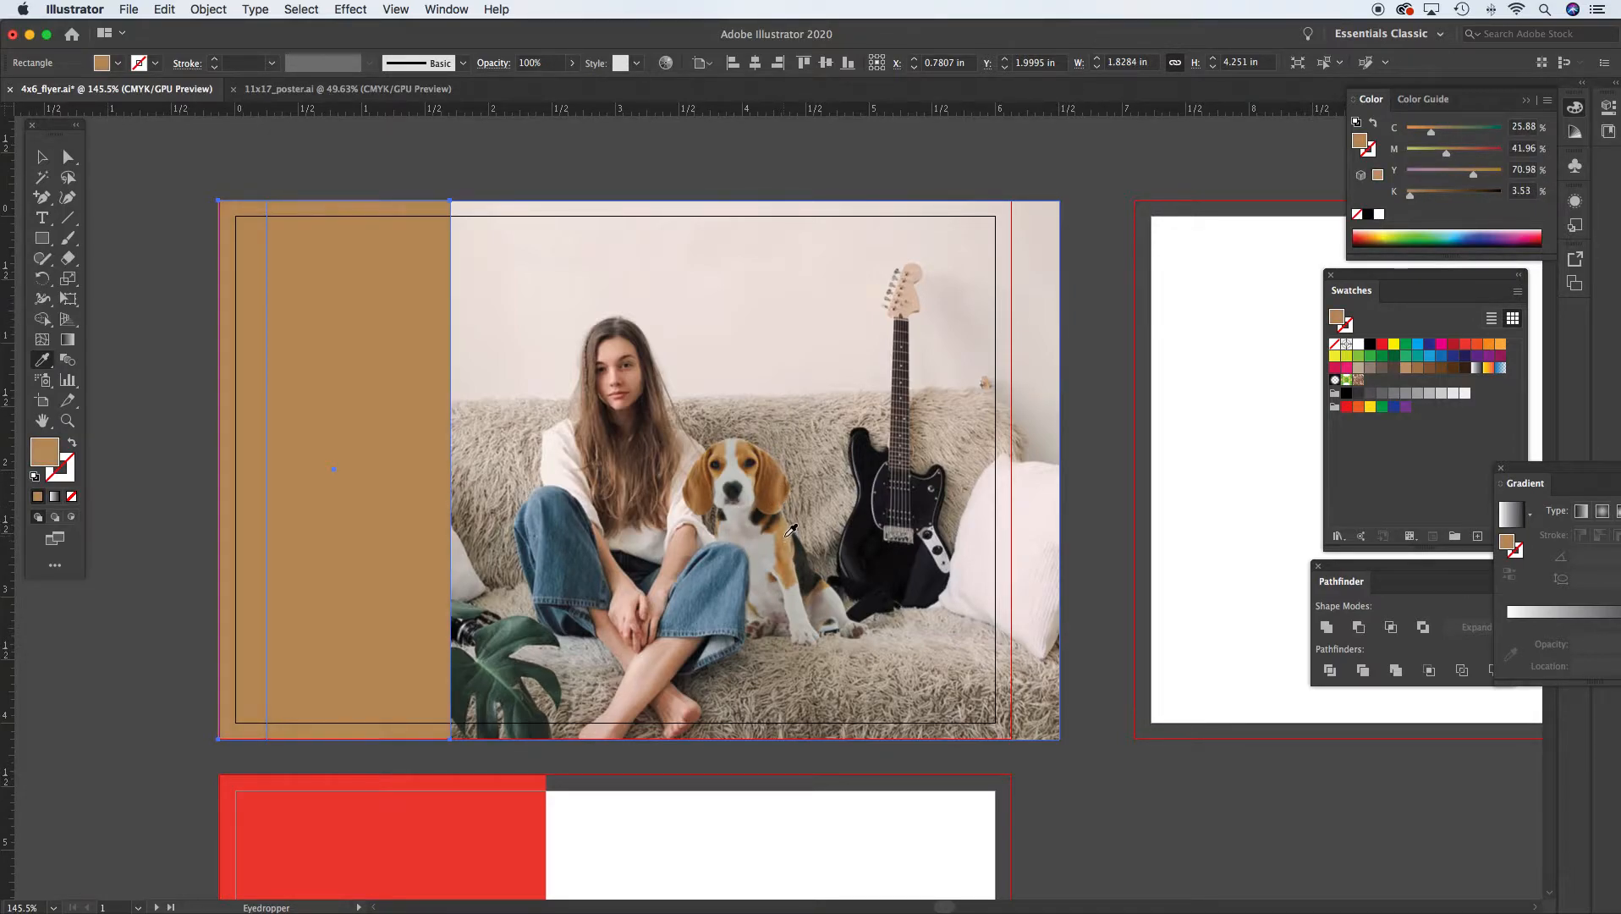
pyautogui.click(792, 524)
pyautogui.click(714, 480)
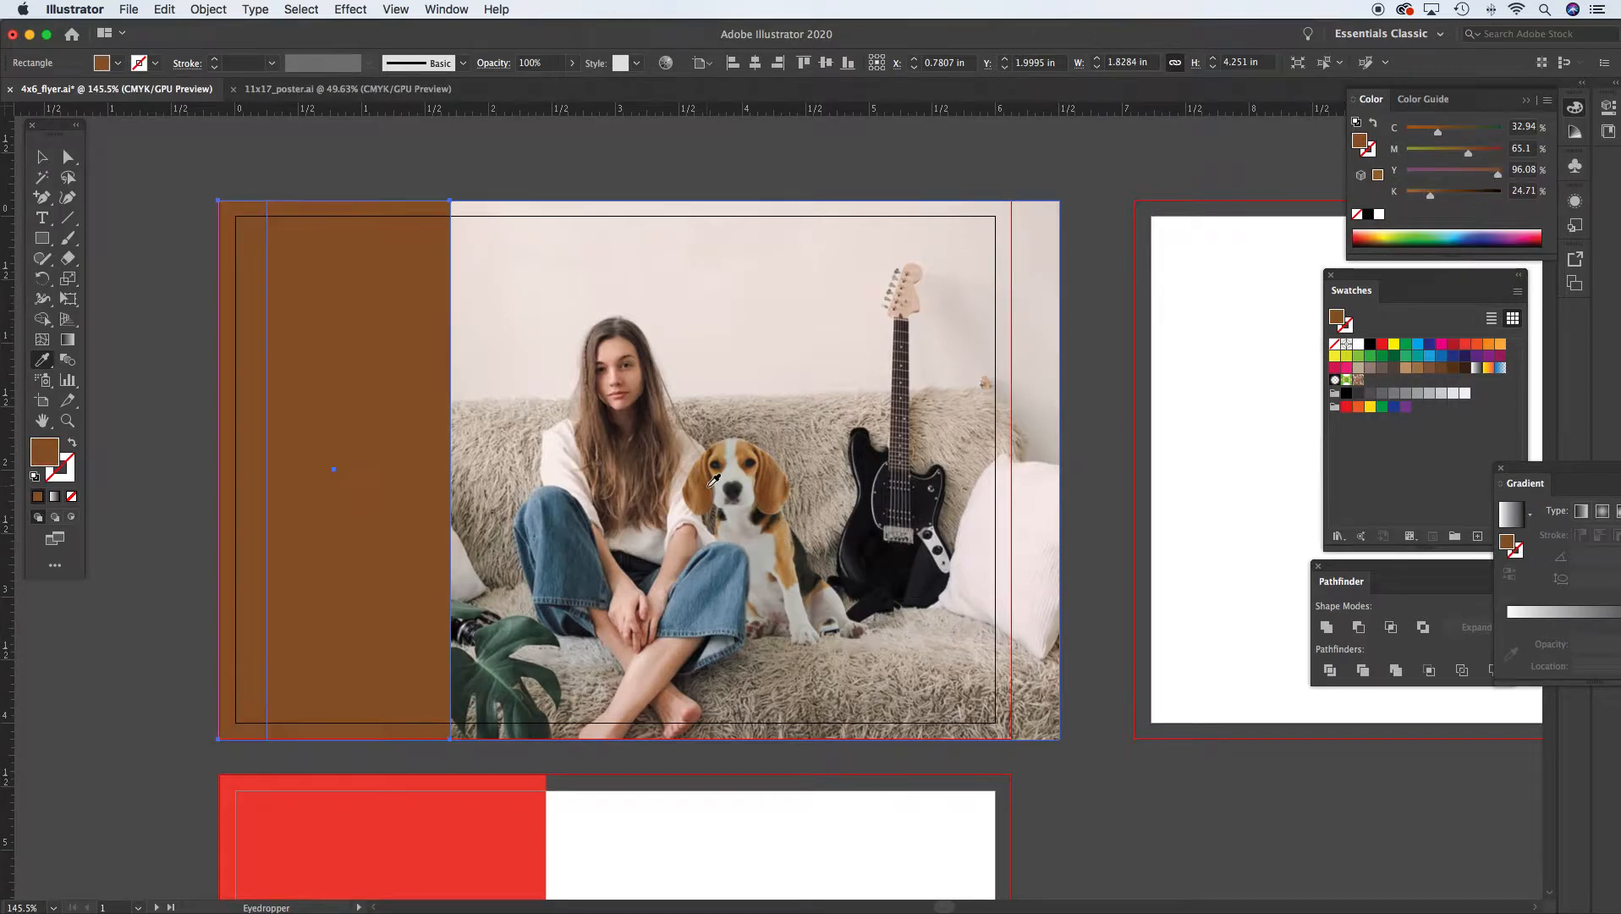
pyautogui.click(747, 448)
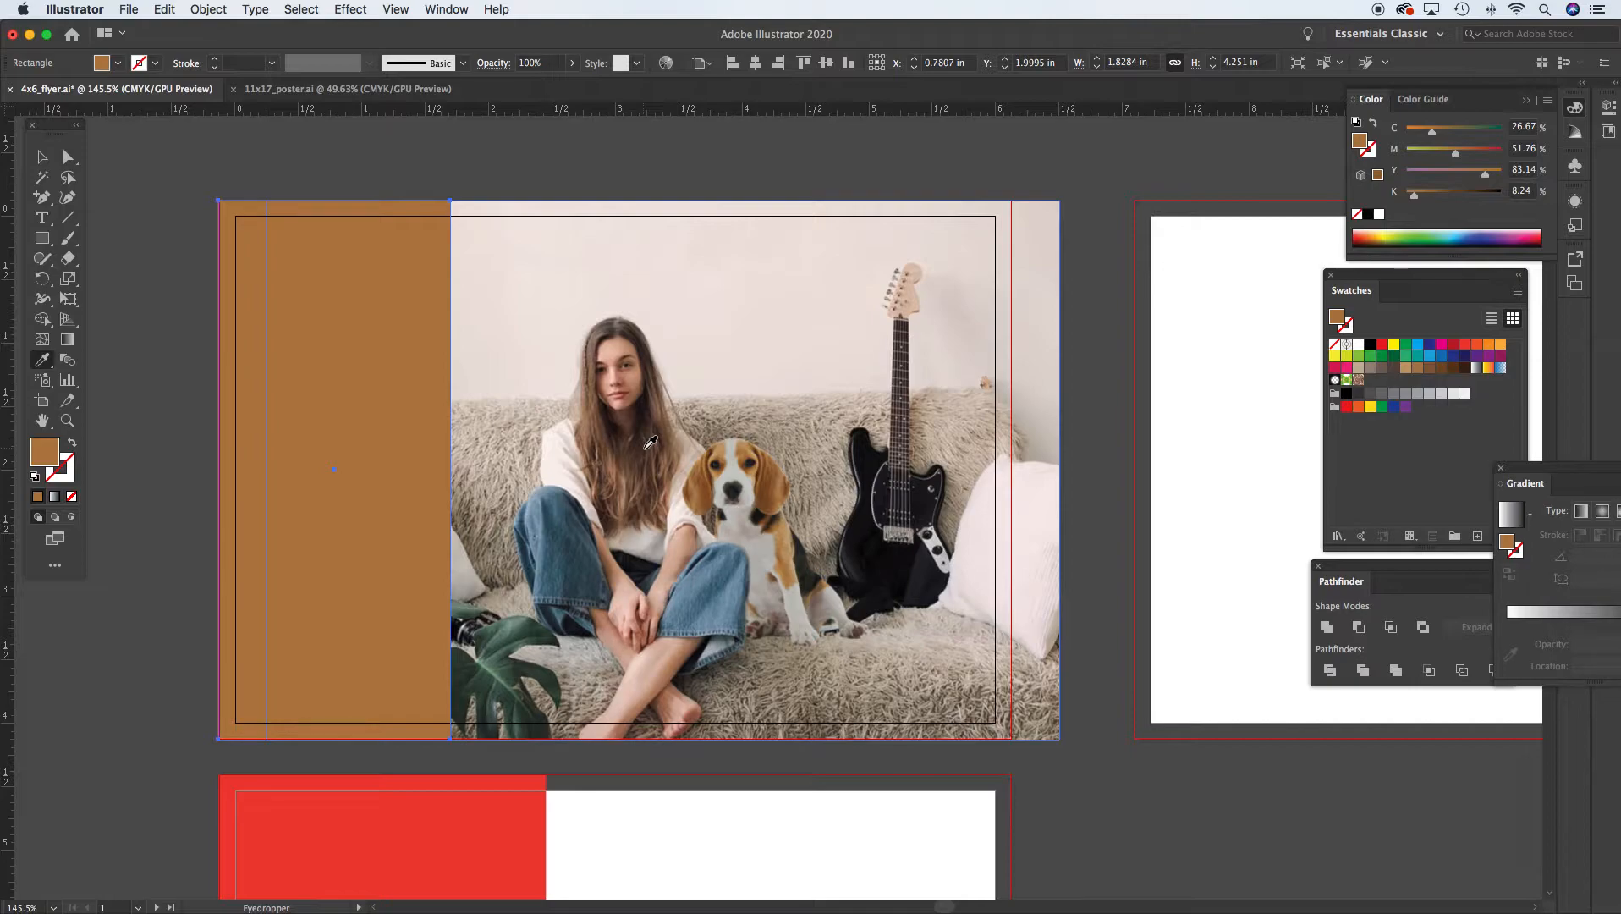
pyautogui.click(41, 159)
pyautogui.click(629, 155)
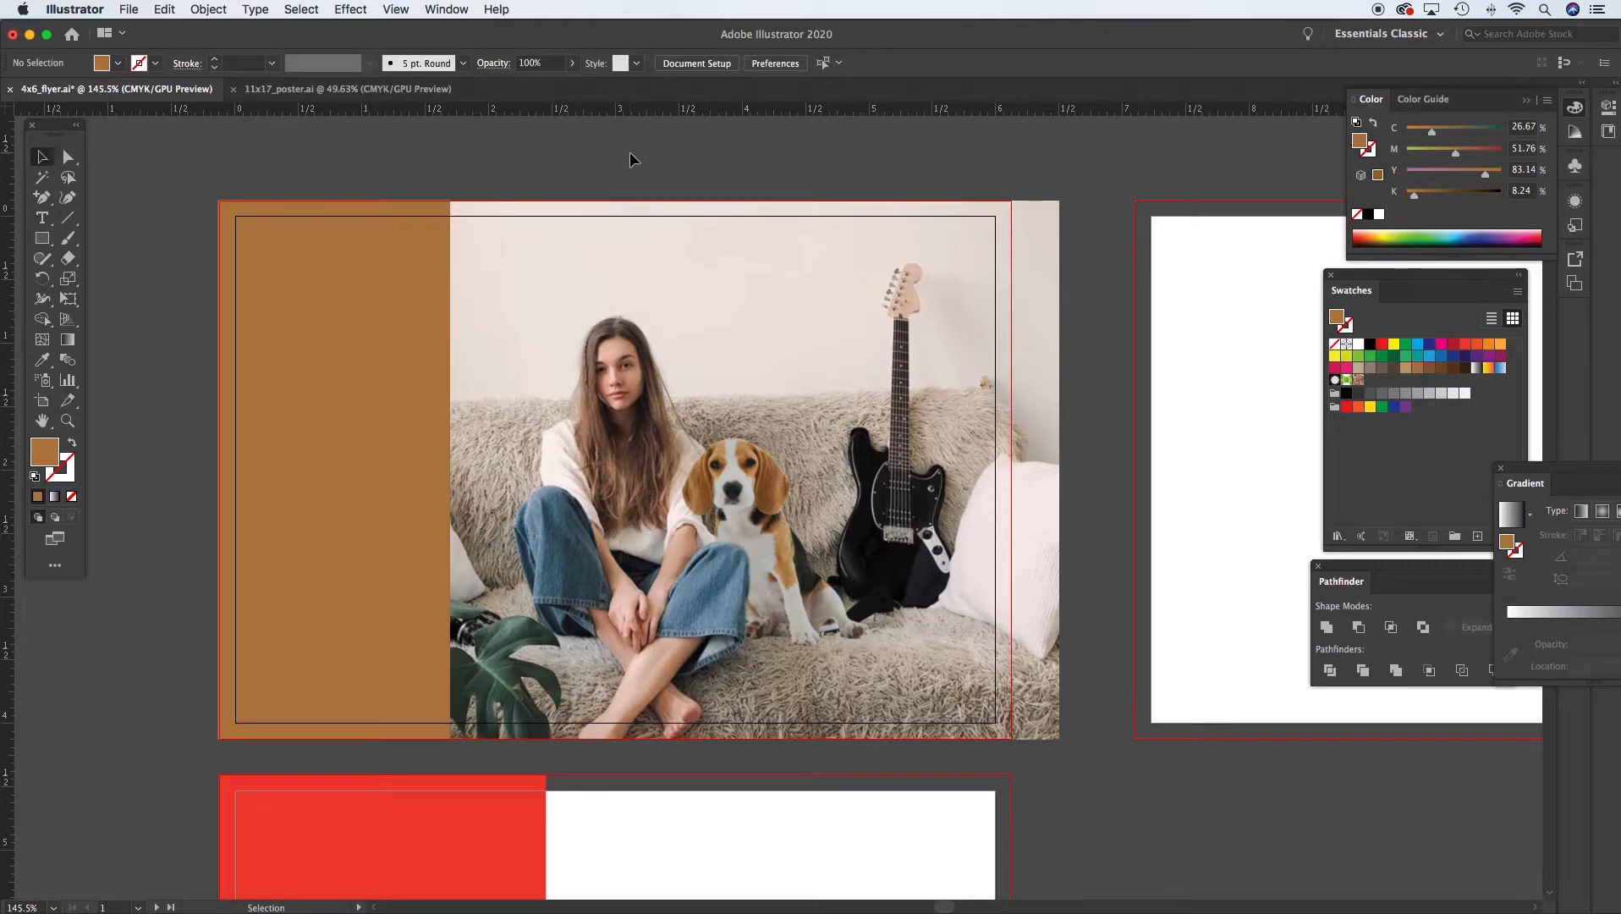
# Add the vertical bar's brown fill to the document's swatches as a new swatch
pyautogui.click(394, 255)
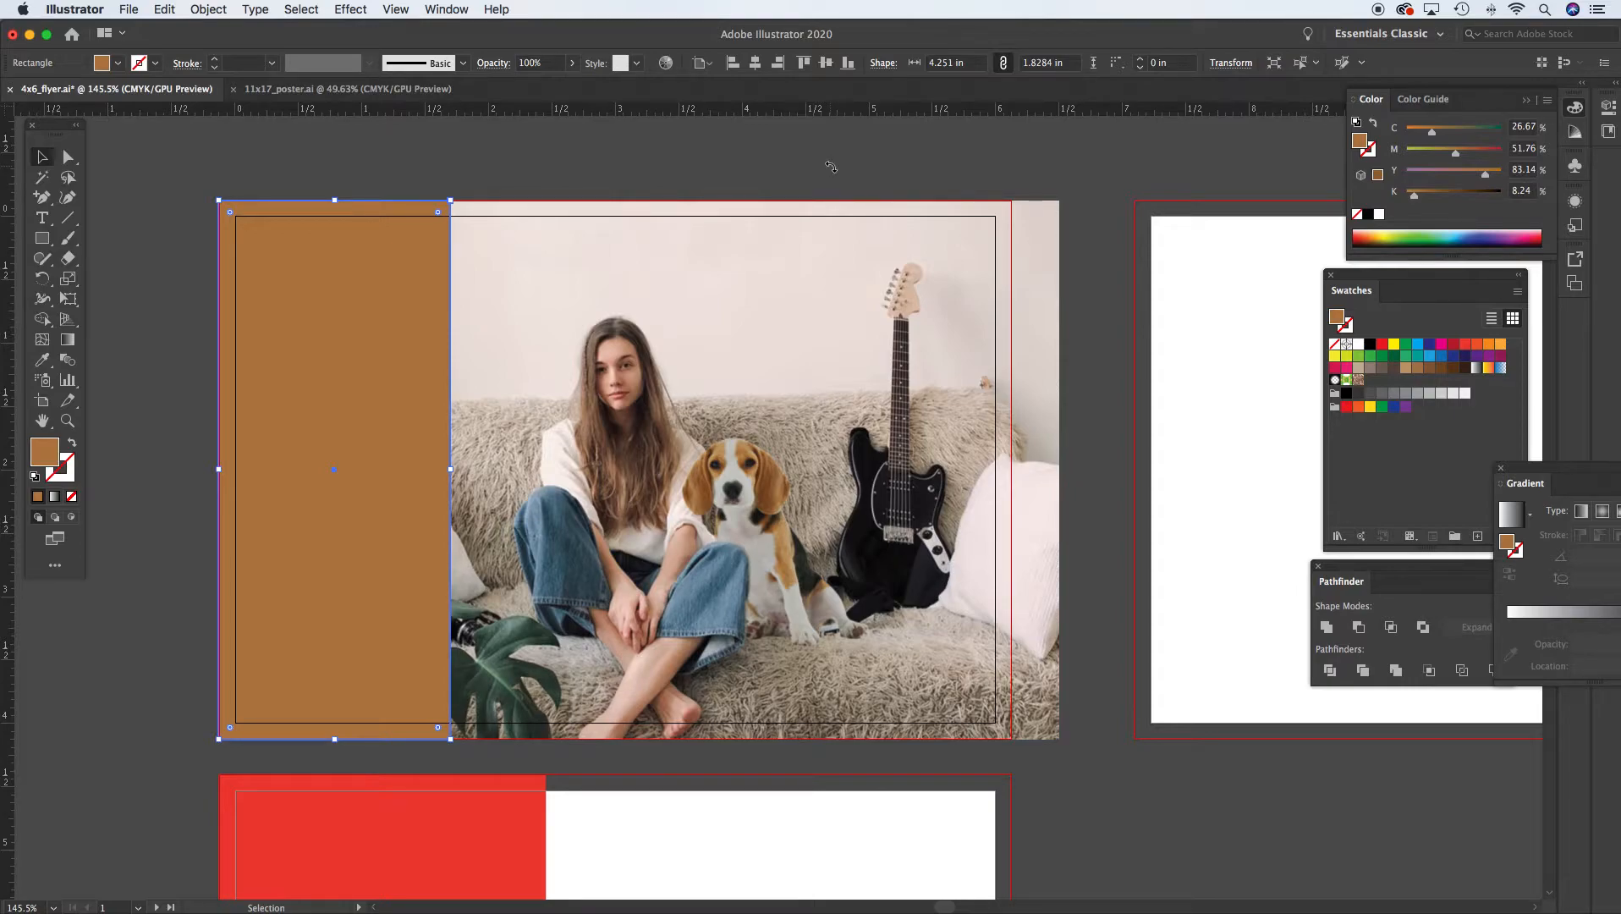
pyautogui.moveTo(1356, 276); pyautogui.dragTo(1109, 161)
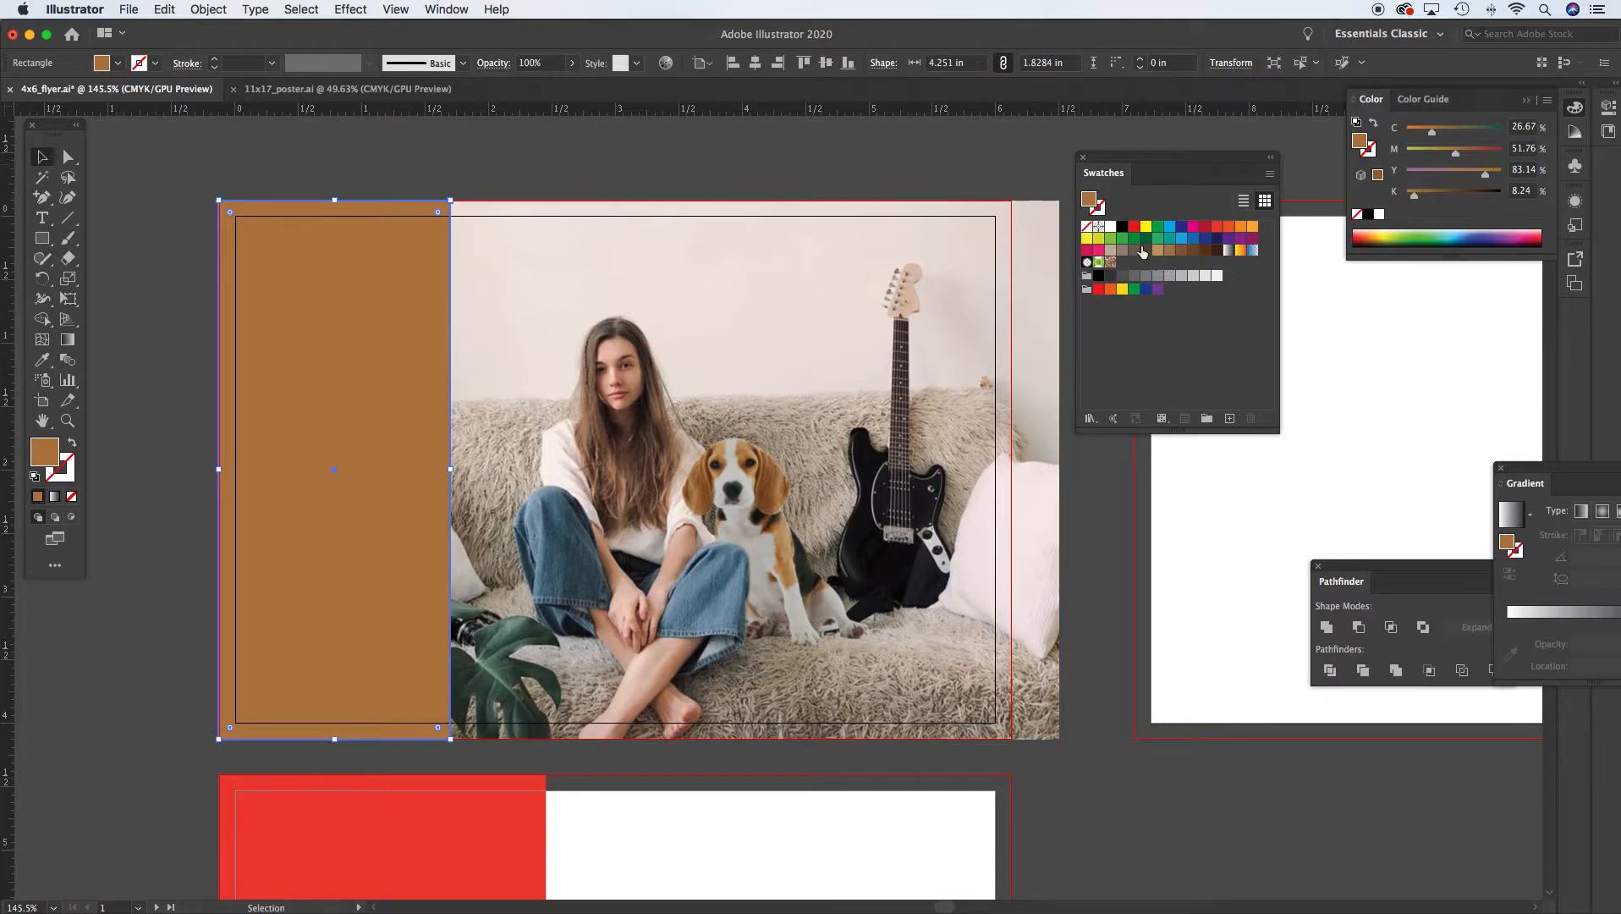
pyautogui.click(450, 9)
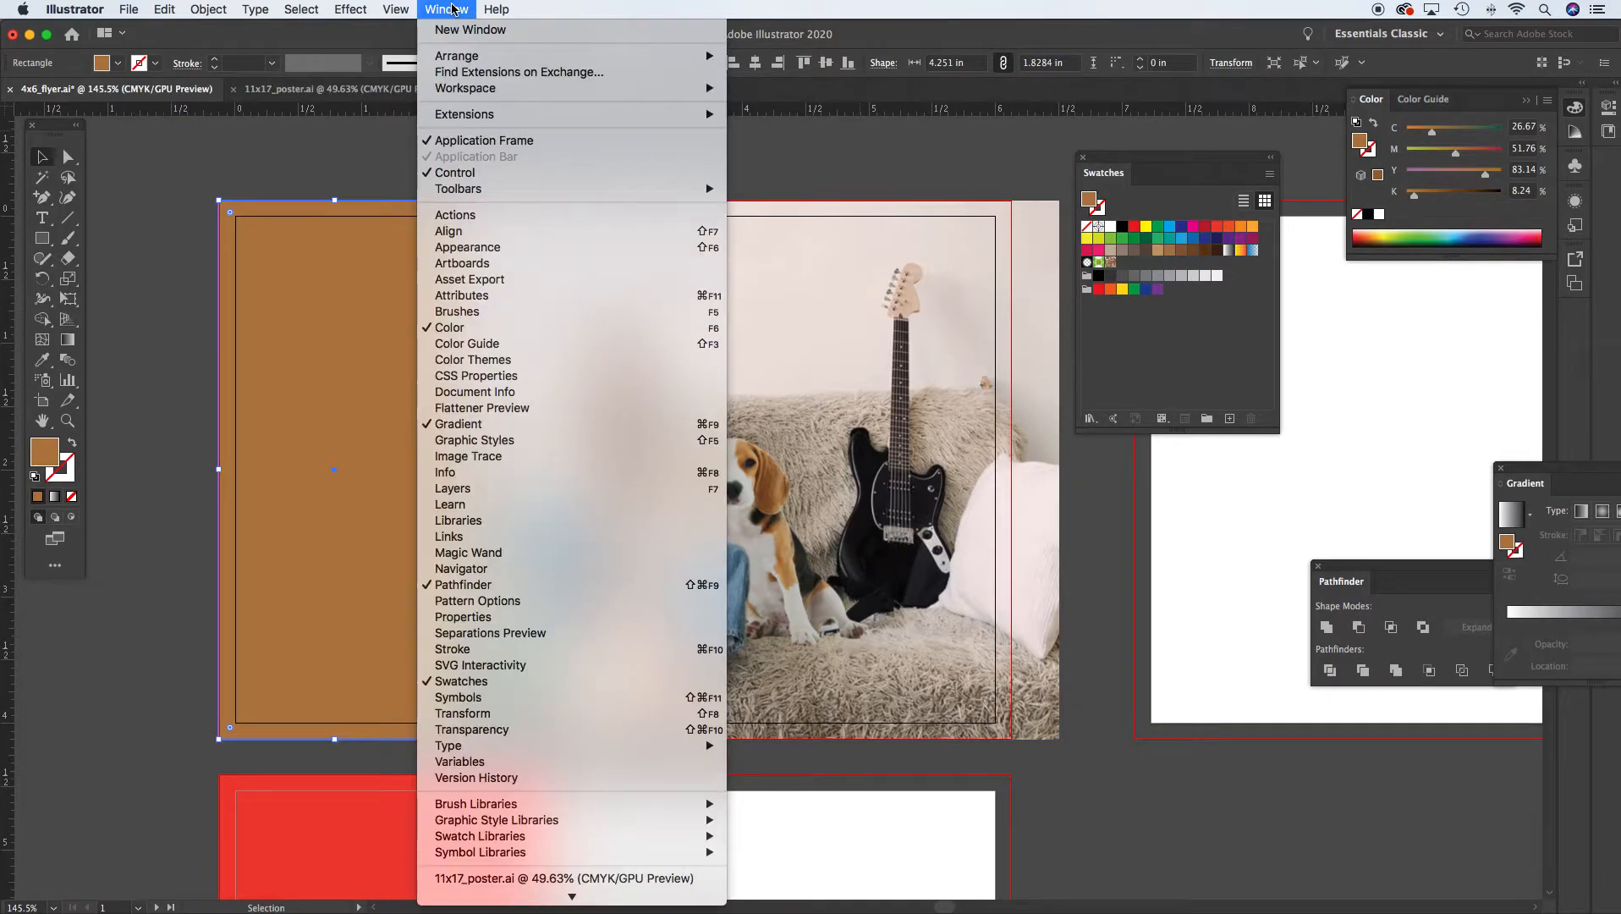
pyautogui.click(520, 684)
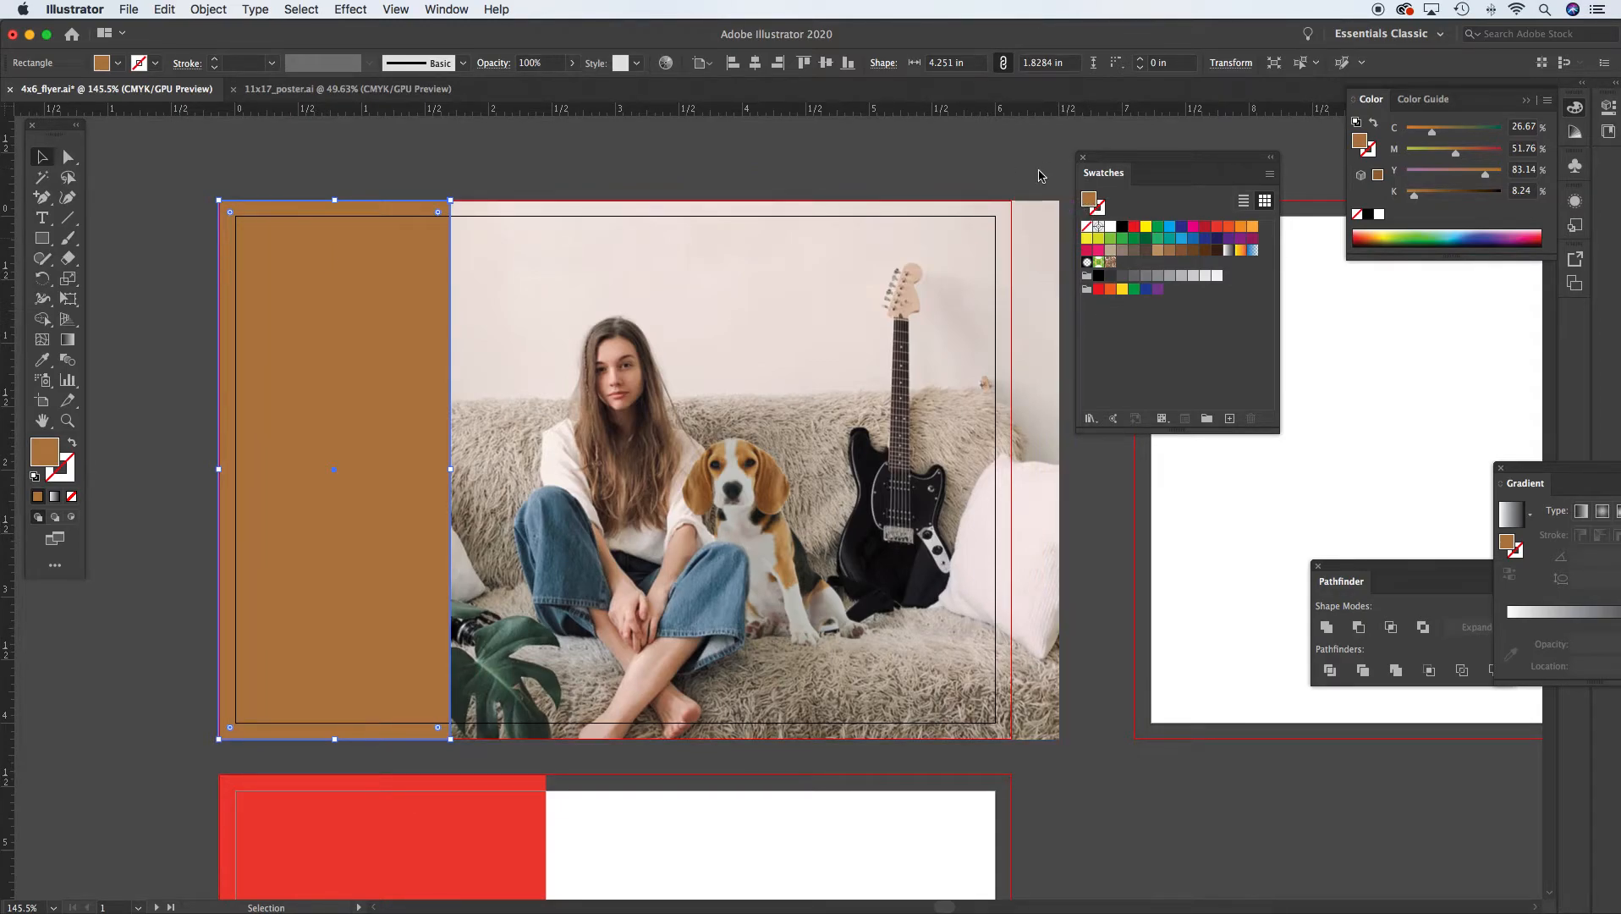
pyautogui.moveTo(1091, 203); pyautogui.dragTo(1199, 332)
# Rename the new brown swatch as "main colour", keeping it a CMYK process color
pyautogui.doubleClick(1122, 263)
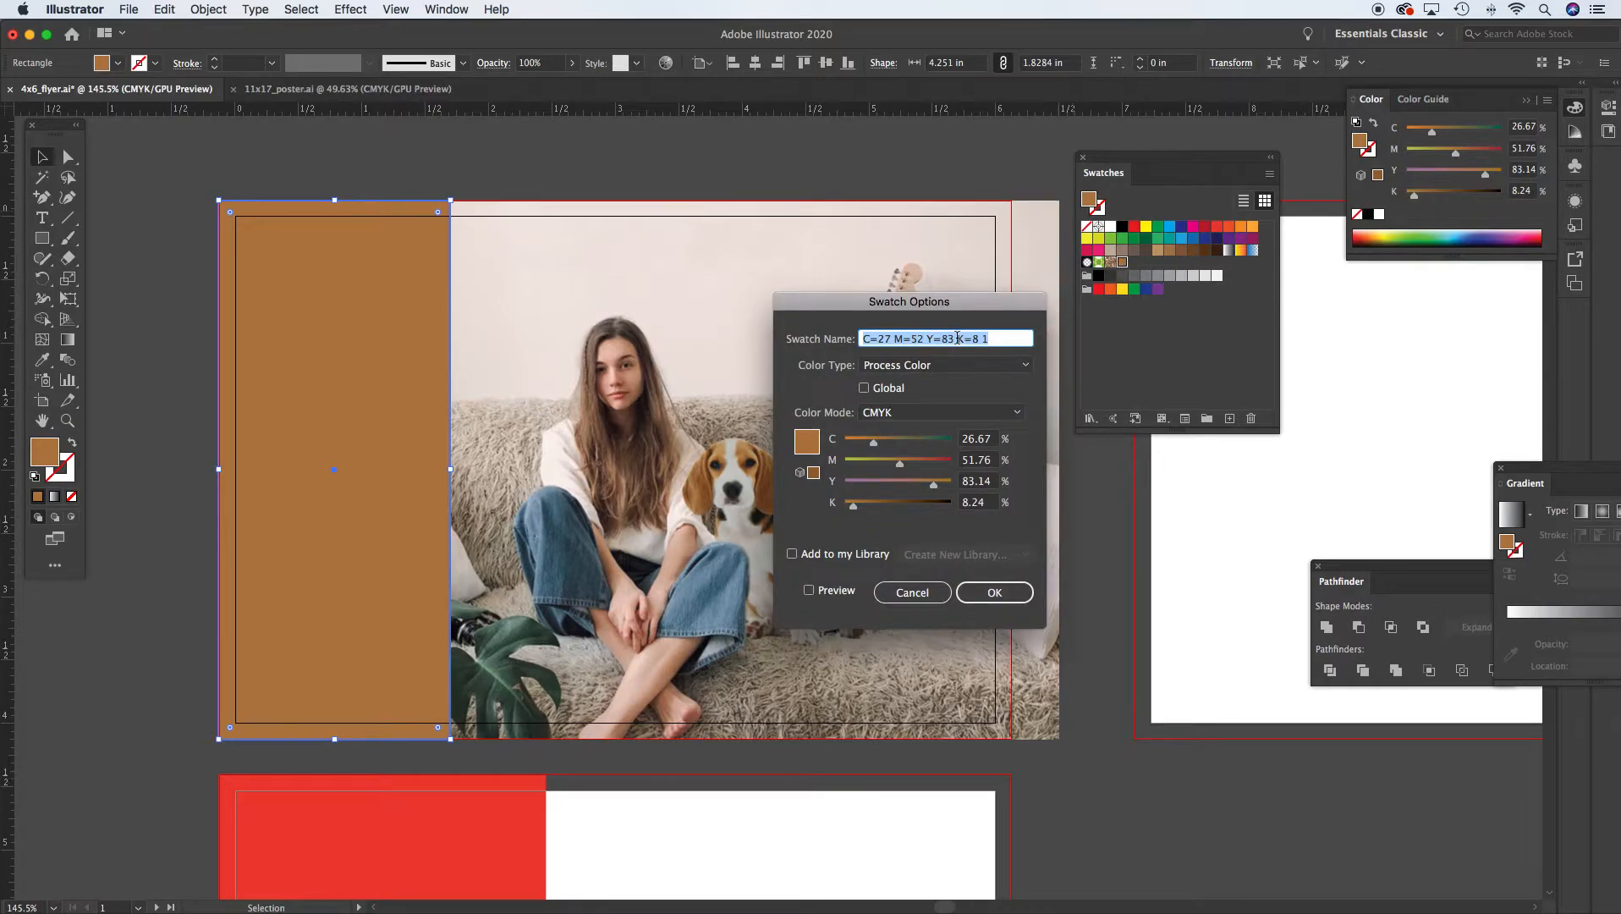
pyautogui.write('n colour')
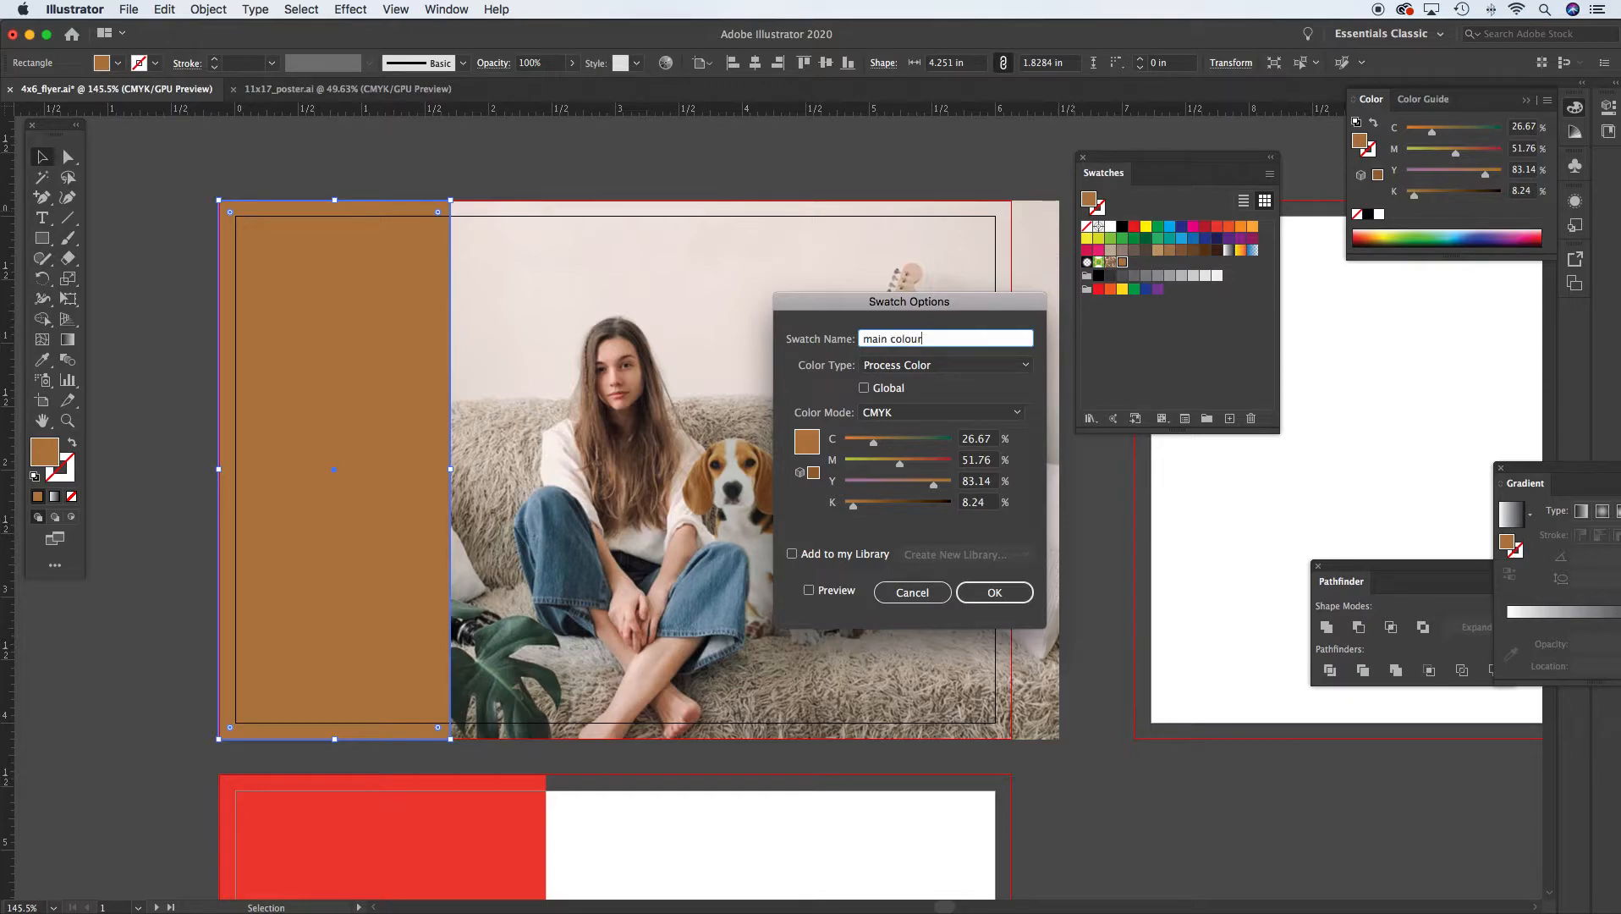
pyautogui.click(995, 592)
pyautogui.click(995, 593)
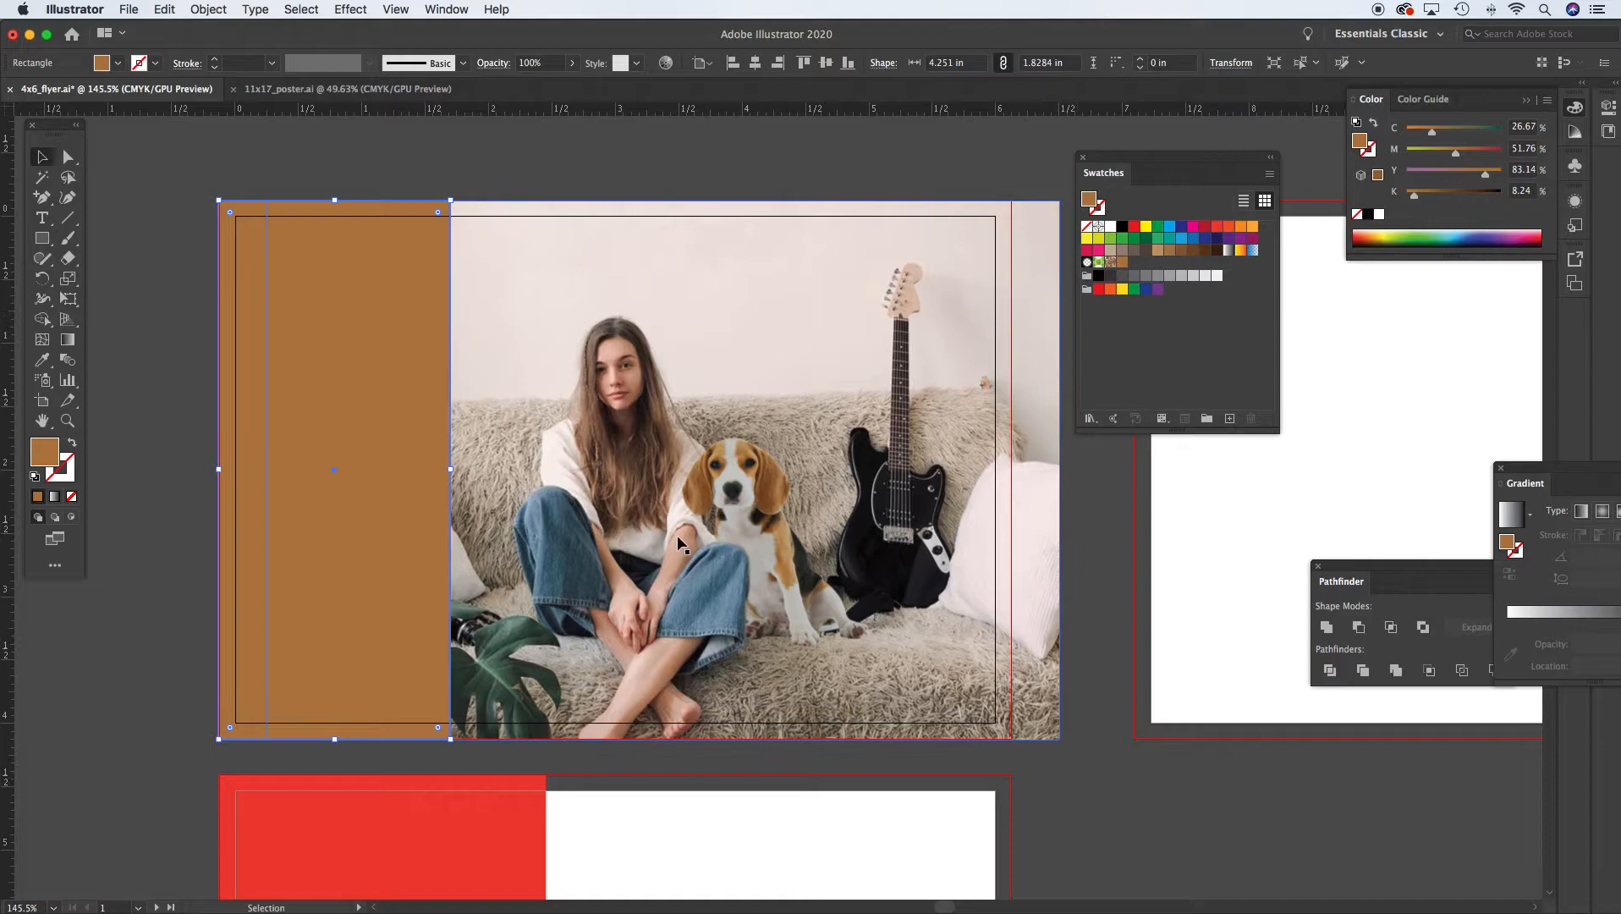
# Recolor the red rectangle on the artboard with the dog and logo using the main colour swatch
pyautogui.press('super+minus')
pyautogui.moveTo(787, 556); pyautogui.dragTo(709, 371)
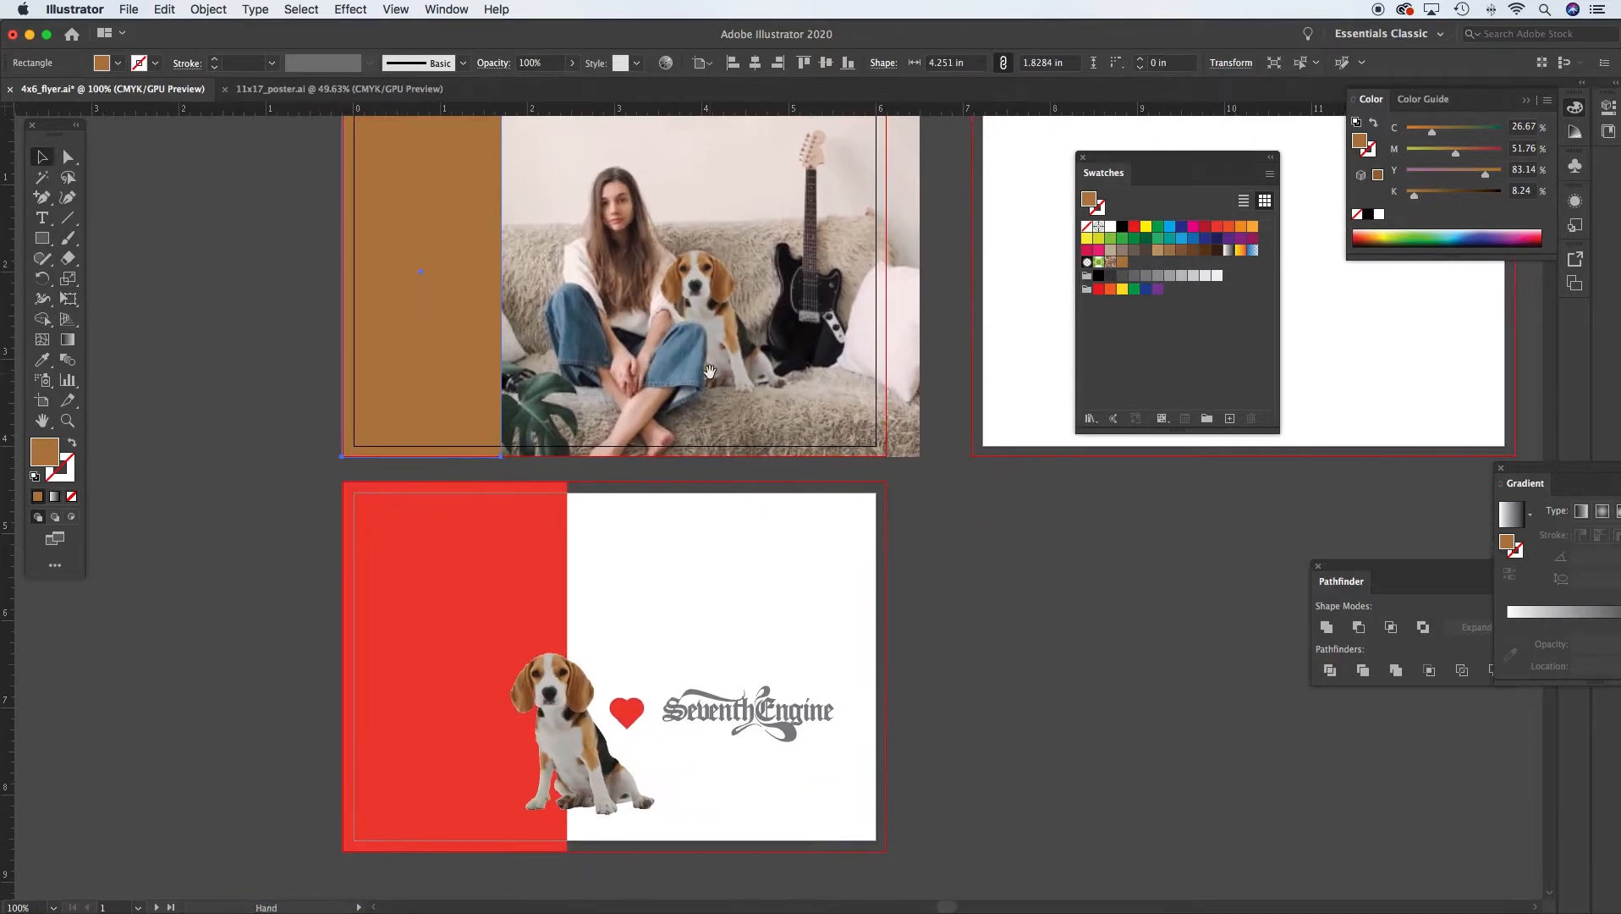
pyautogui.click(513, 535)
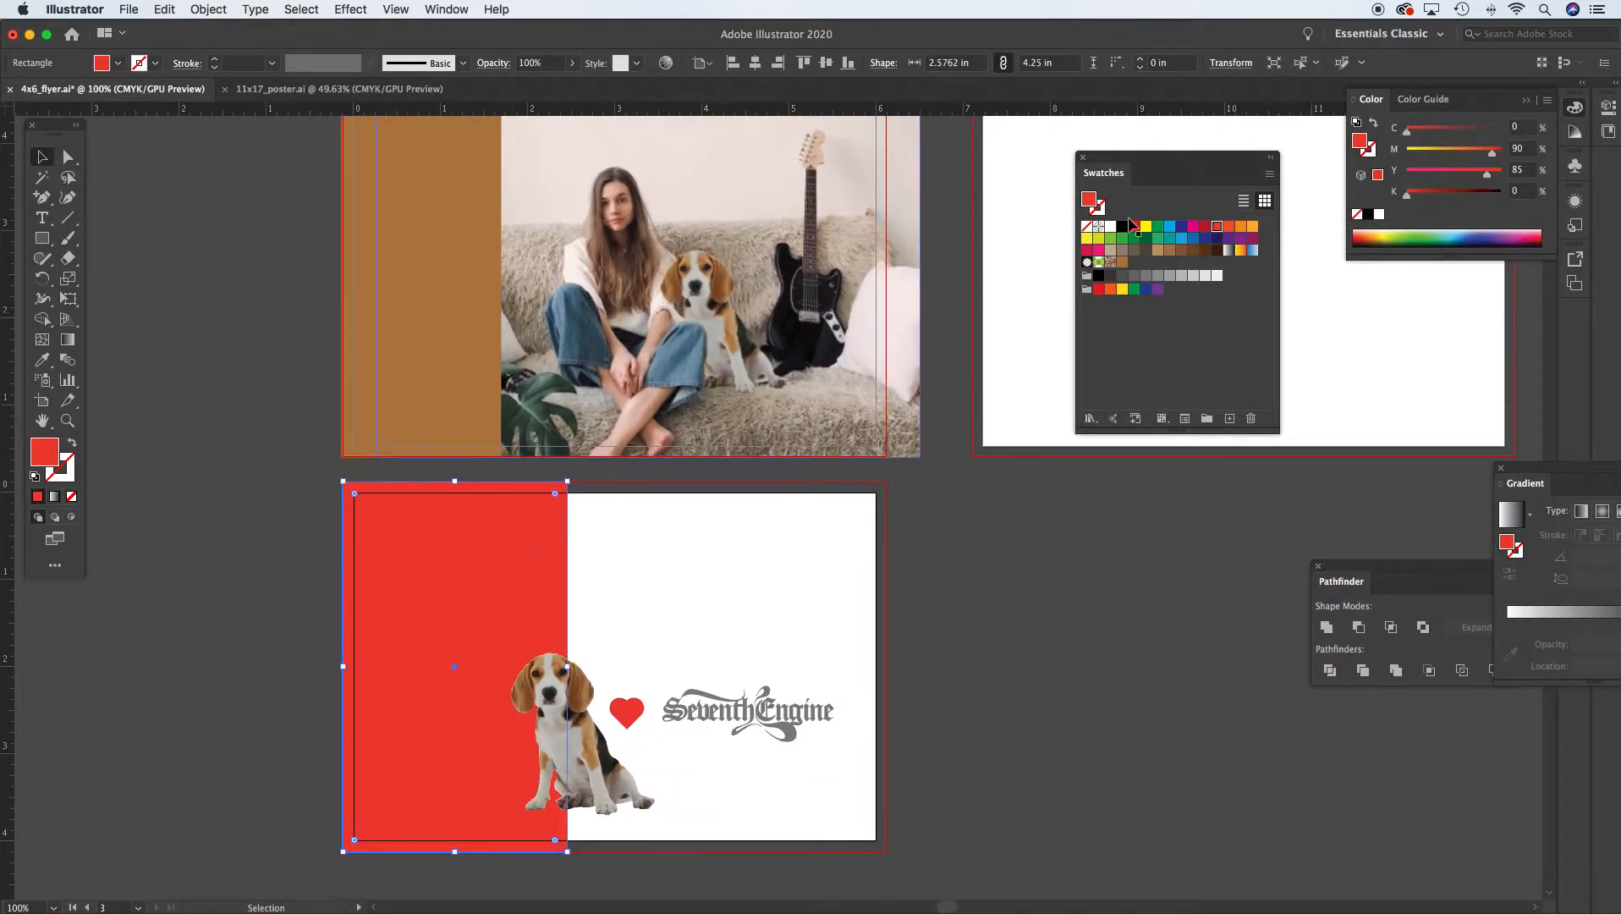
pyautogui.click(1123, 263)
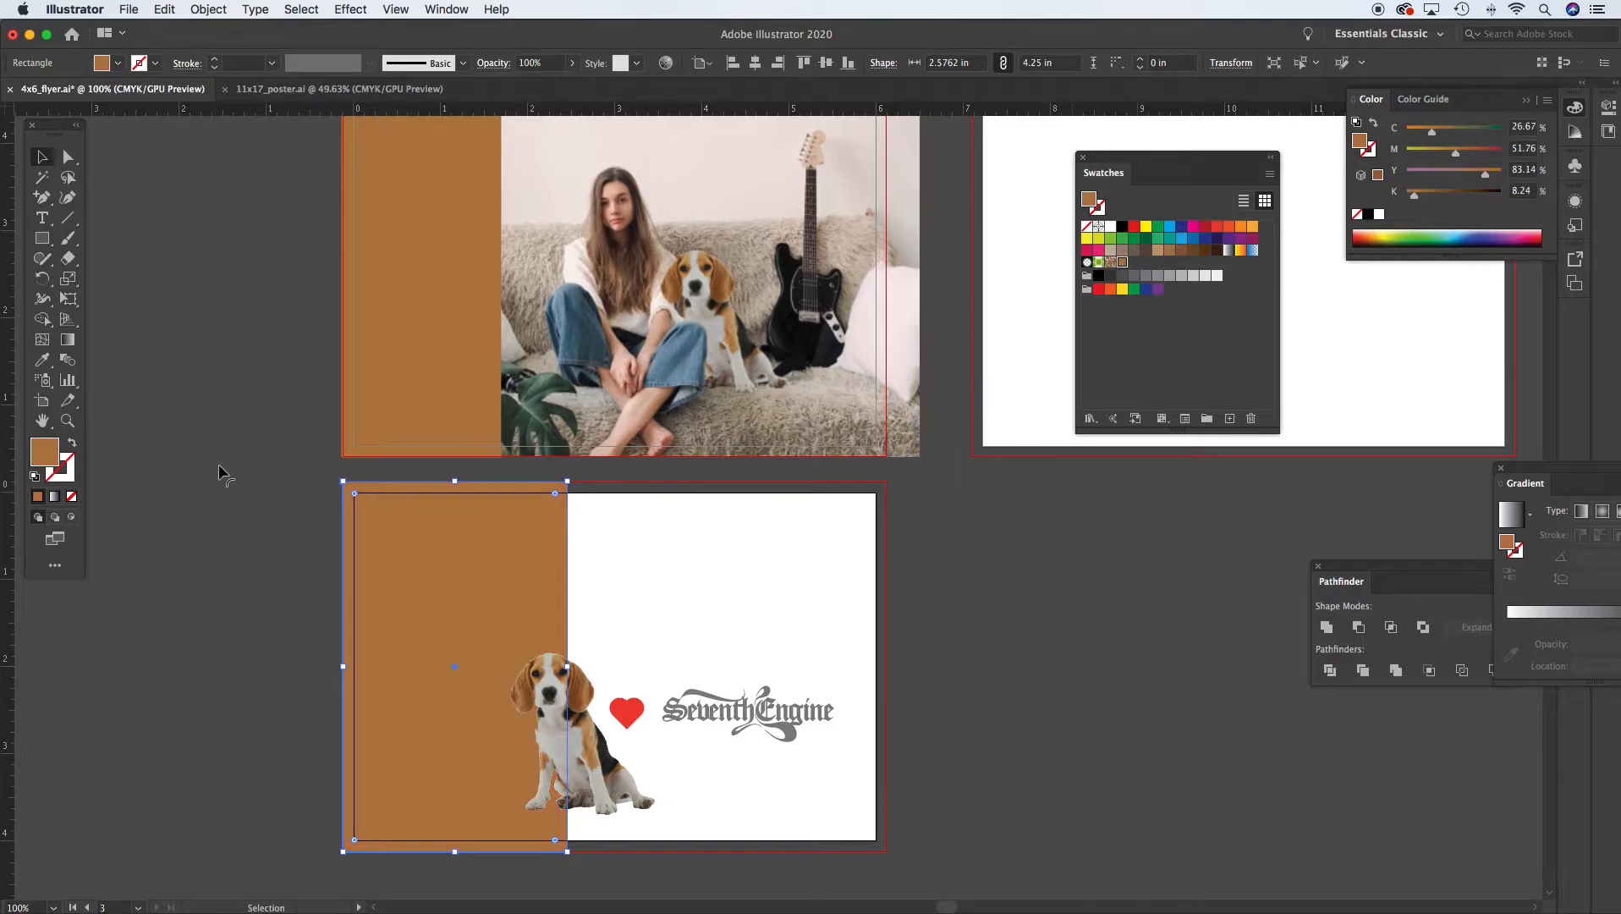
pyautogui.click(211, 421)
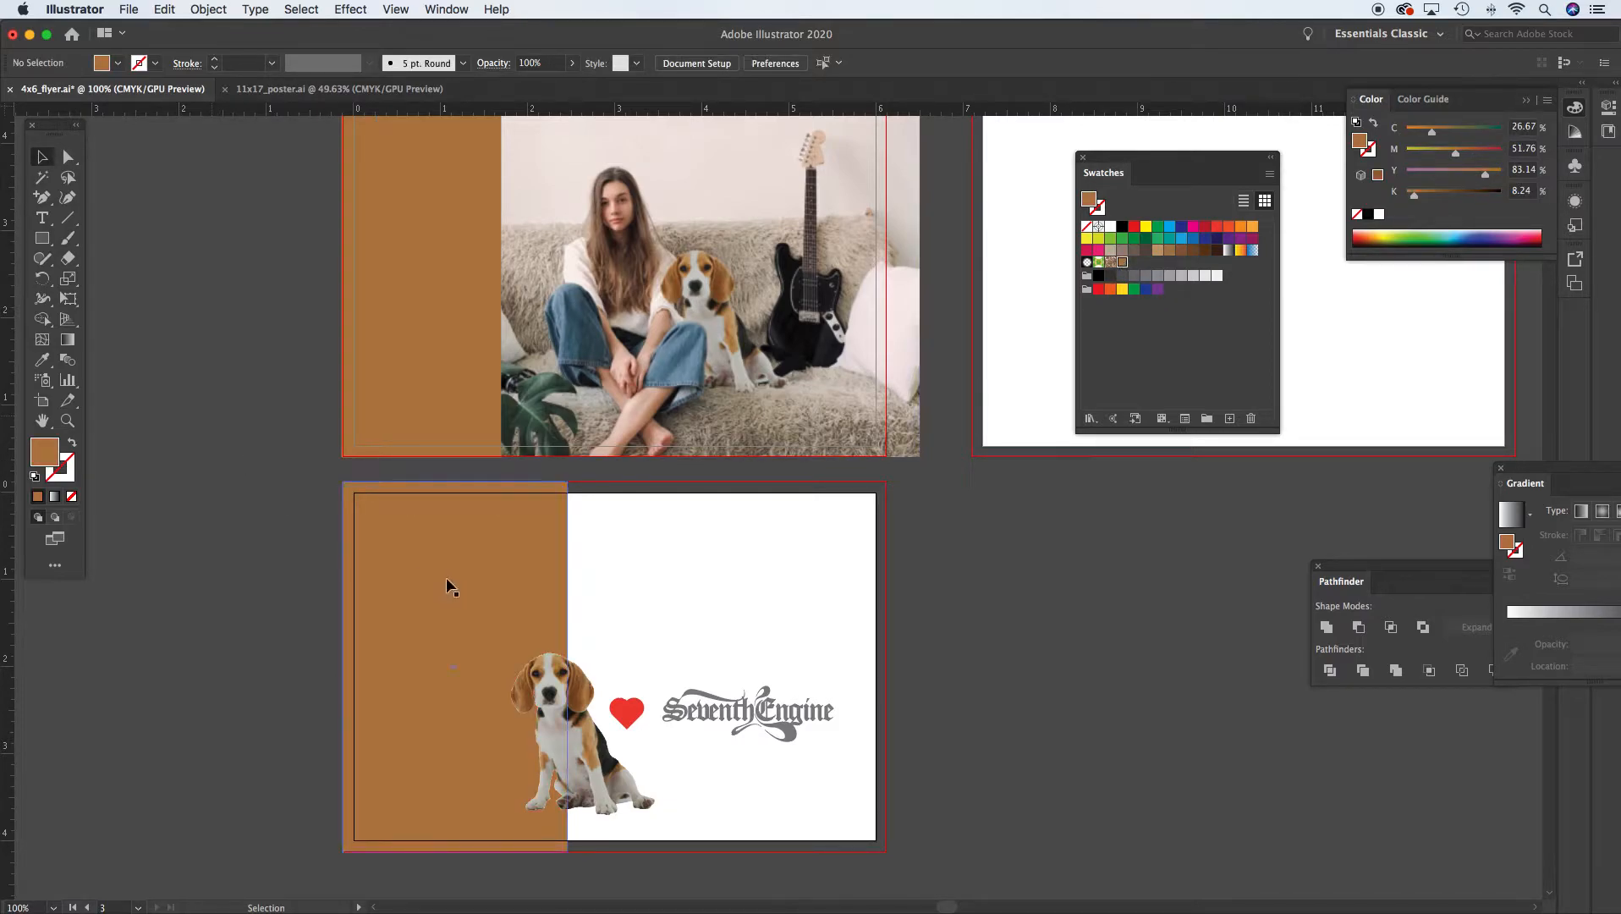
pyautogui.moveTo(754, 445); pyautogui.dragTo(682, 619)
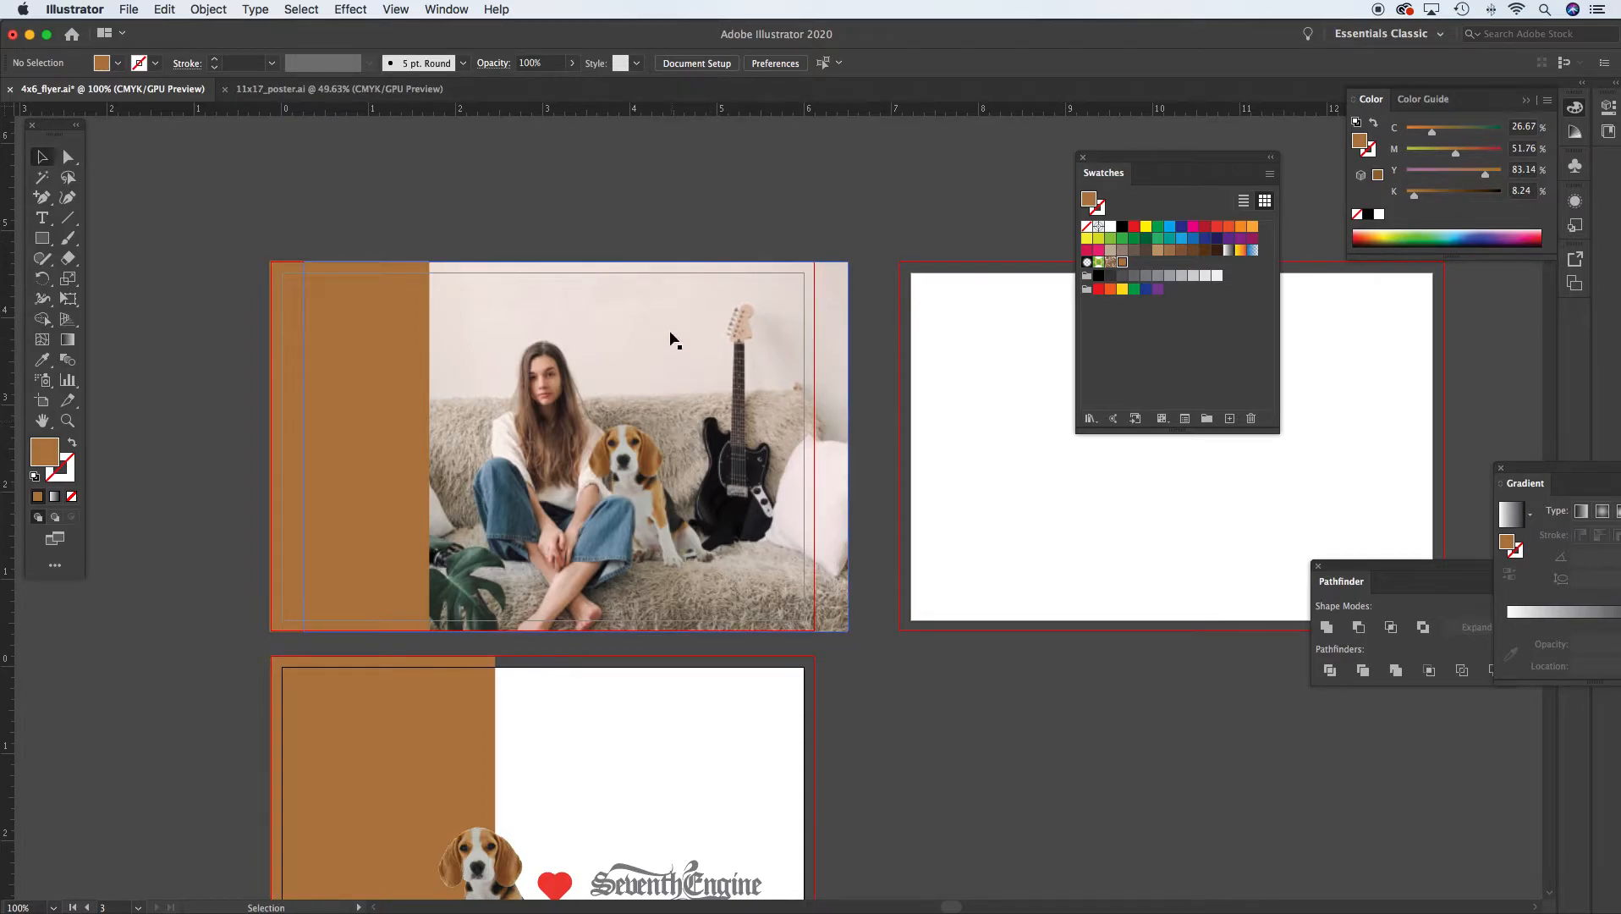
# Sample a beige from the fur on the sofa in the photo, about C 20, M 22, Y 30, K 0, and add it as a swatch
pyautogui.click(689, 321)
pyautogui.click(41, 359)
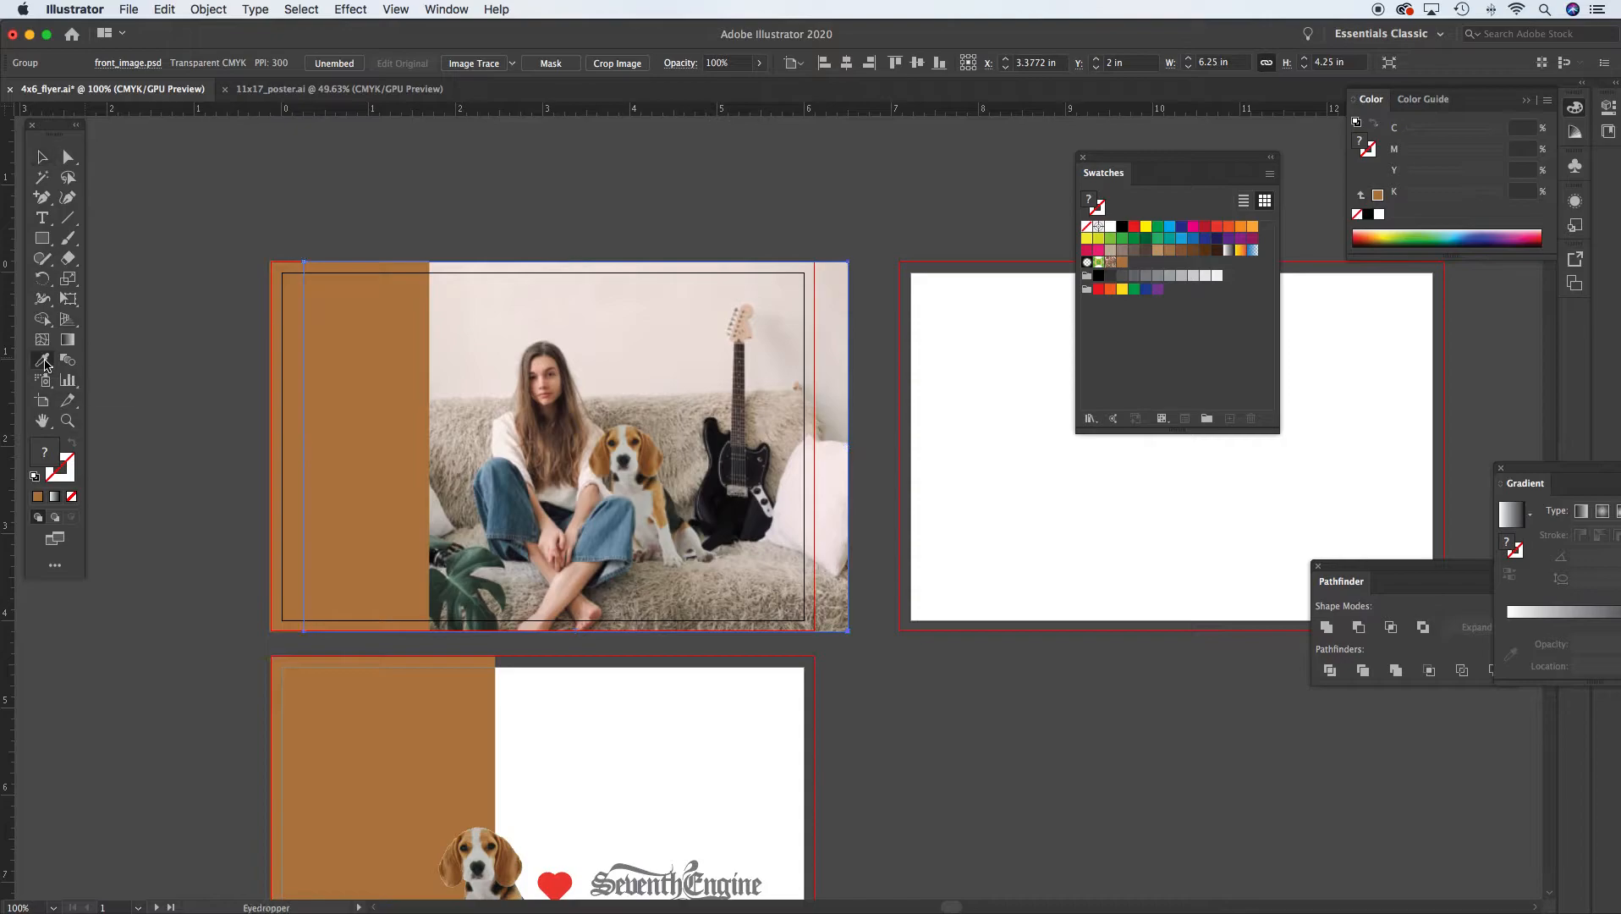
pyautogui.click(685, 414)
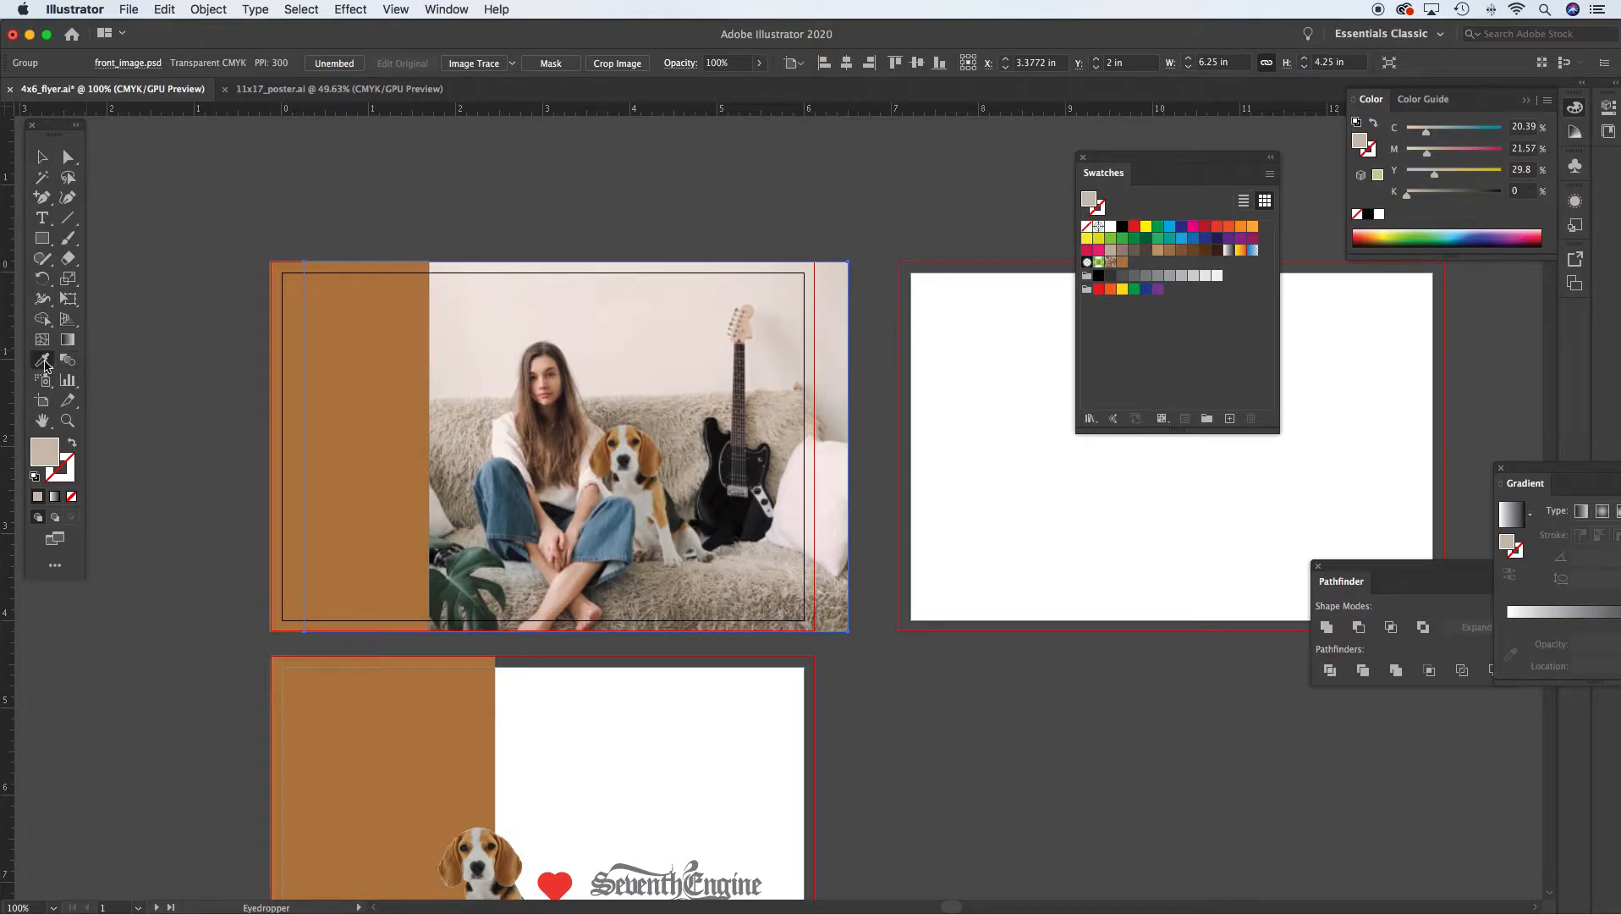
pyautogui.moveTo(1089, 201); pyautogui.dragTo(1192, 334)
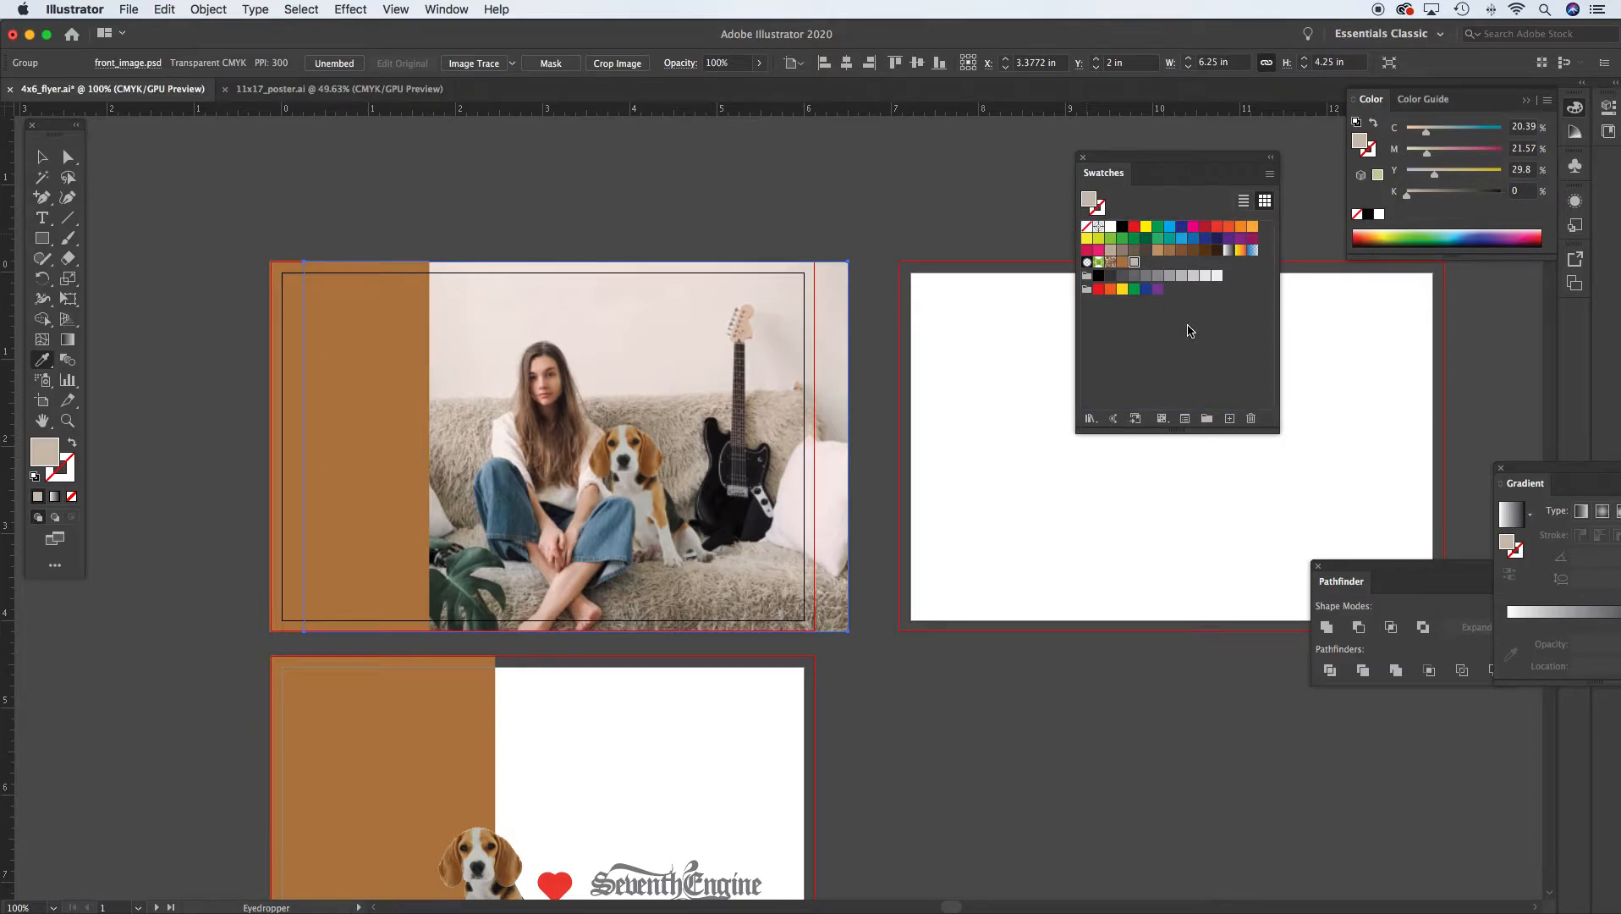
# Sample the pale pink of the pillow in the photo, about C 4, M 9, Y 5, K 0, and add it as a swatch
pyautogui.click(794, 504)
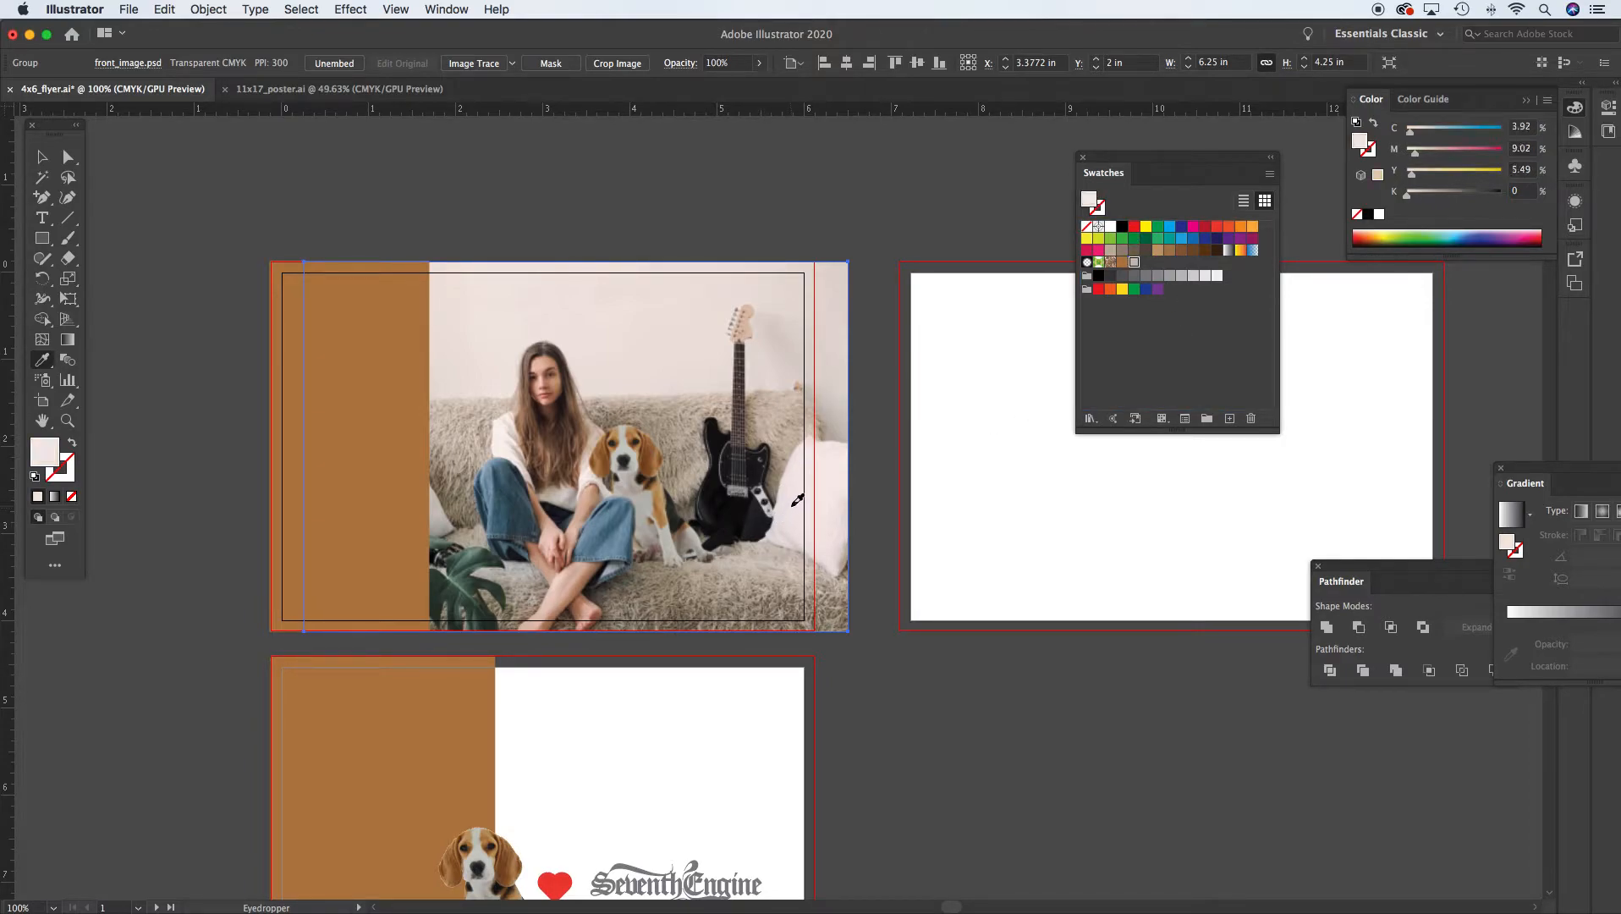
pyautogui.moveTo(1091, 203); pyautogui.dragTo(1195, 329)
pyautogui.click(41, 156)
# Open the PANTONE+ Solid Coated color book from the swatch libraries
pyautogui.click(446, 8)
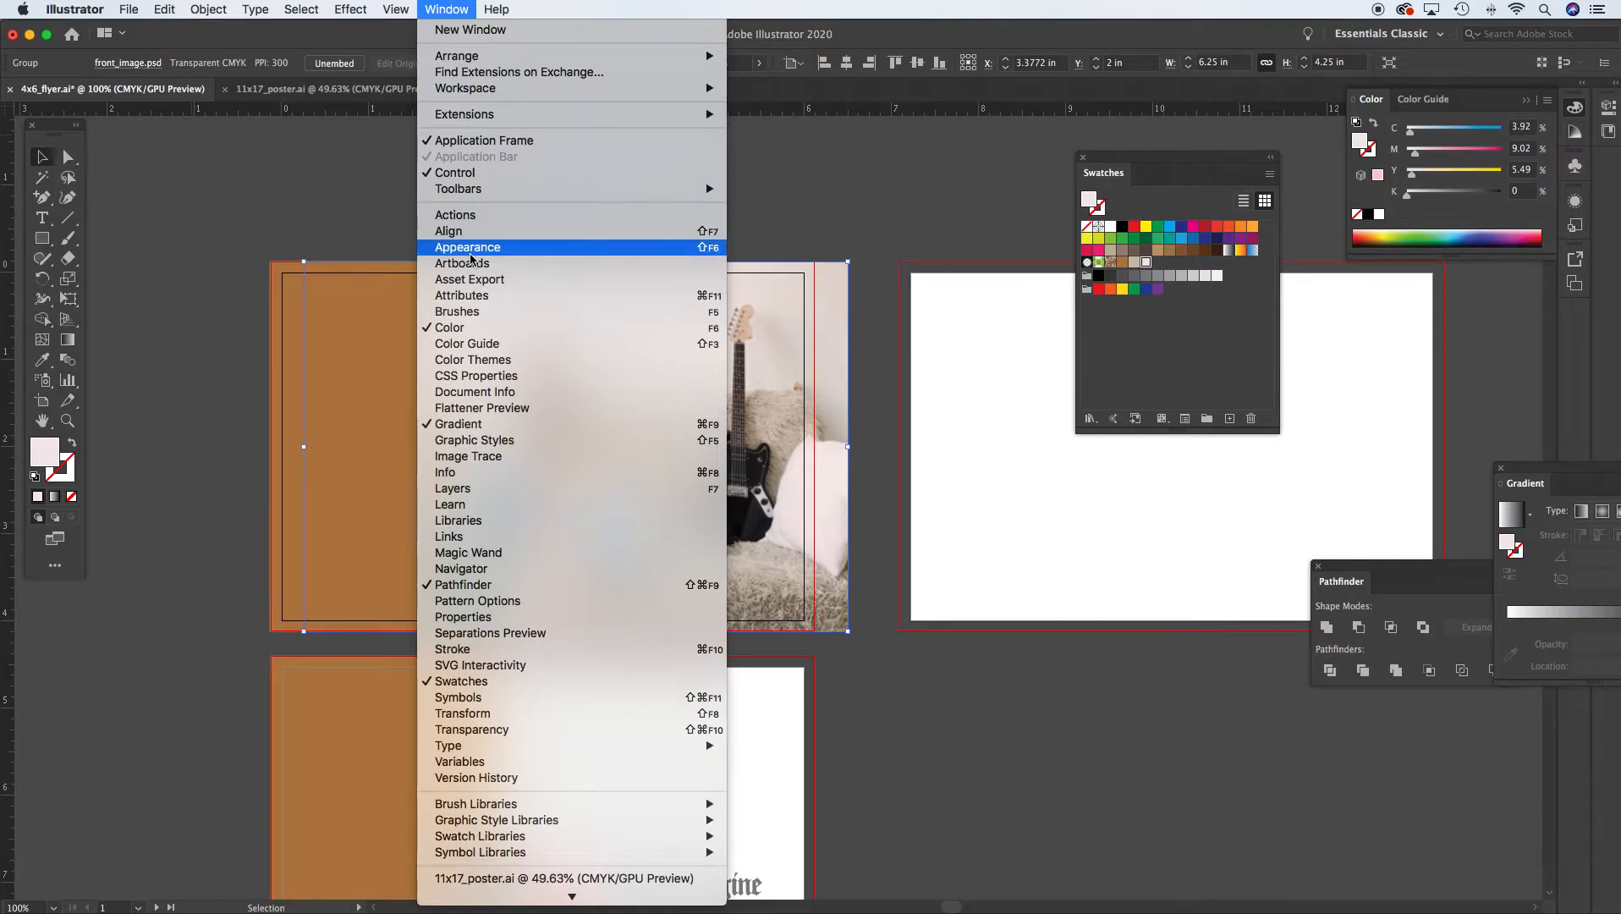
pyautogui.scroll(-1, 553, 490)
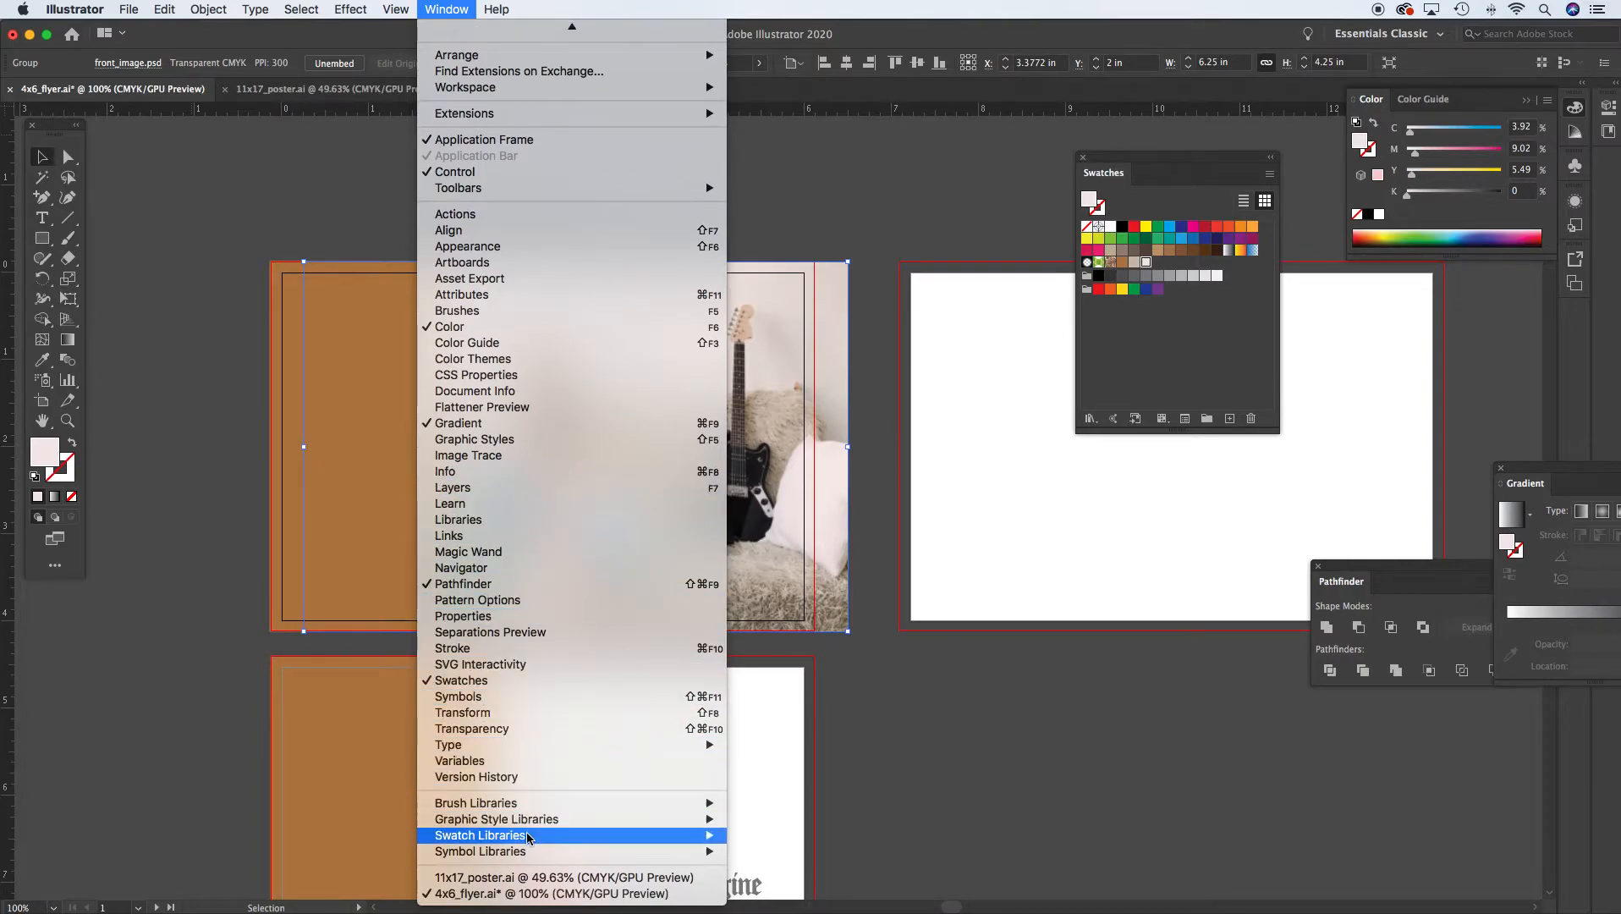
pyautogui.moveTo(531, 838)
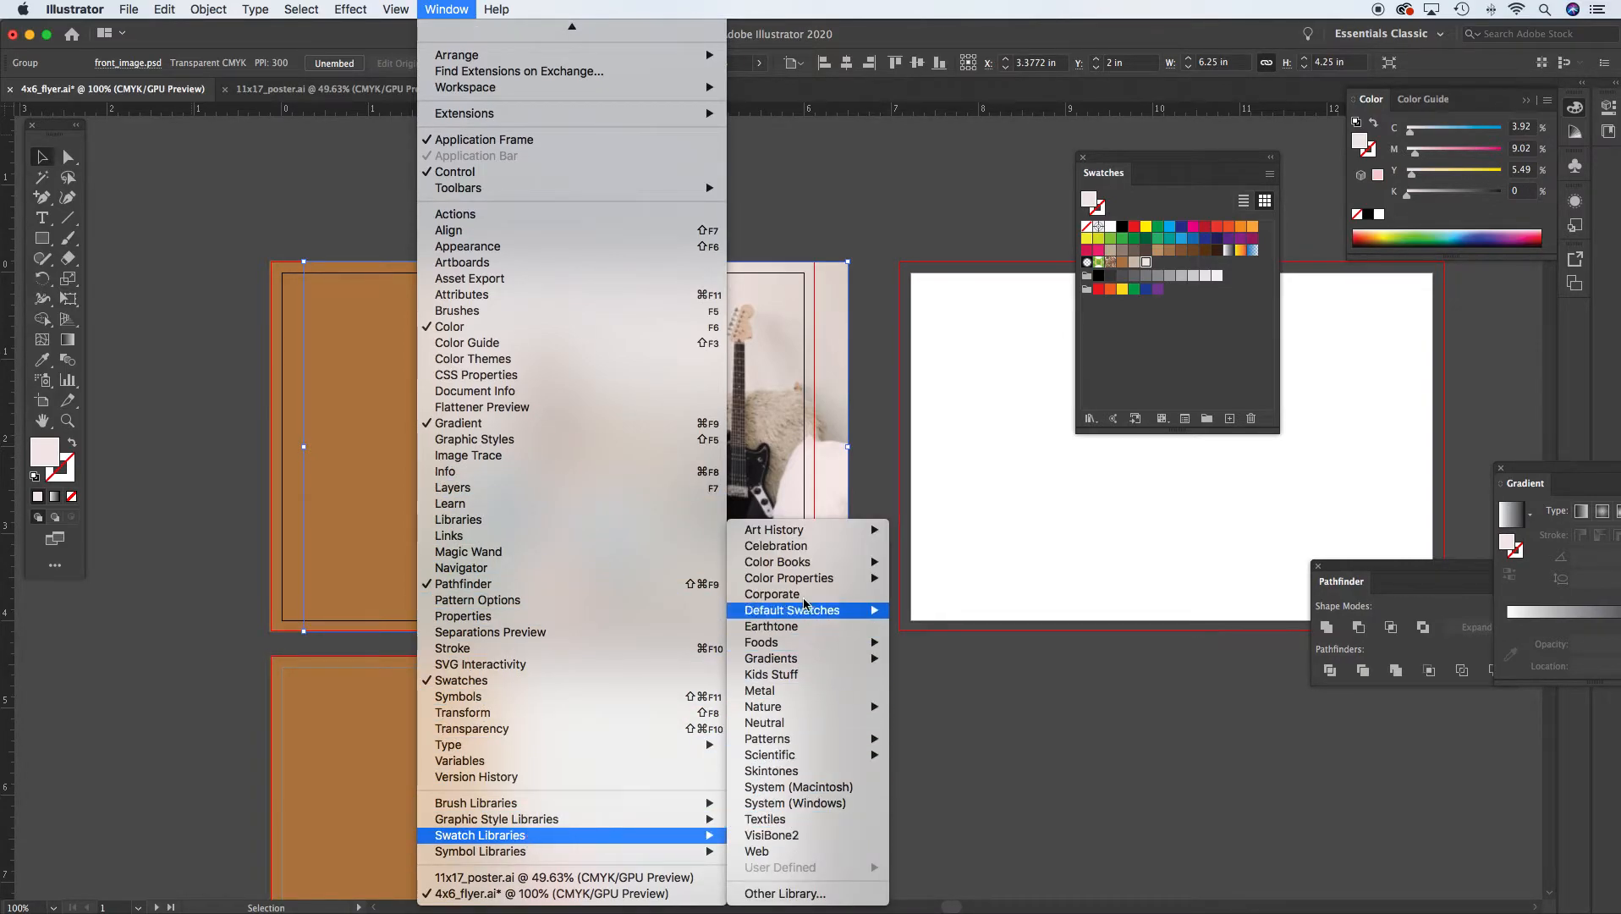
pyautogui.moveTo(802, 561)
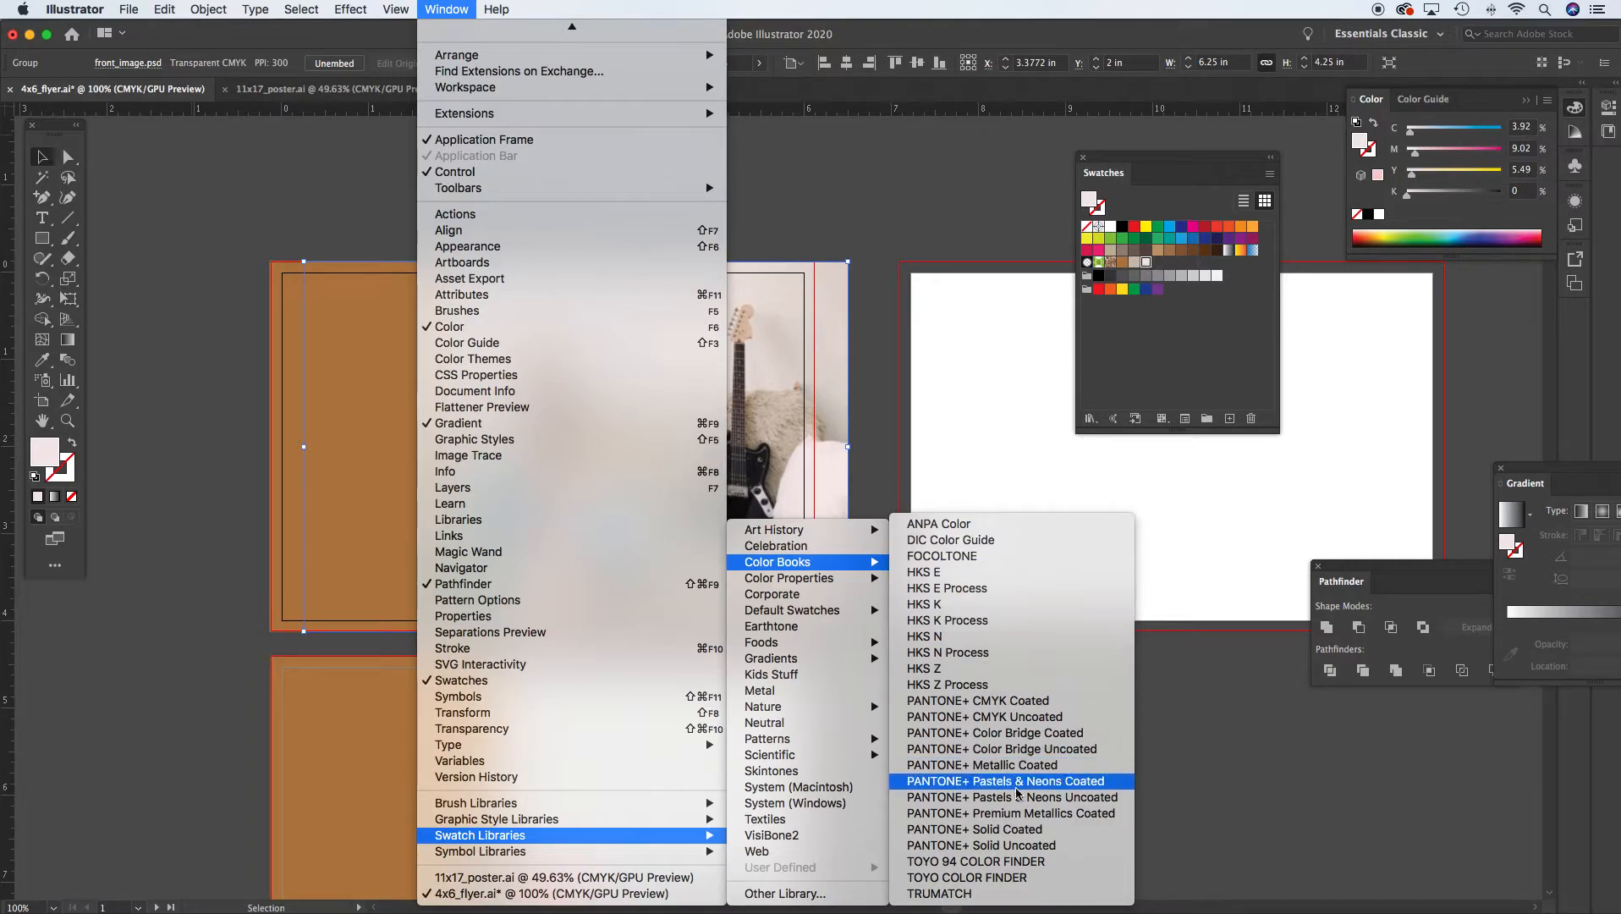
pyautogui.click(1028, 836)
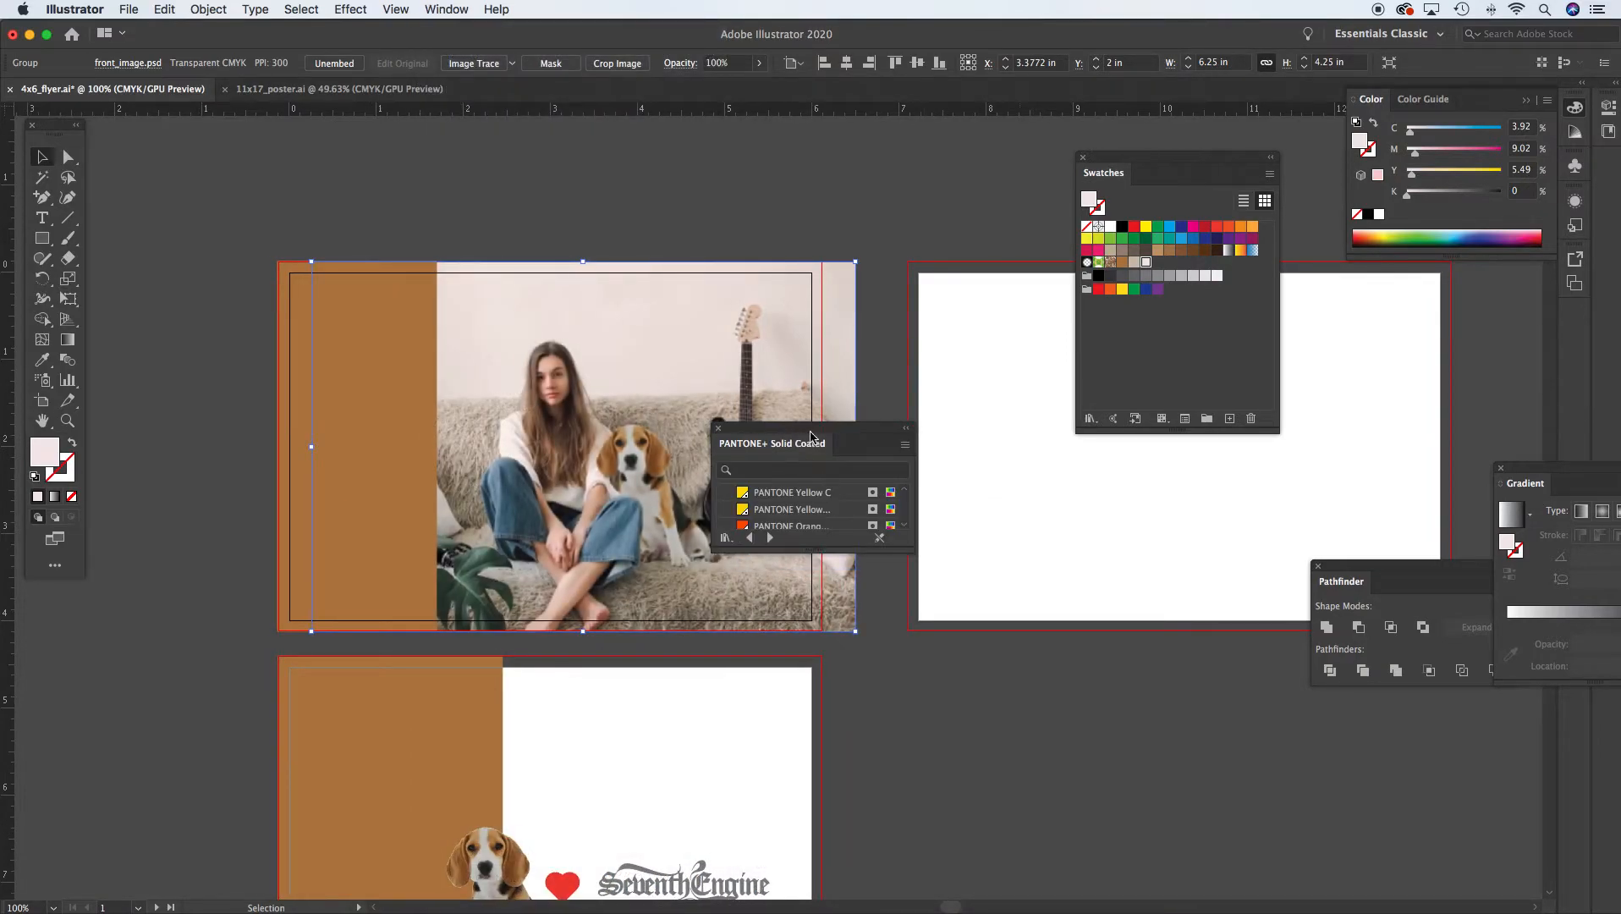
# Enlarge the PANTONE+ Solid Coated library so full color names fit, and place it clear of the flyer photo
pyautogui.moveTo(810, 434); pyautogui.dragTo(881, 132)
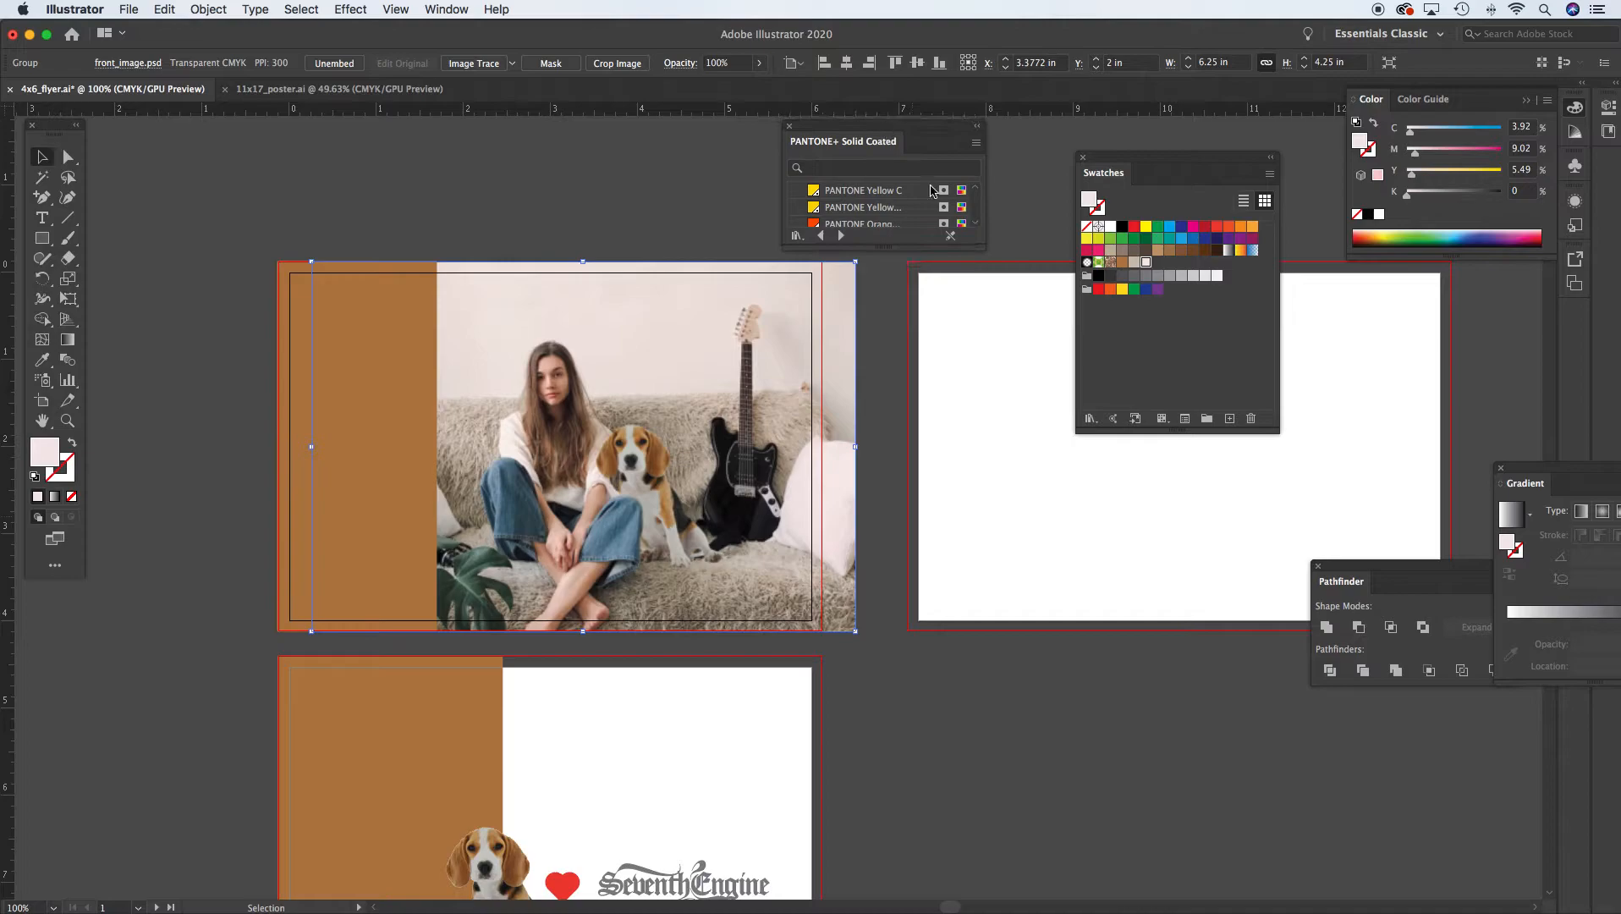
pyautogui.moveTo(886, 247); pyautogui.dragTo(928, 763)
pyautogui.click(976, 142)
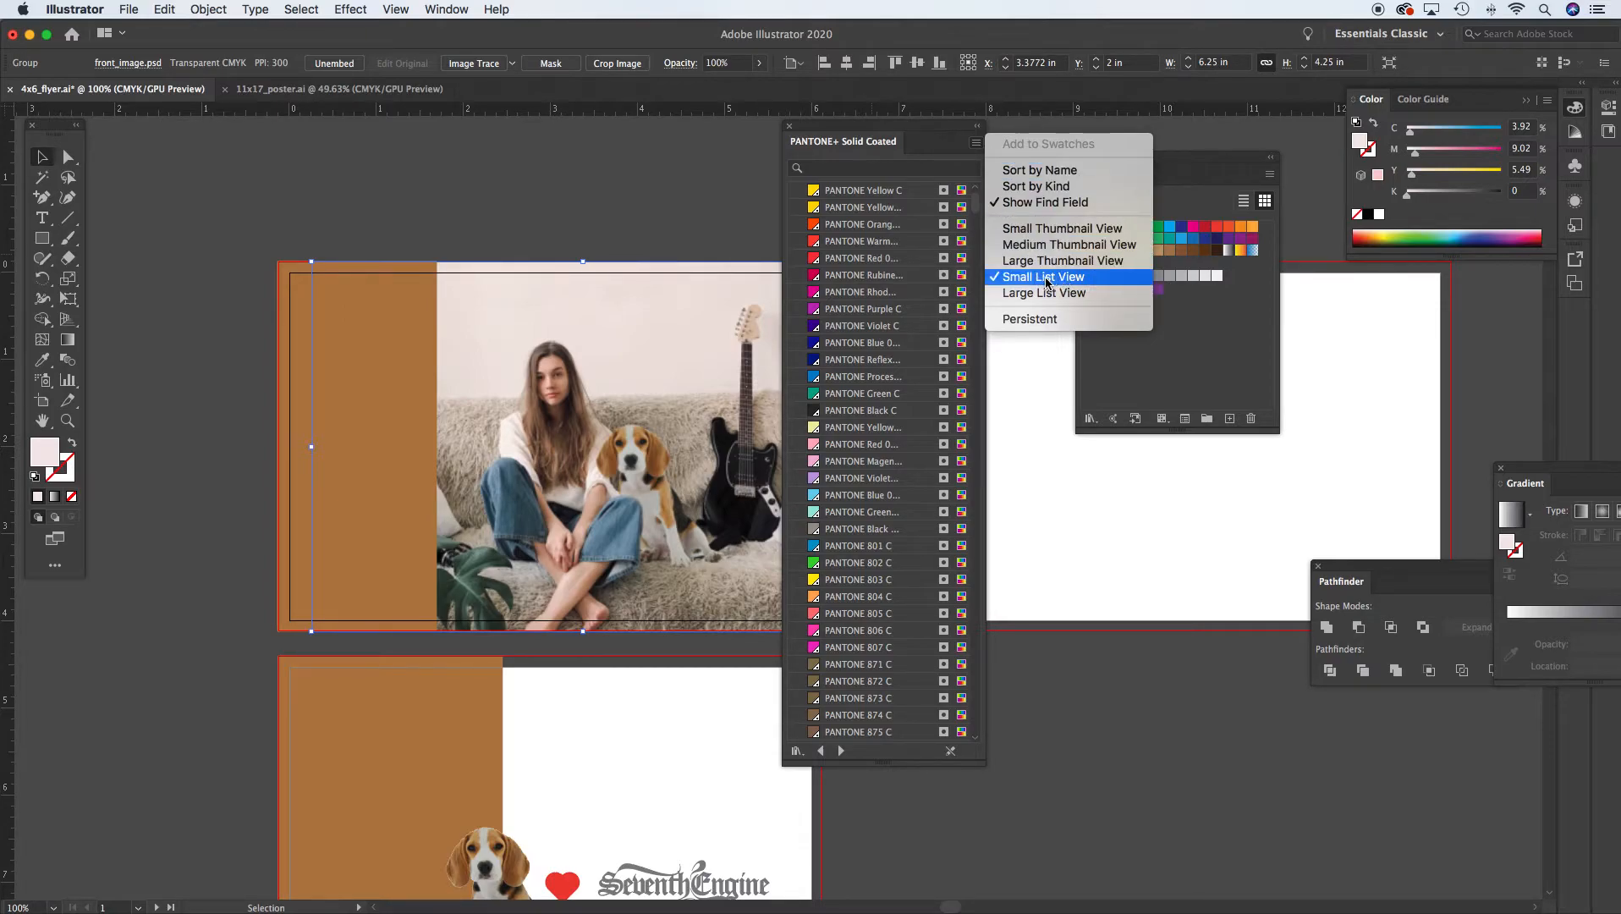
pyautogui.click(887, 126)
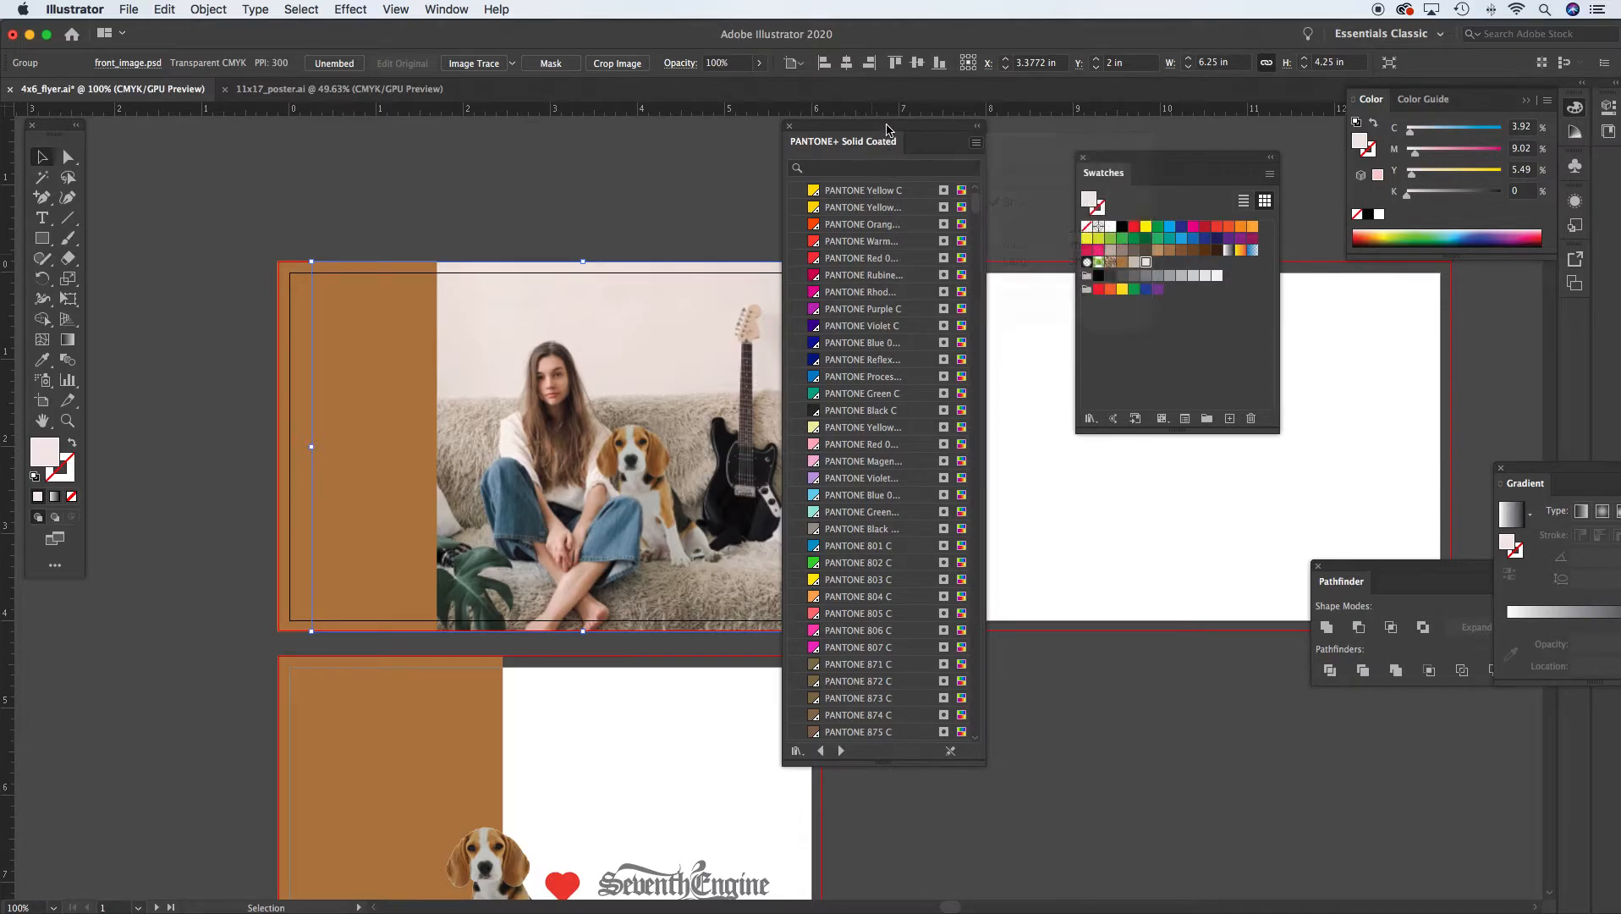
pyautogui.moveTo(985, 399); pyautogui.dragTo(1125, 402)
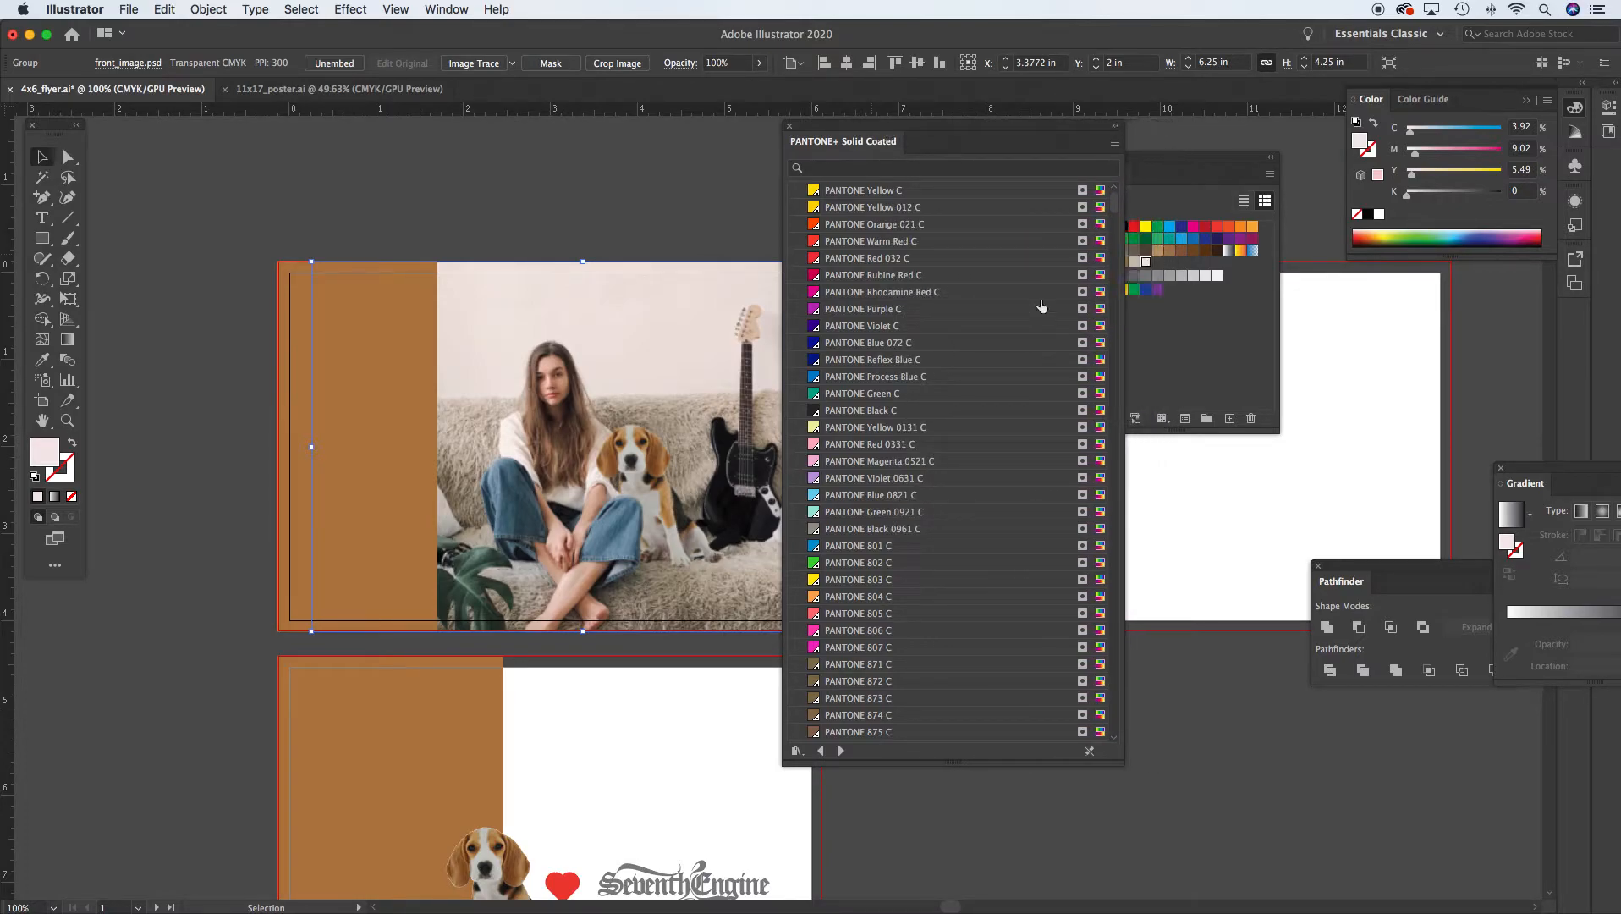
pyautogui.moveTo(935, 128); pyautogui.dragTo(1058, 126)
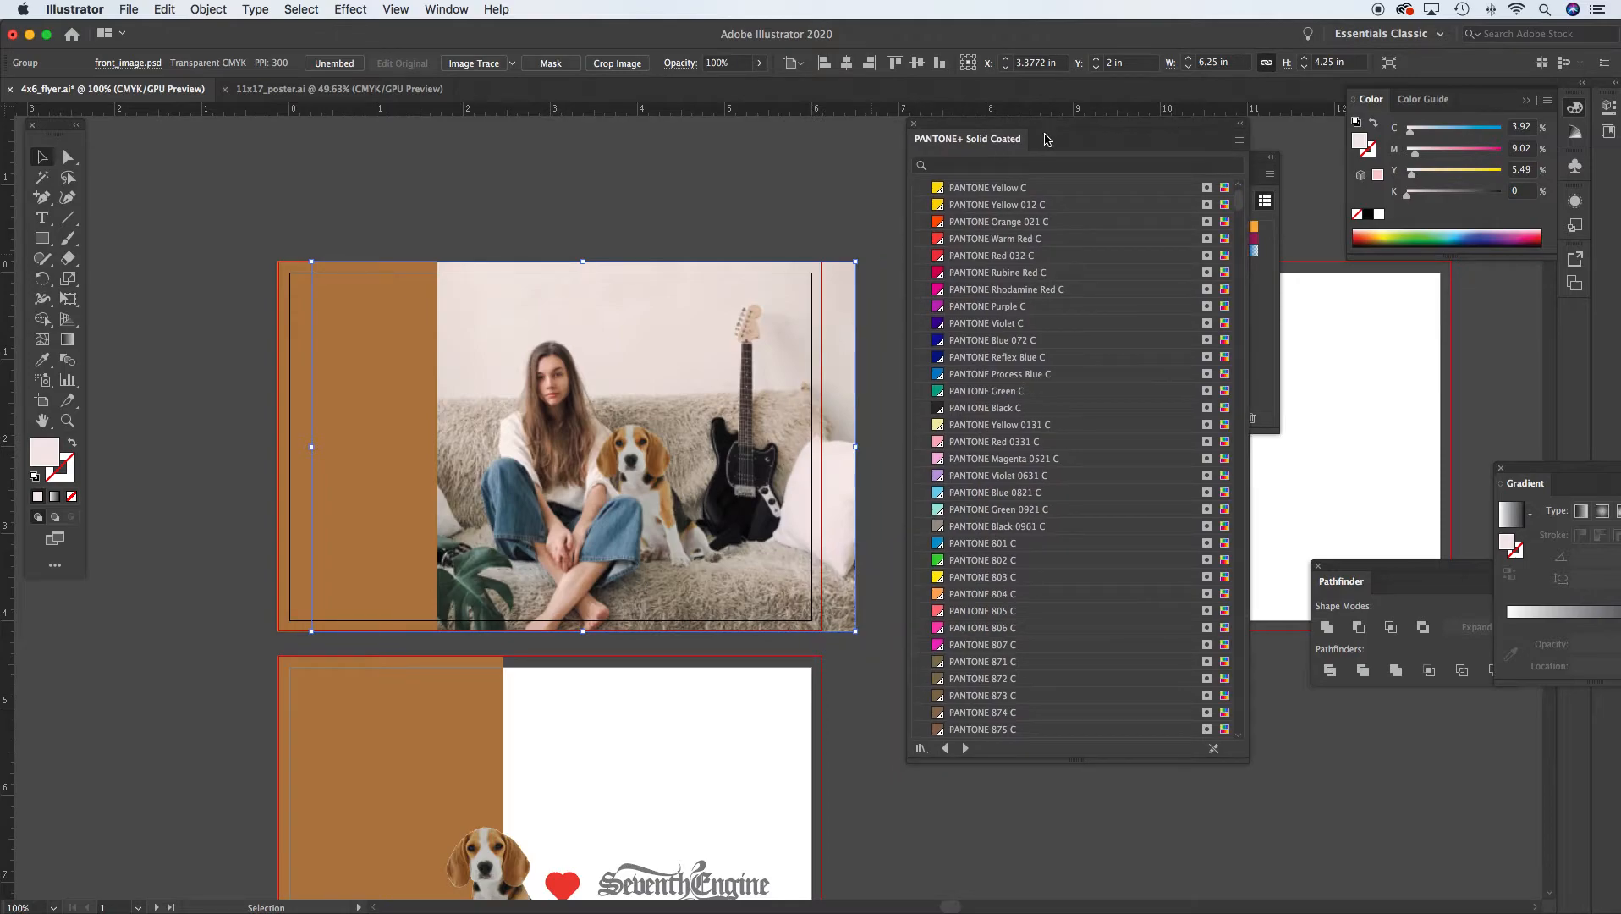
# Browse the PANTONE+ Solid Coated list to examine the range of spot colors and their numbers
pyautogui.scroll(-10, 1050, 474)
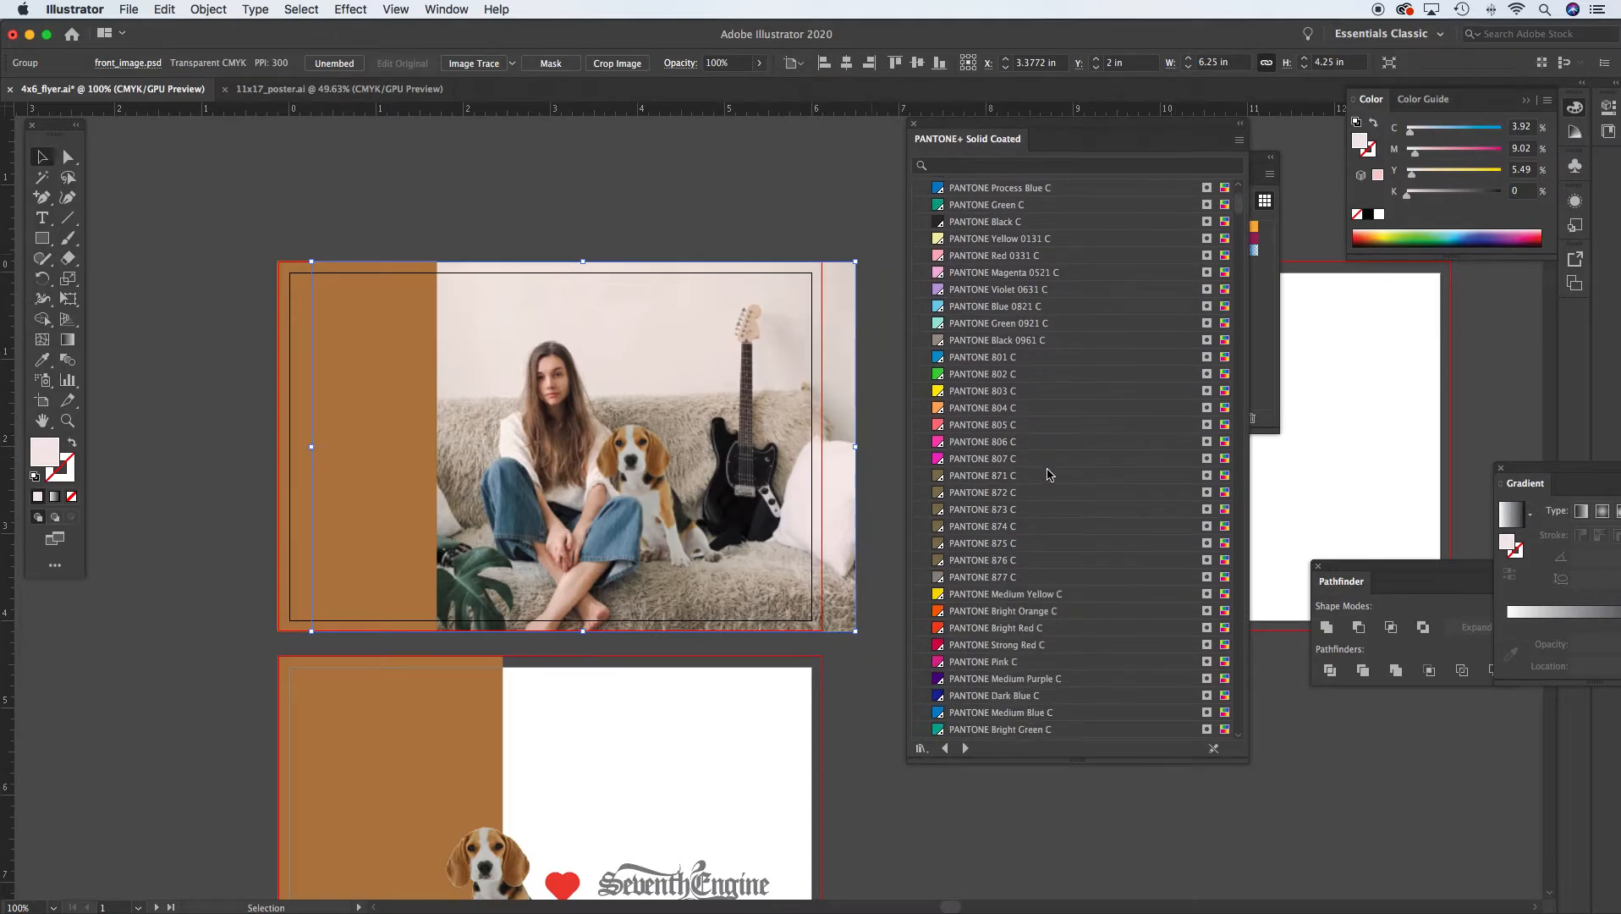
pyautogui.scroll(-9, 1048, 474)
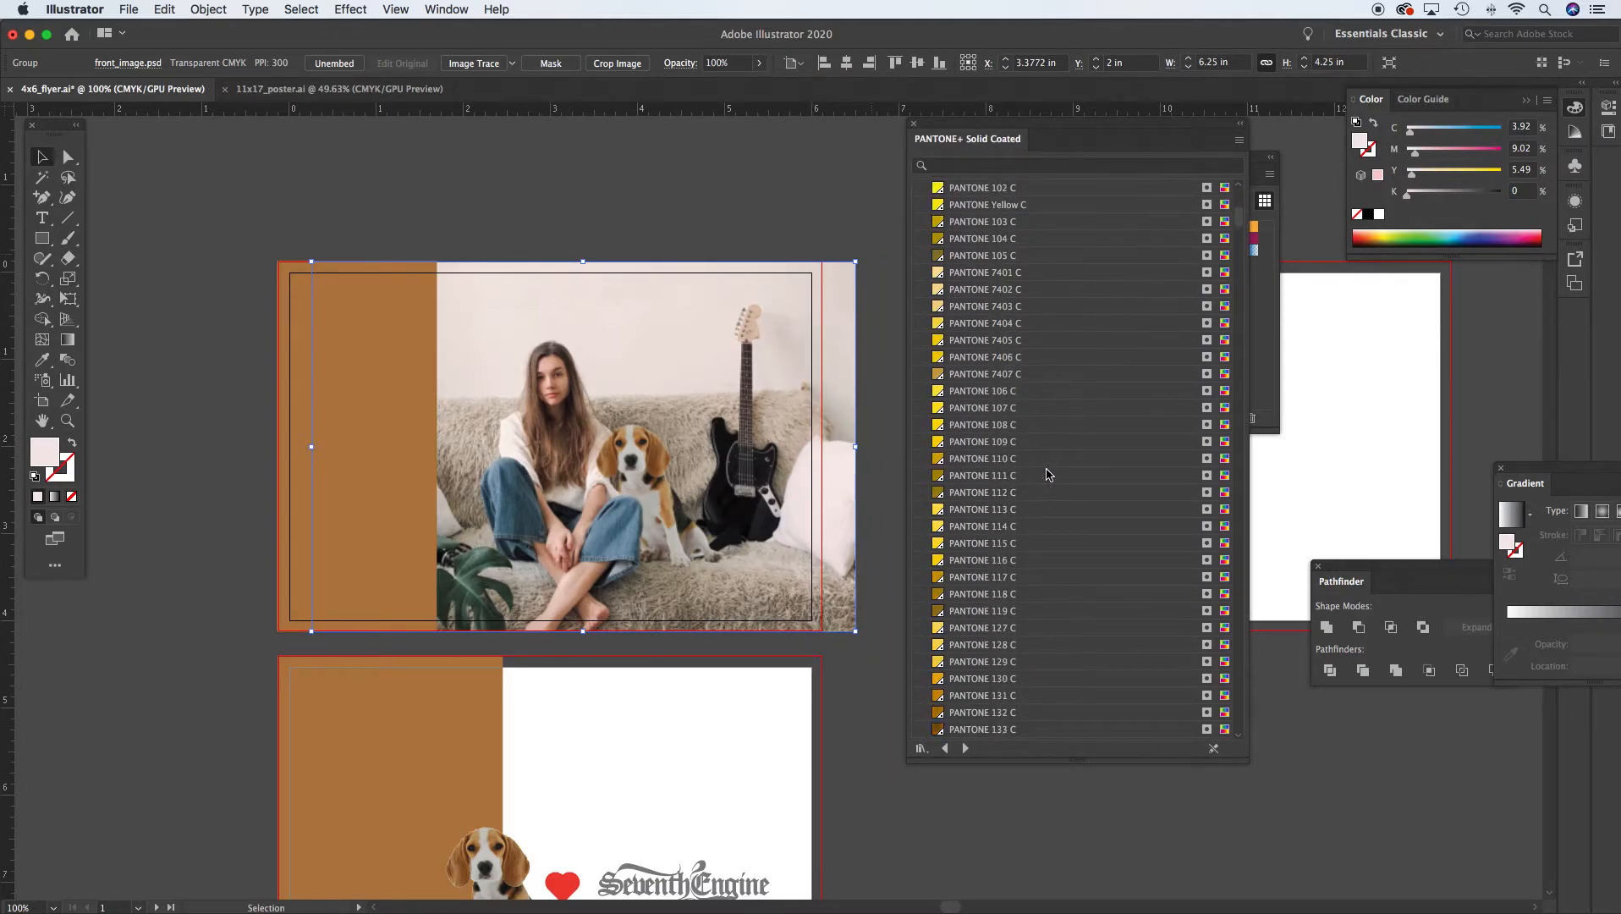
pyautogui.scroll(-5, 1041, 476)
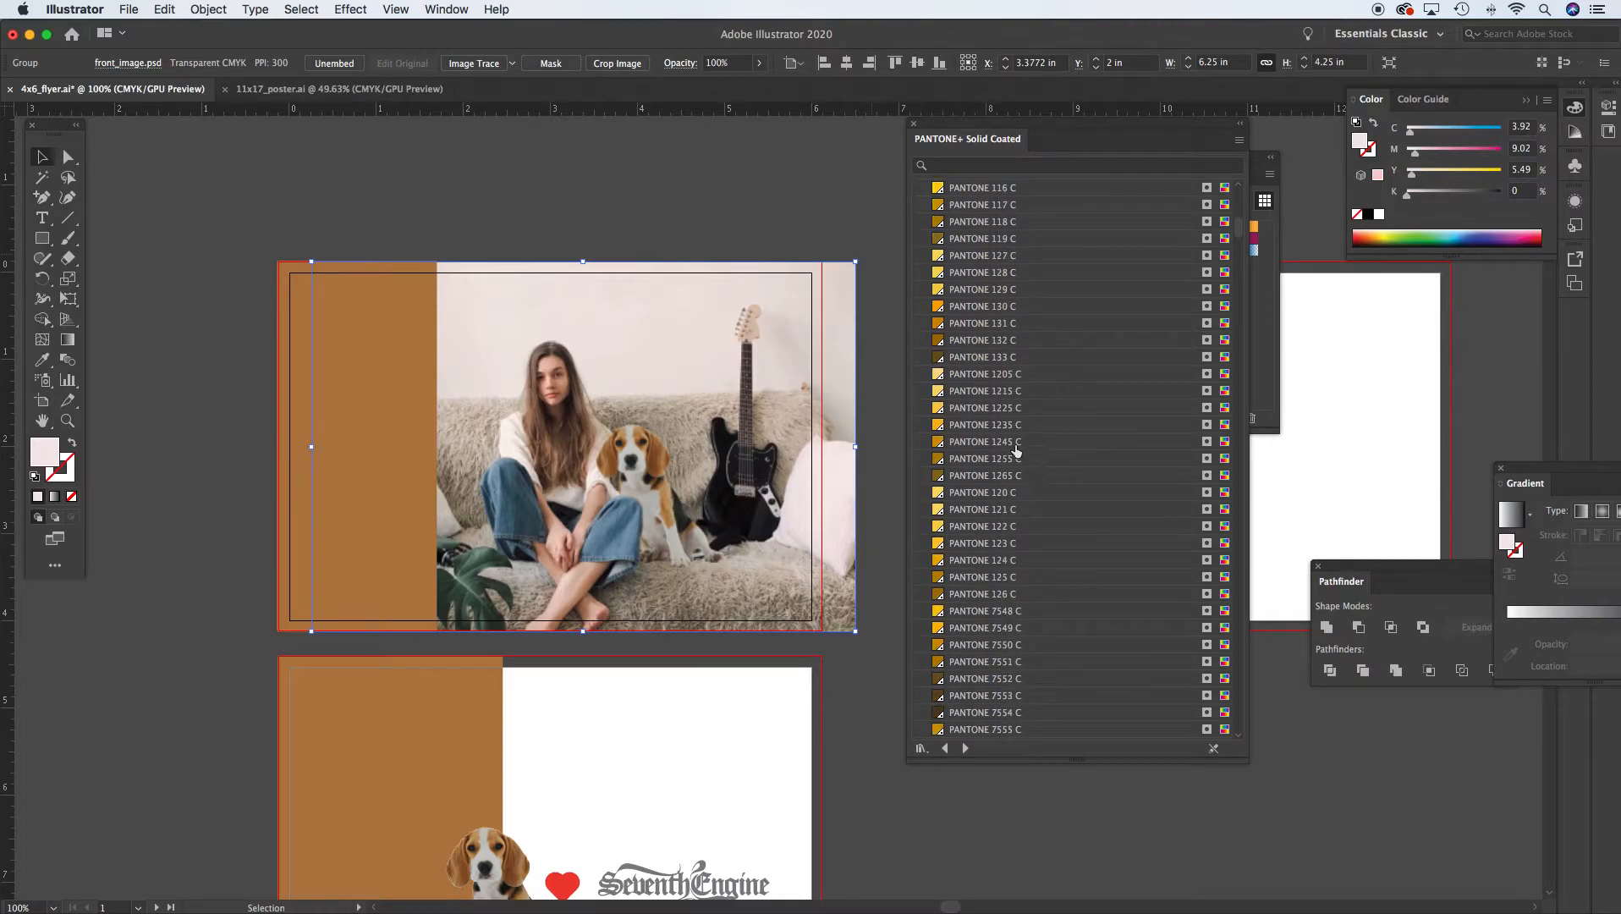
pyautogui.scroll(-15, 1011, 537)
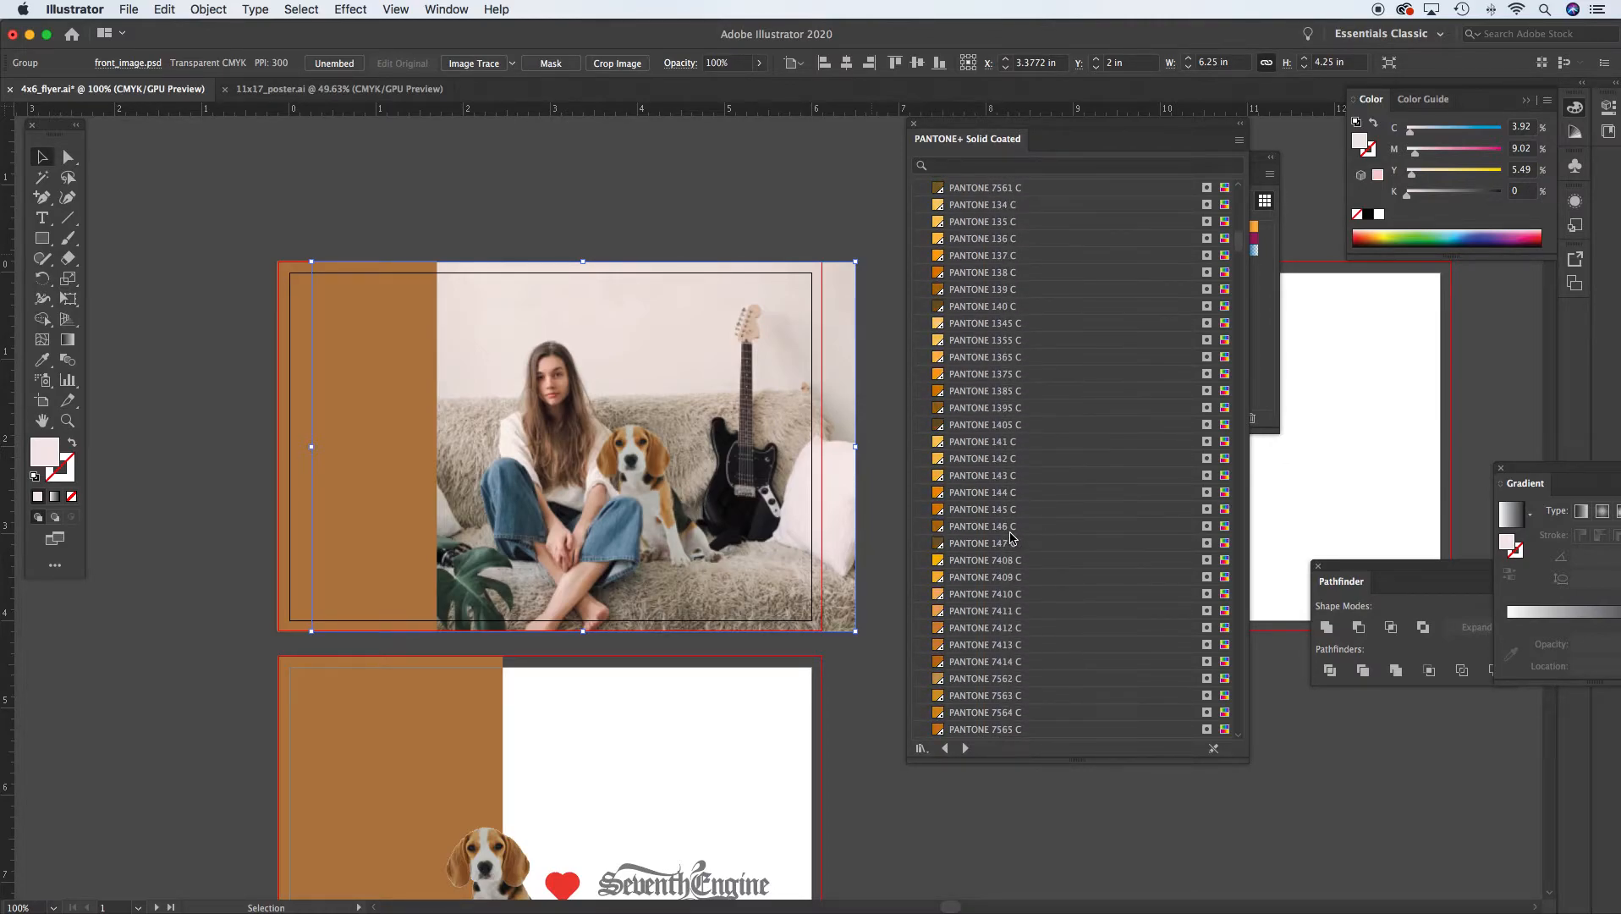
pyautogui.scroll(-10, 1011, 537)
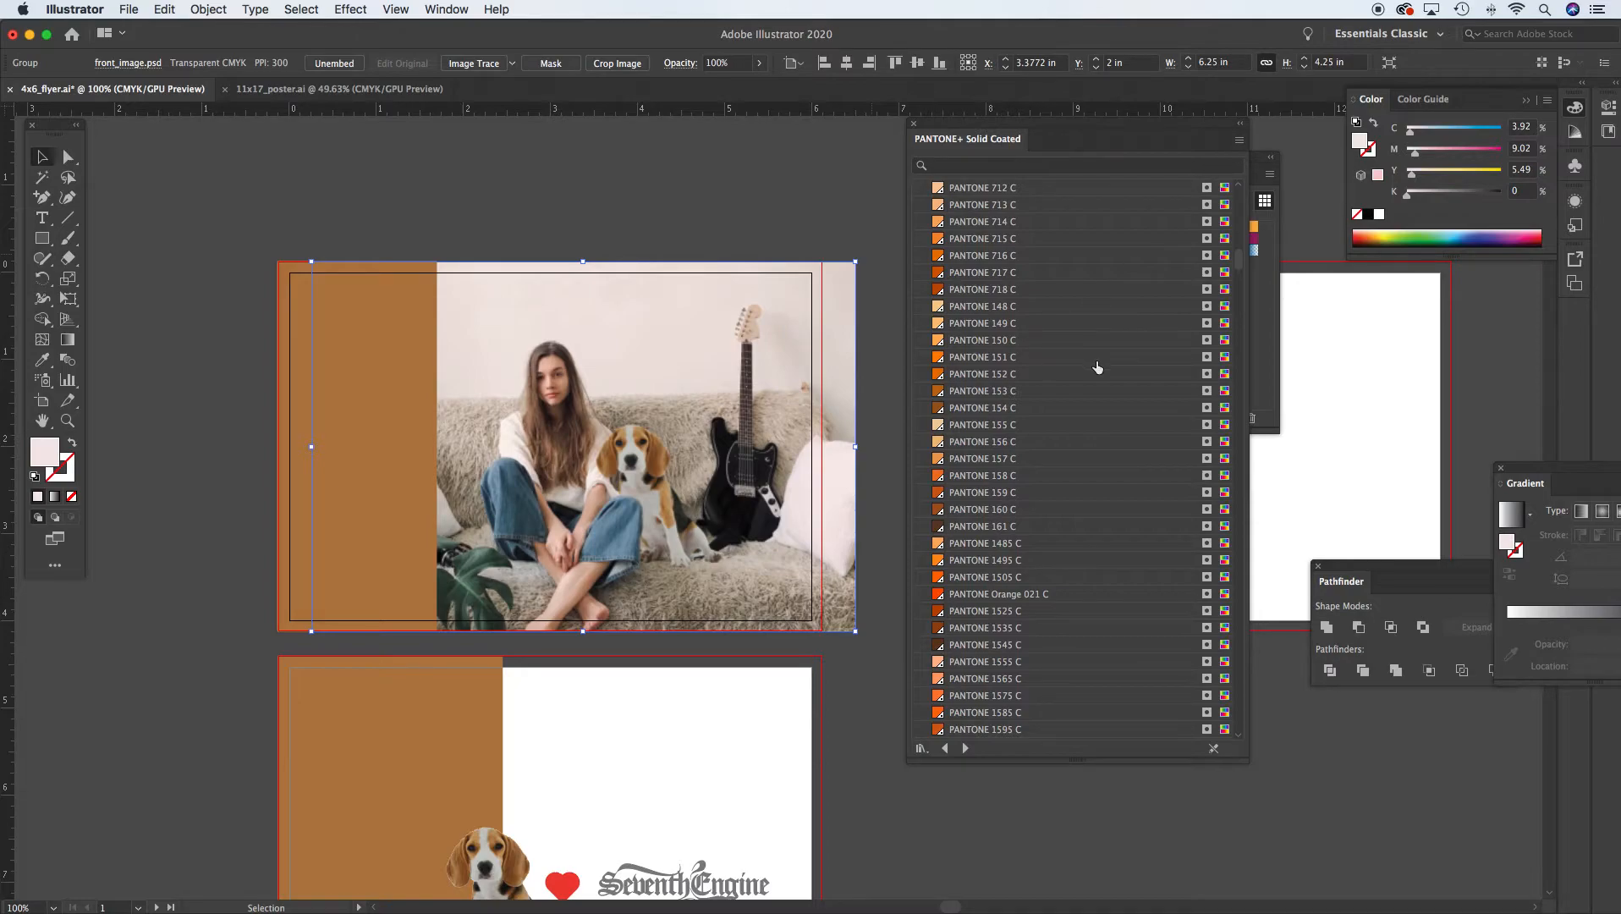
pyautogui.scroll(-20, 1087, 362)
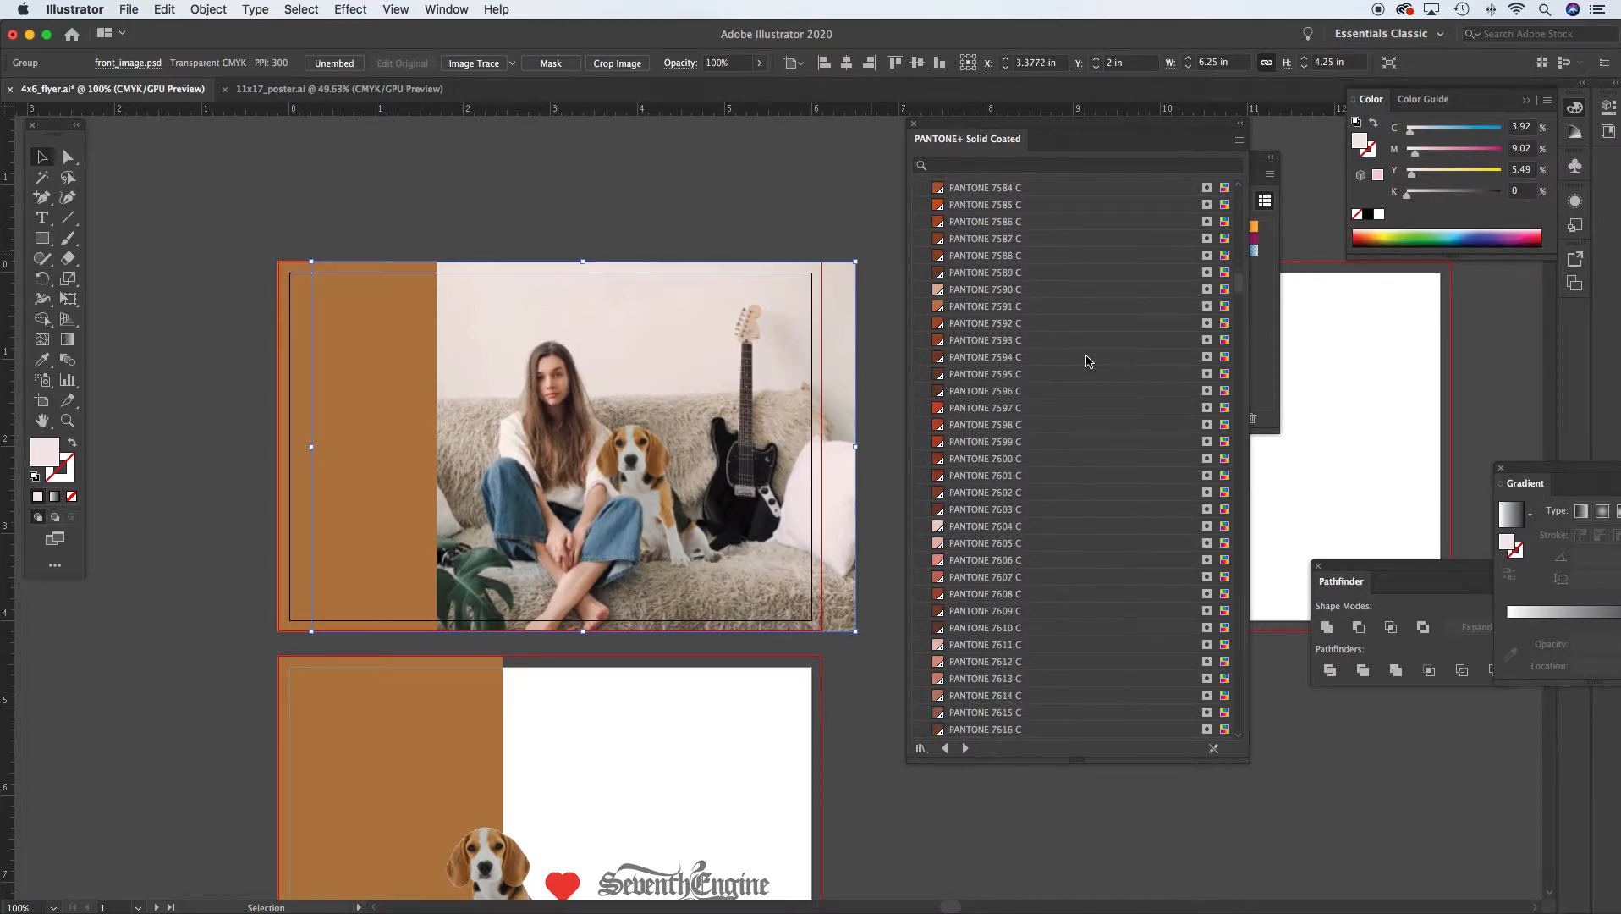
pyautogui.scroll(-20, 1087, 362)
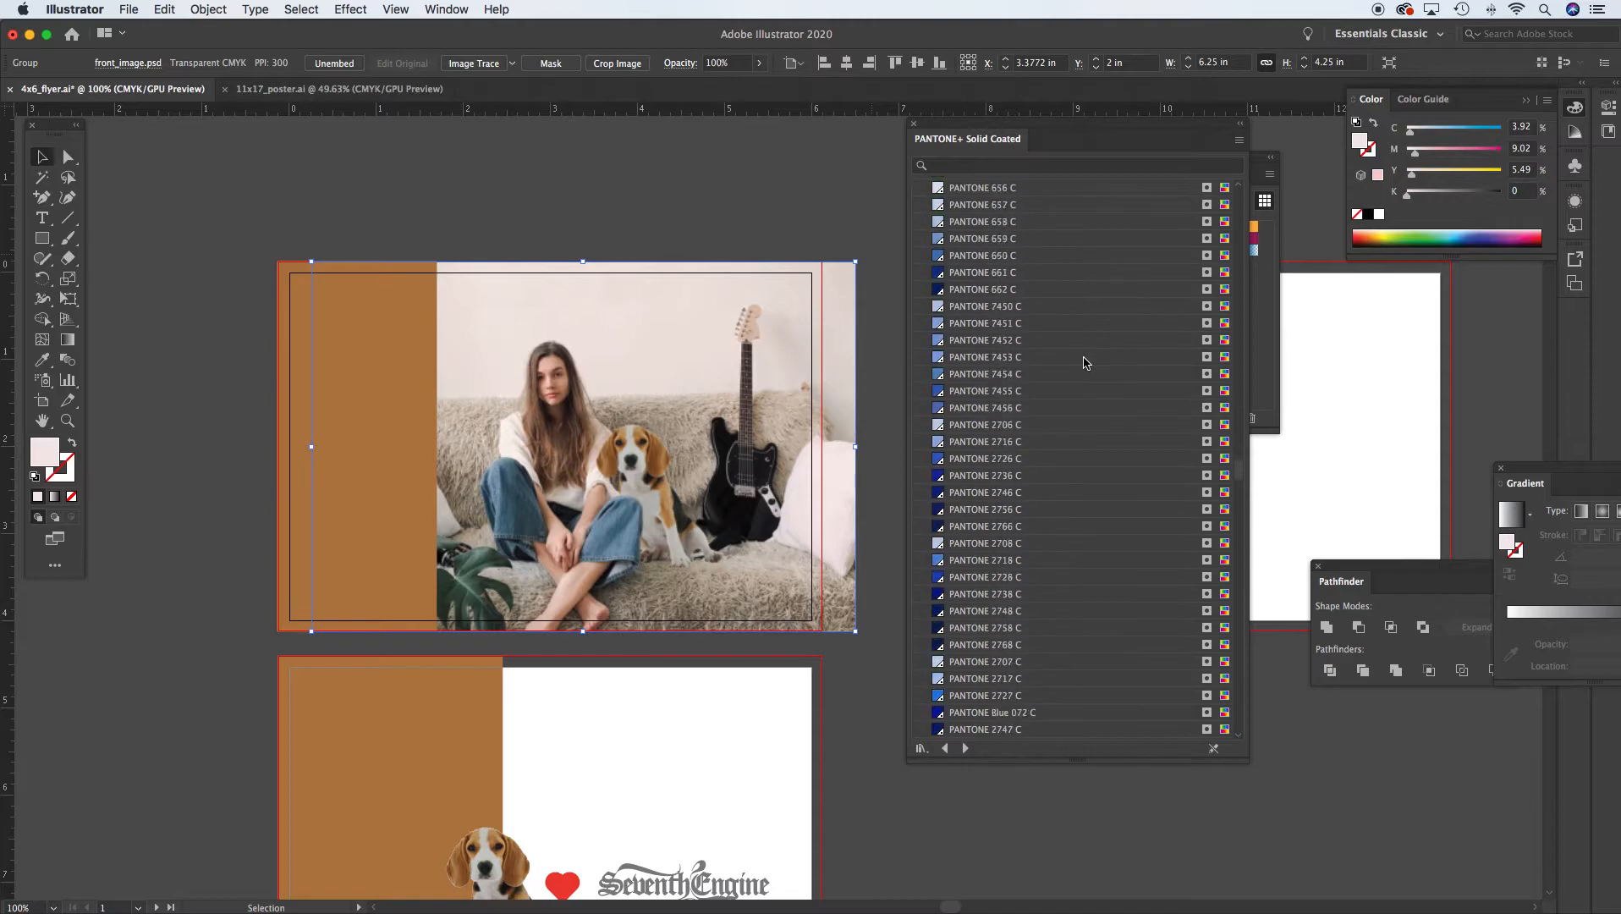
pyautogui.scroll(-20, 1086, 362)
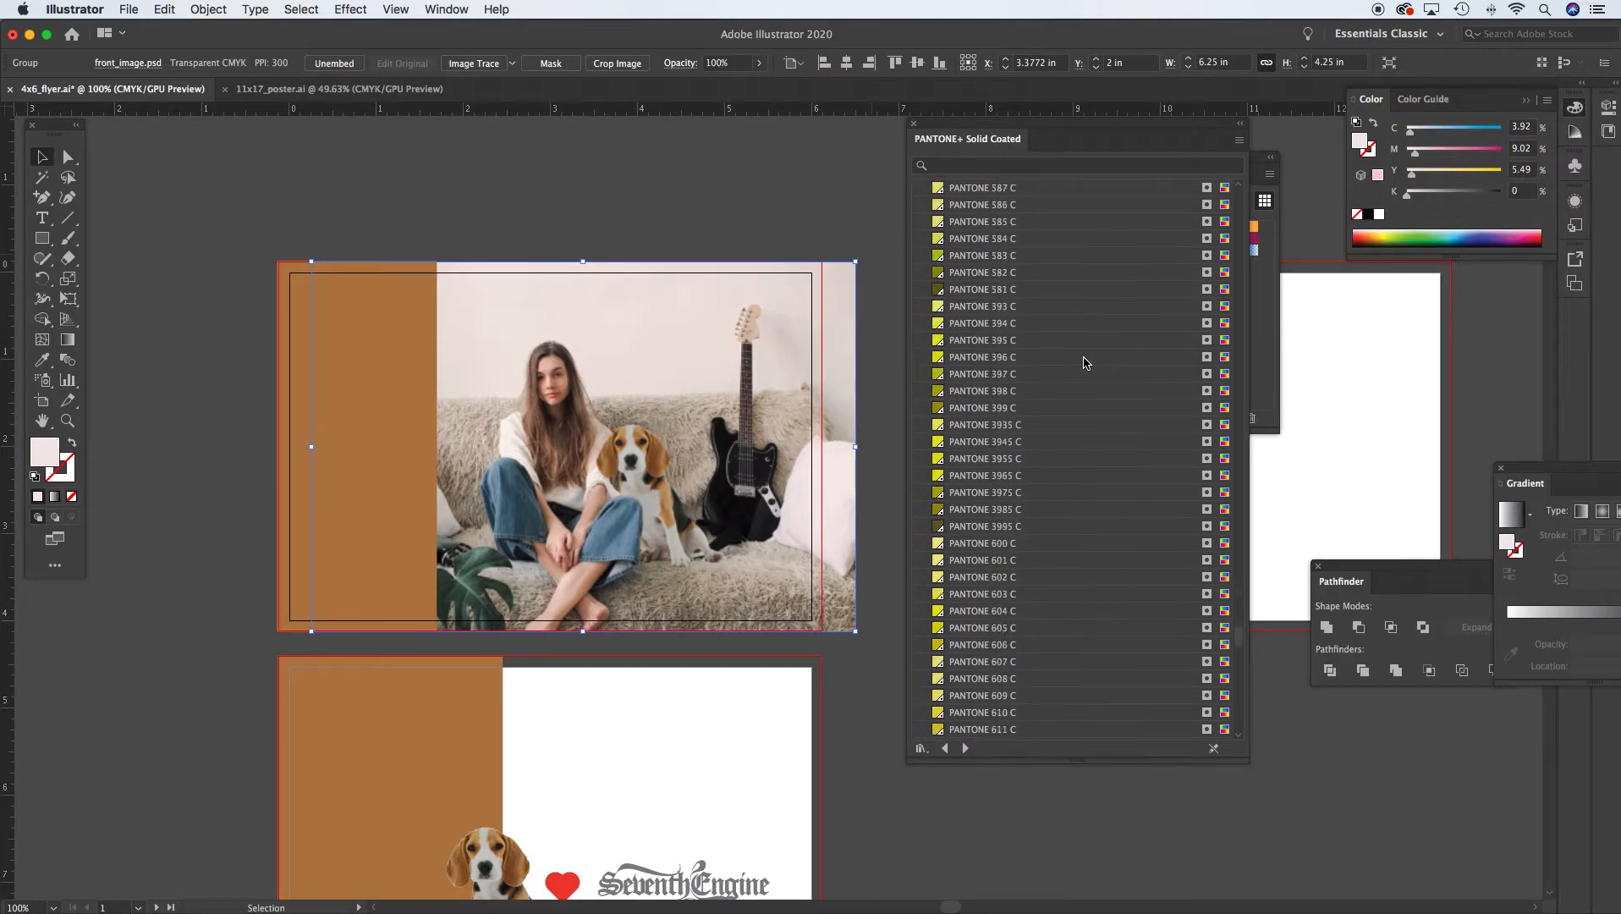
pyautogui.scroll(20, 1085, 366)
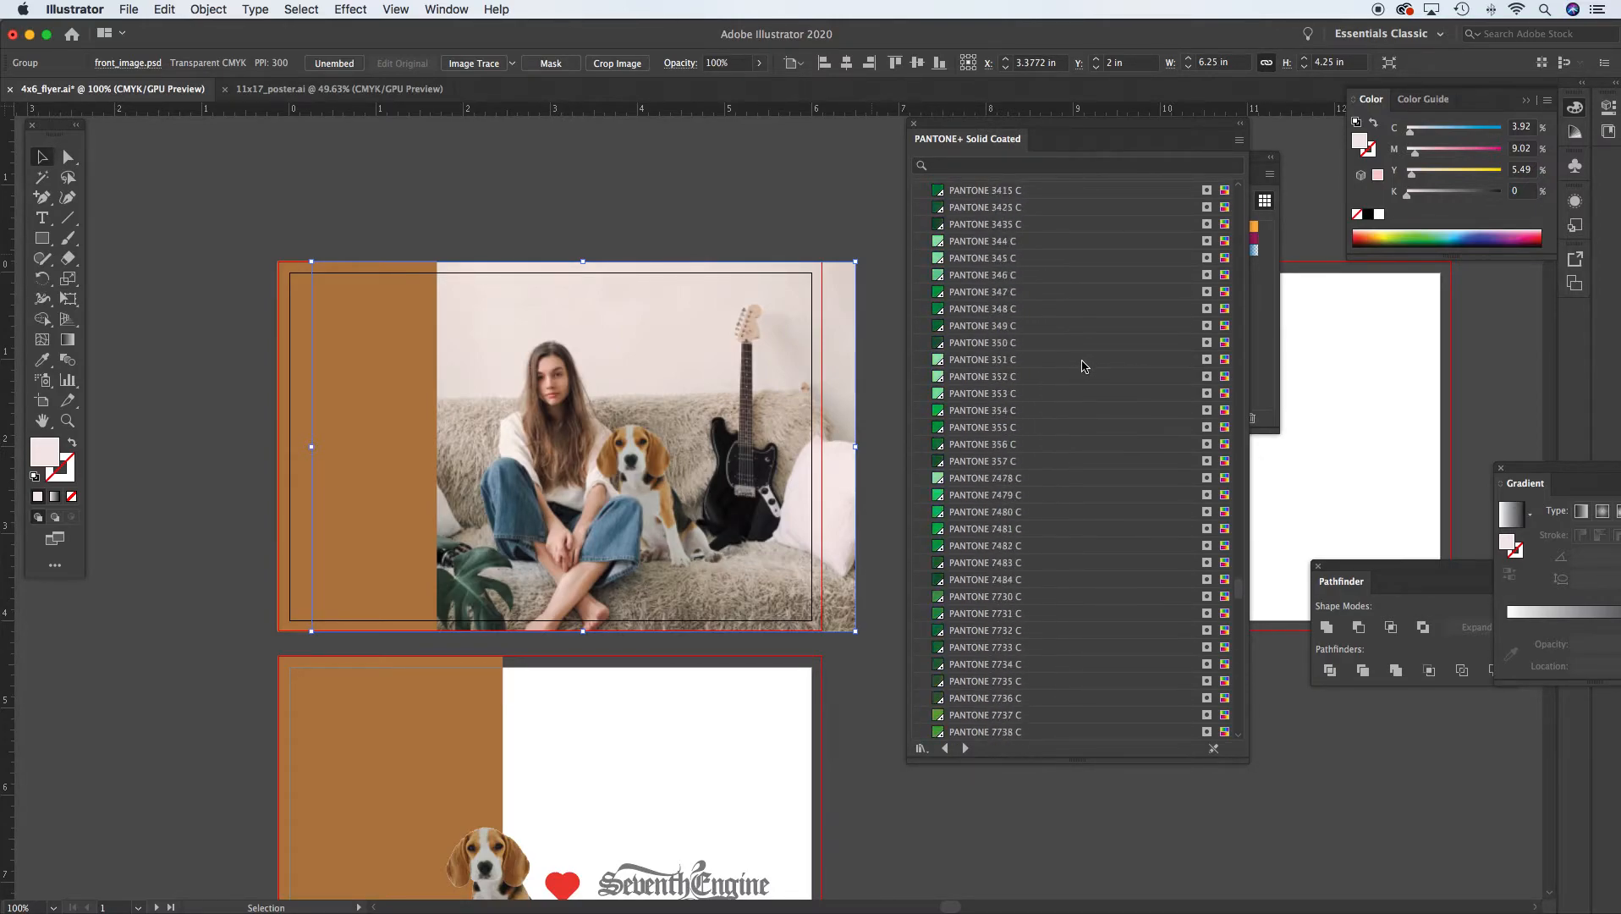
pyautogui.scroll(10, 1083, 364)
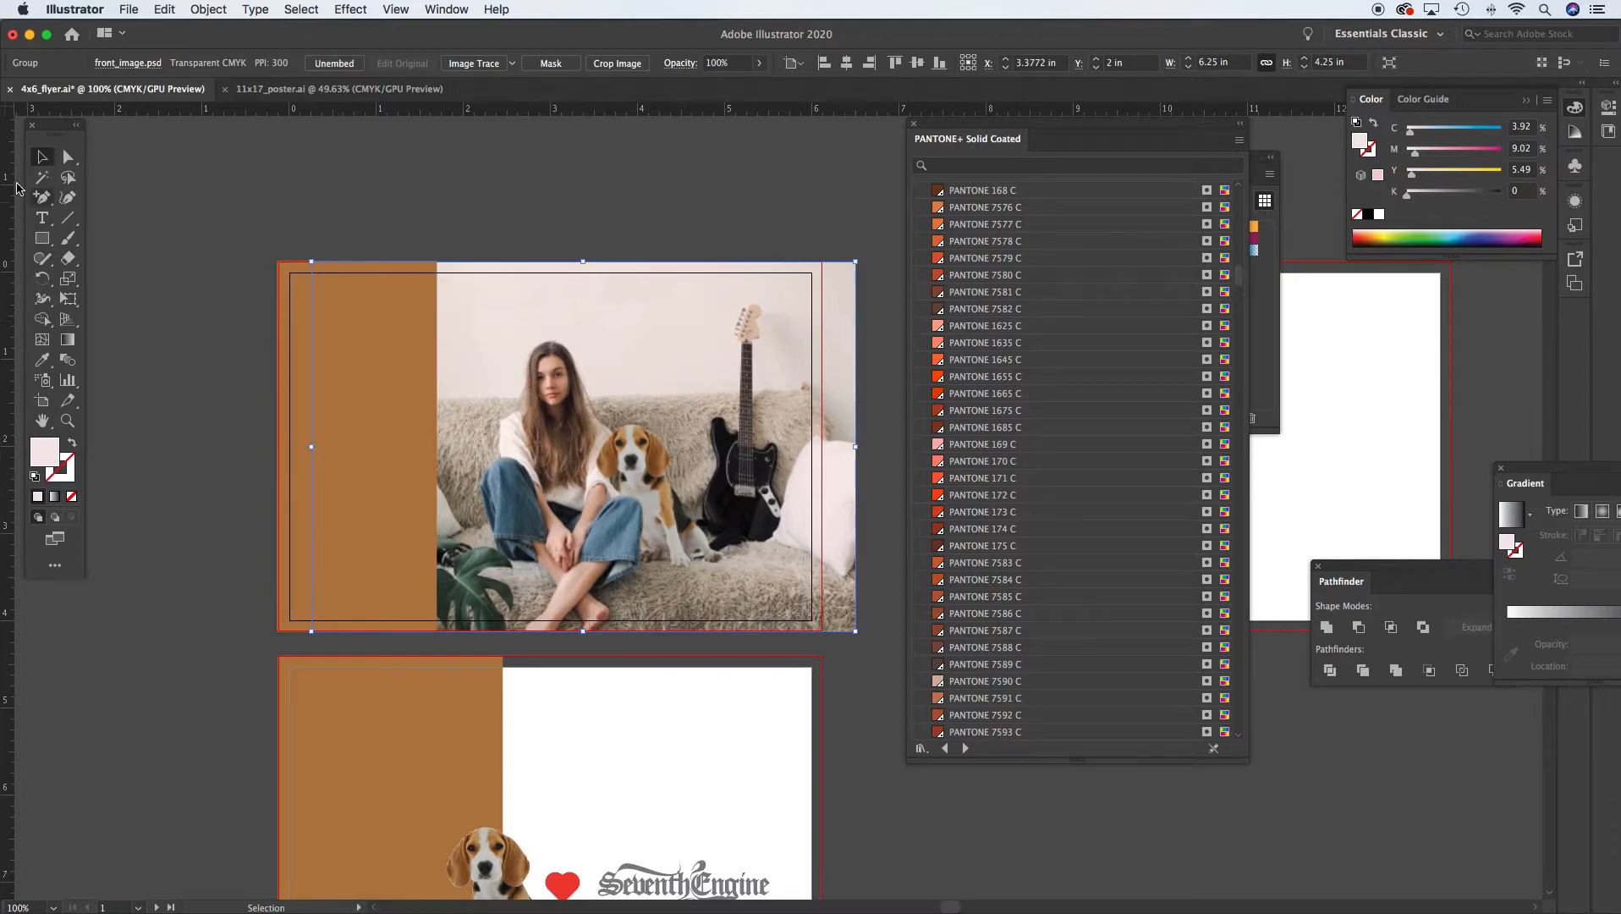
pyautogui.click(867, 389)
pyautogui.click(799, 374)
pyautogui.click(296, 302)
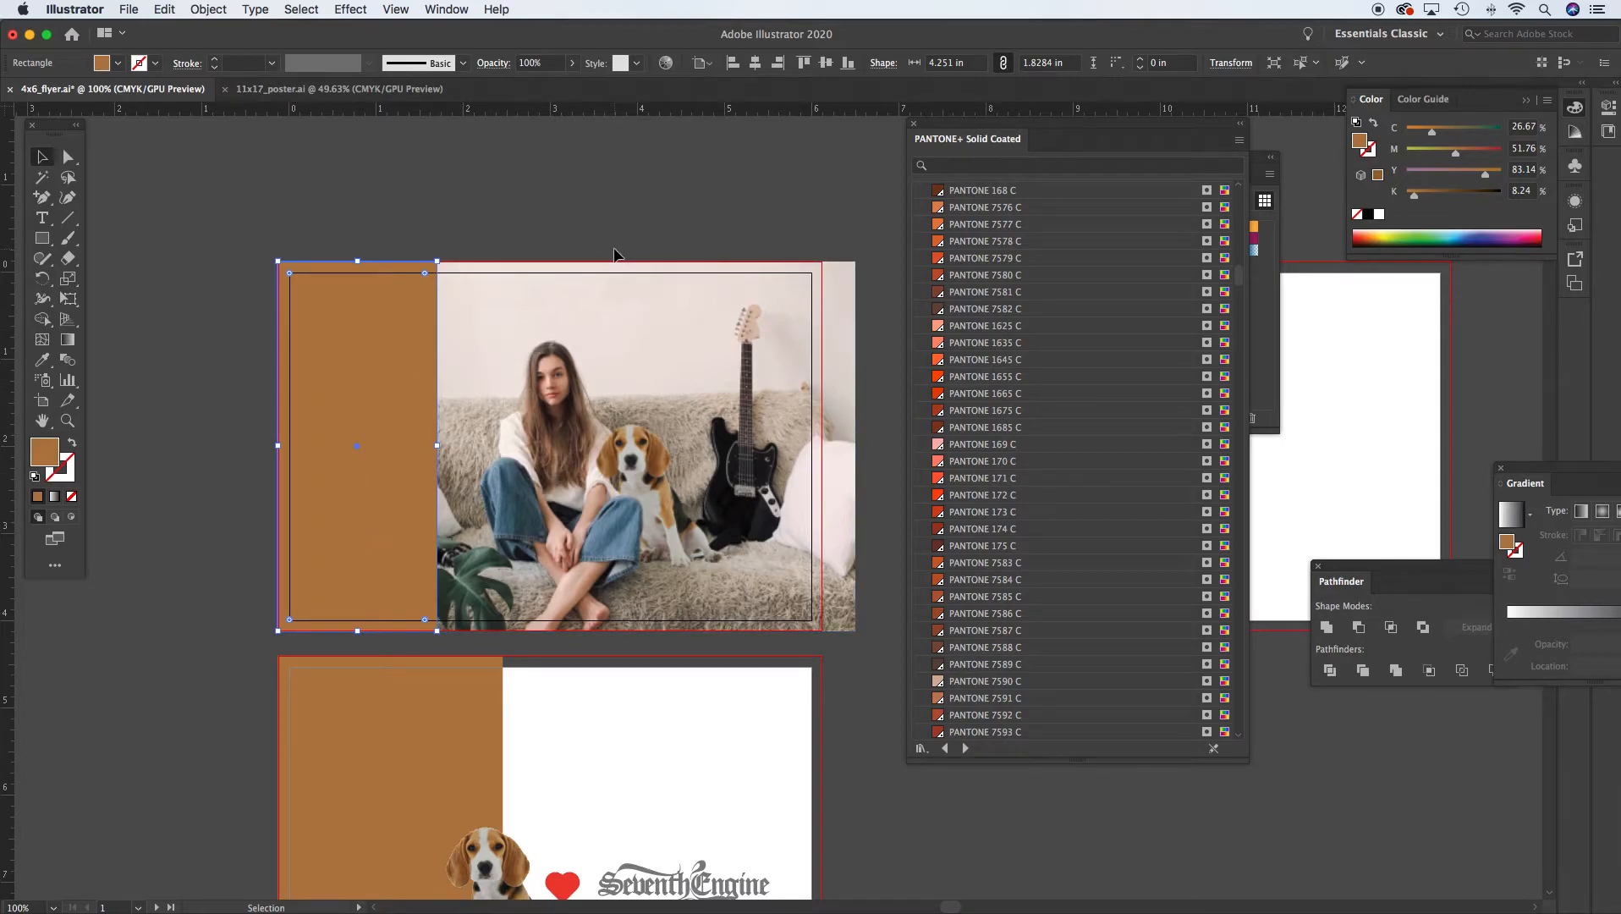
pyautogui.click(627, 210)
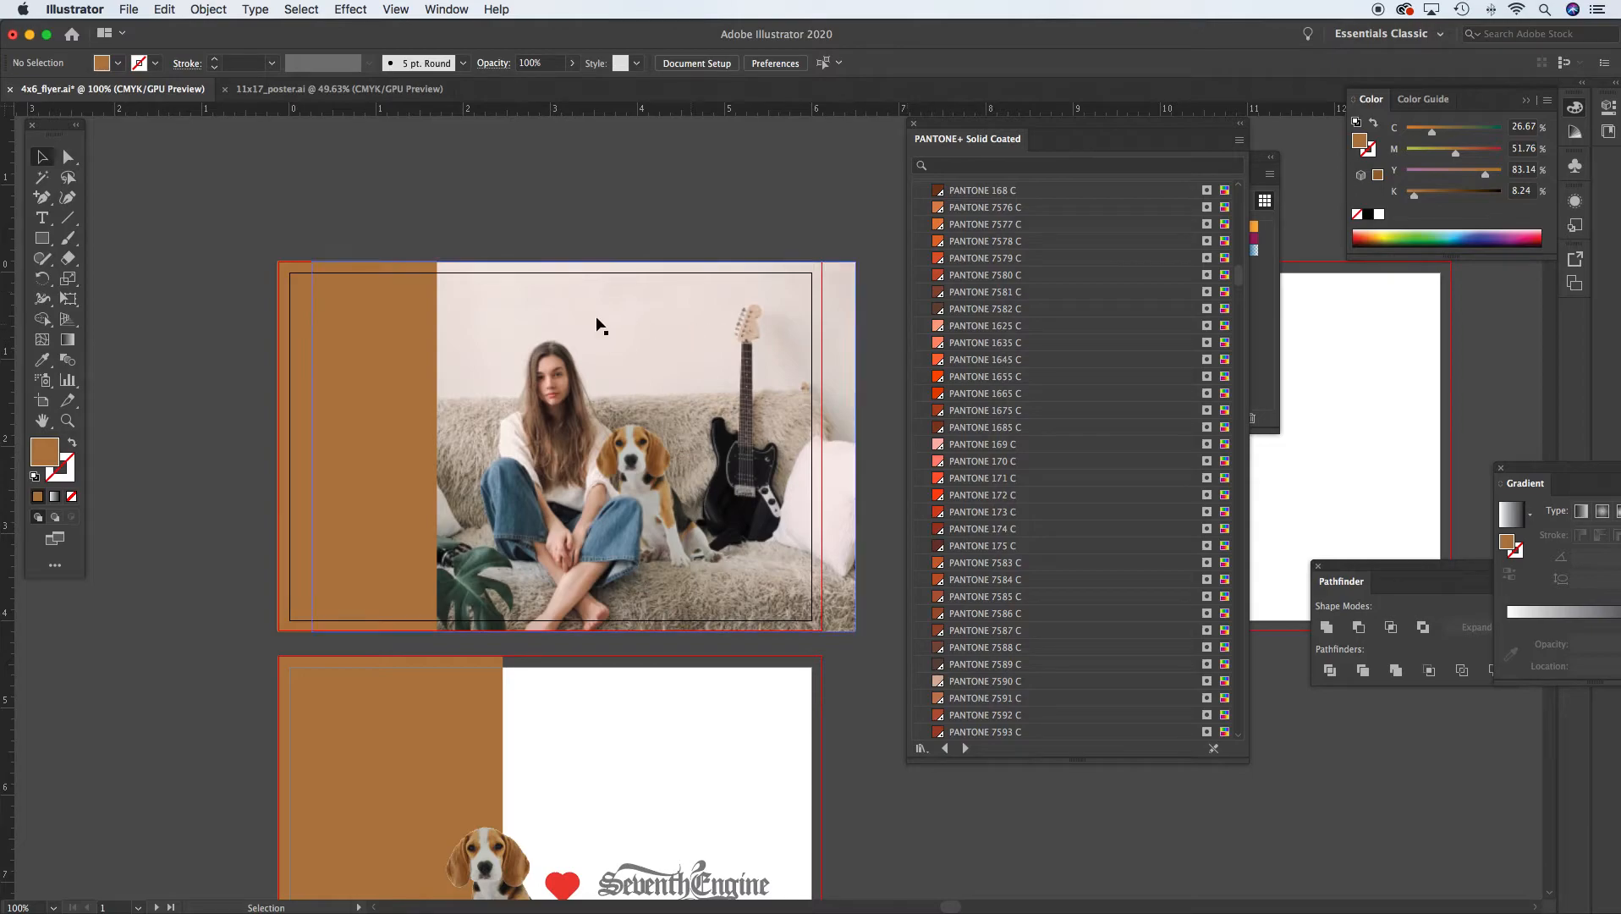
# Try filling the brown vertical bar beside the photo with the PANTONE 172 C spot color
pyautogui.click(379, 306)
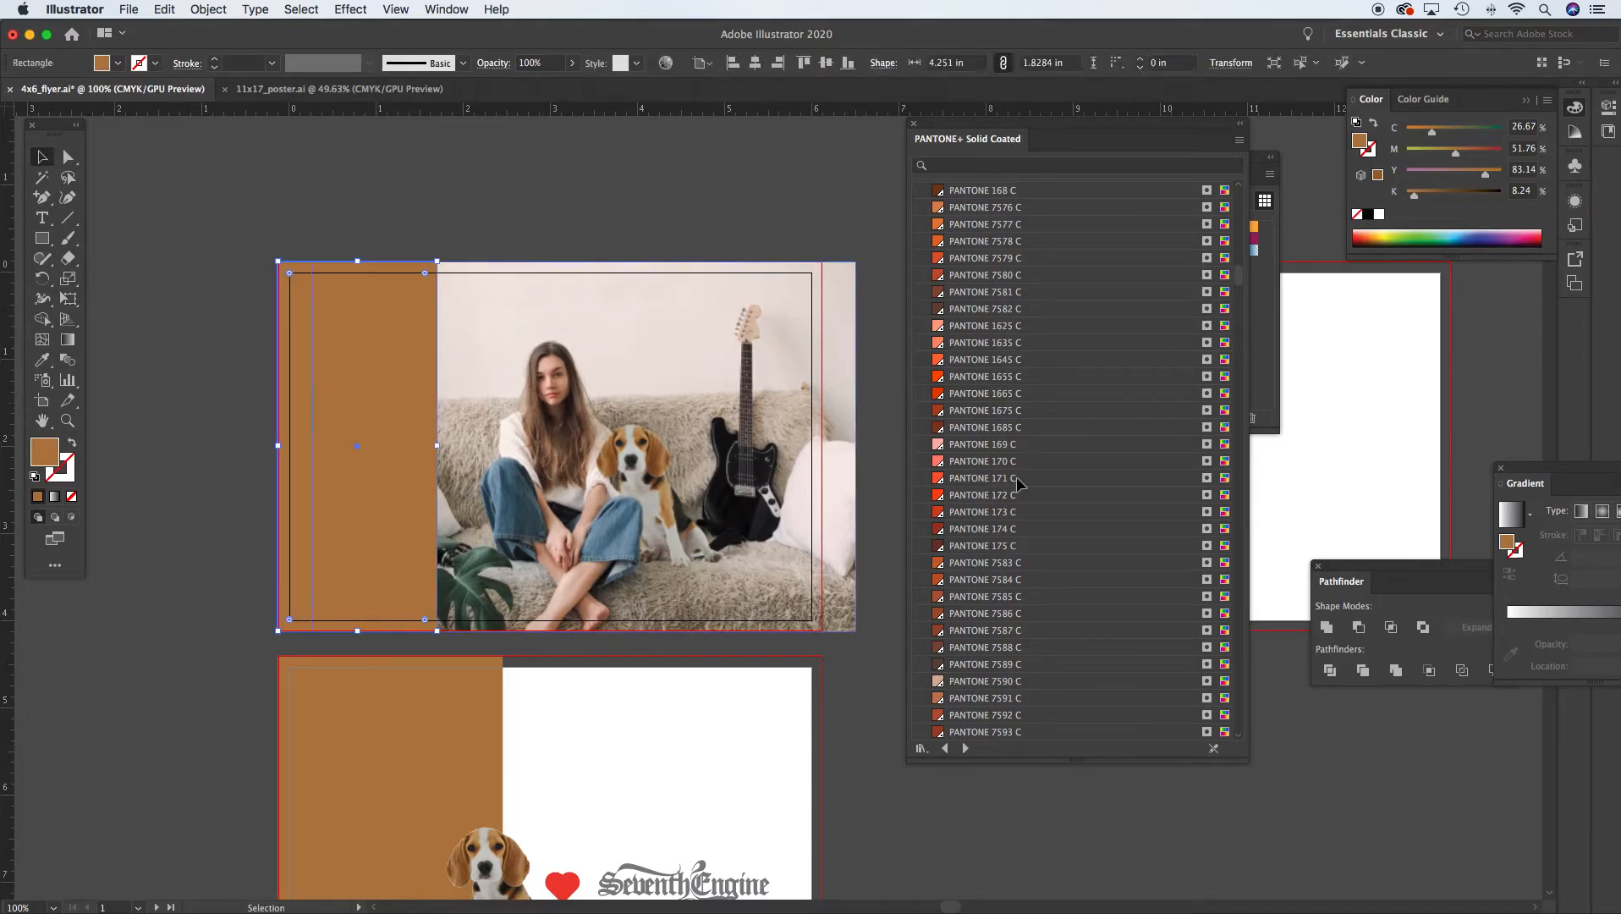
pyautogui.click(965, 496)
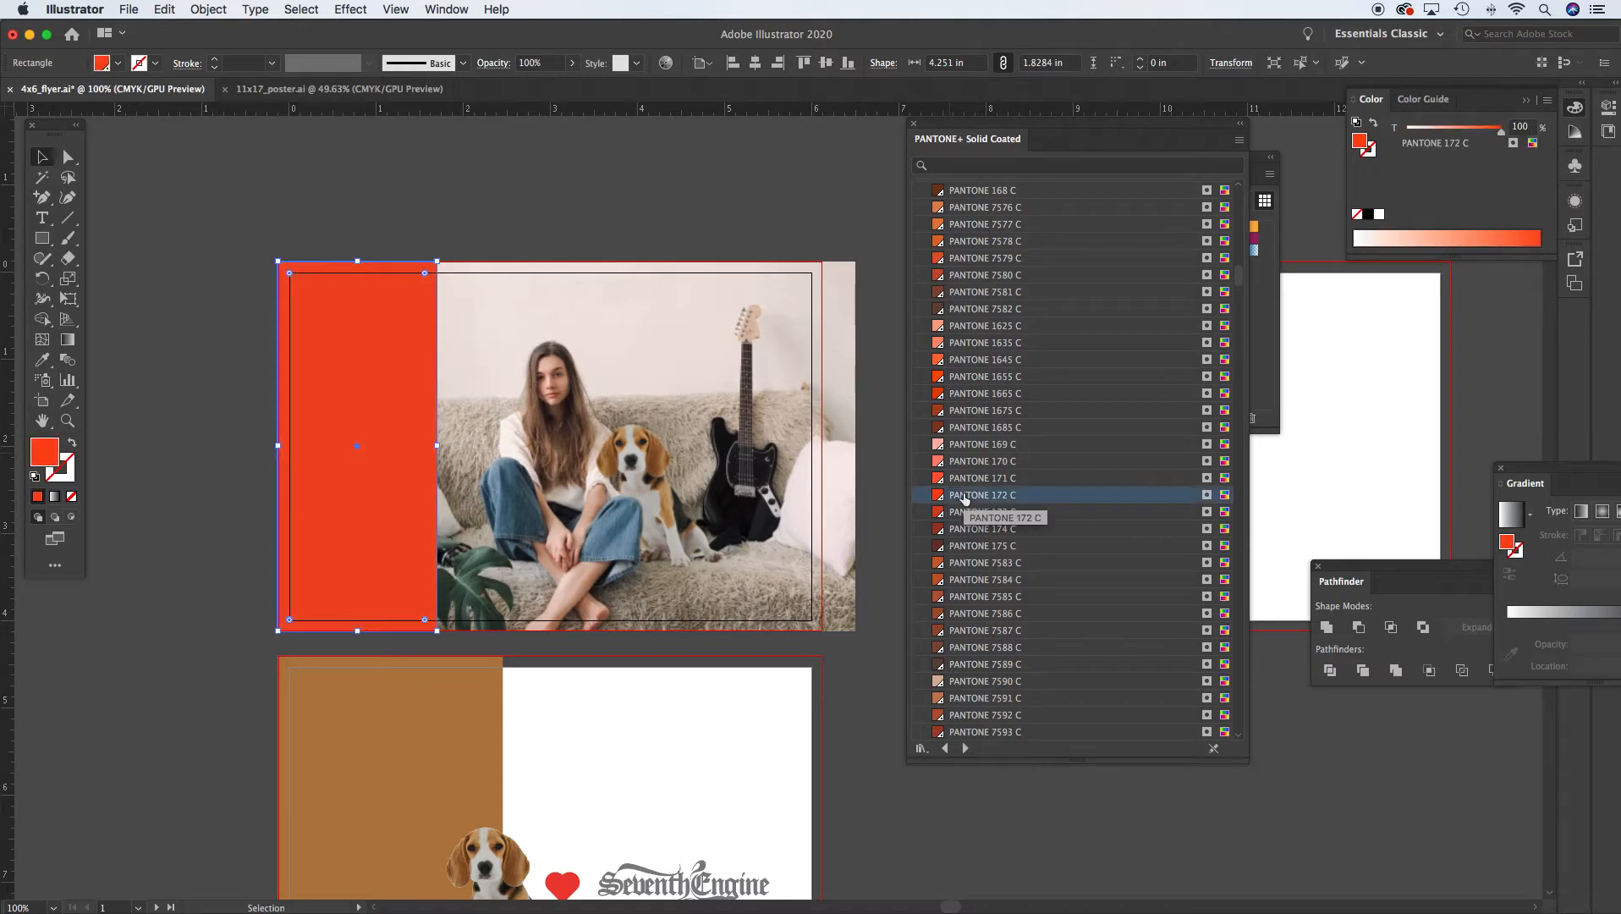
pyautogui.click(676, 200)
pyautogui.click(404, 326)
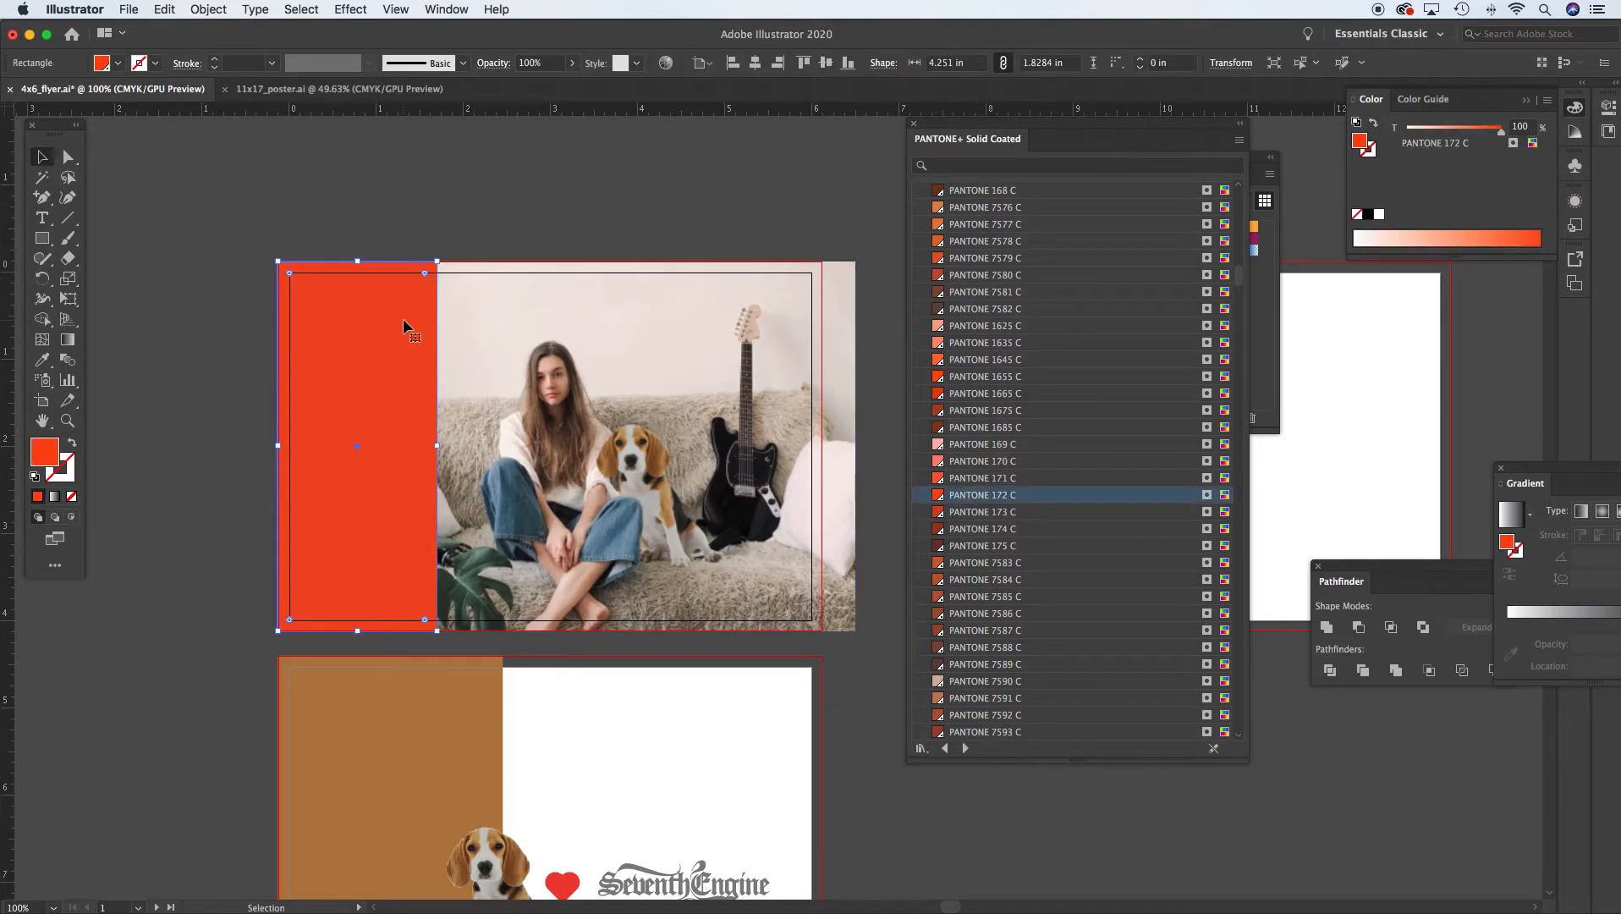
pyautogui.click(558, 230)
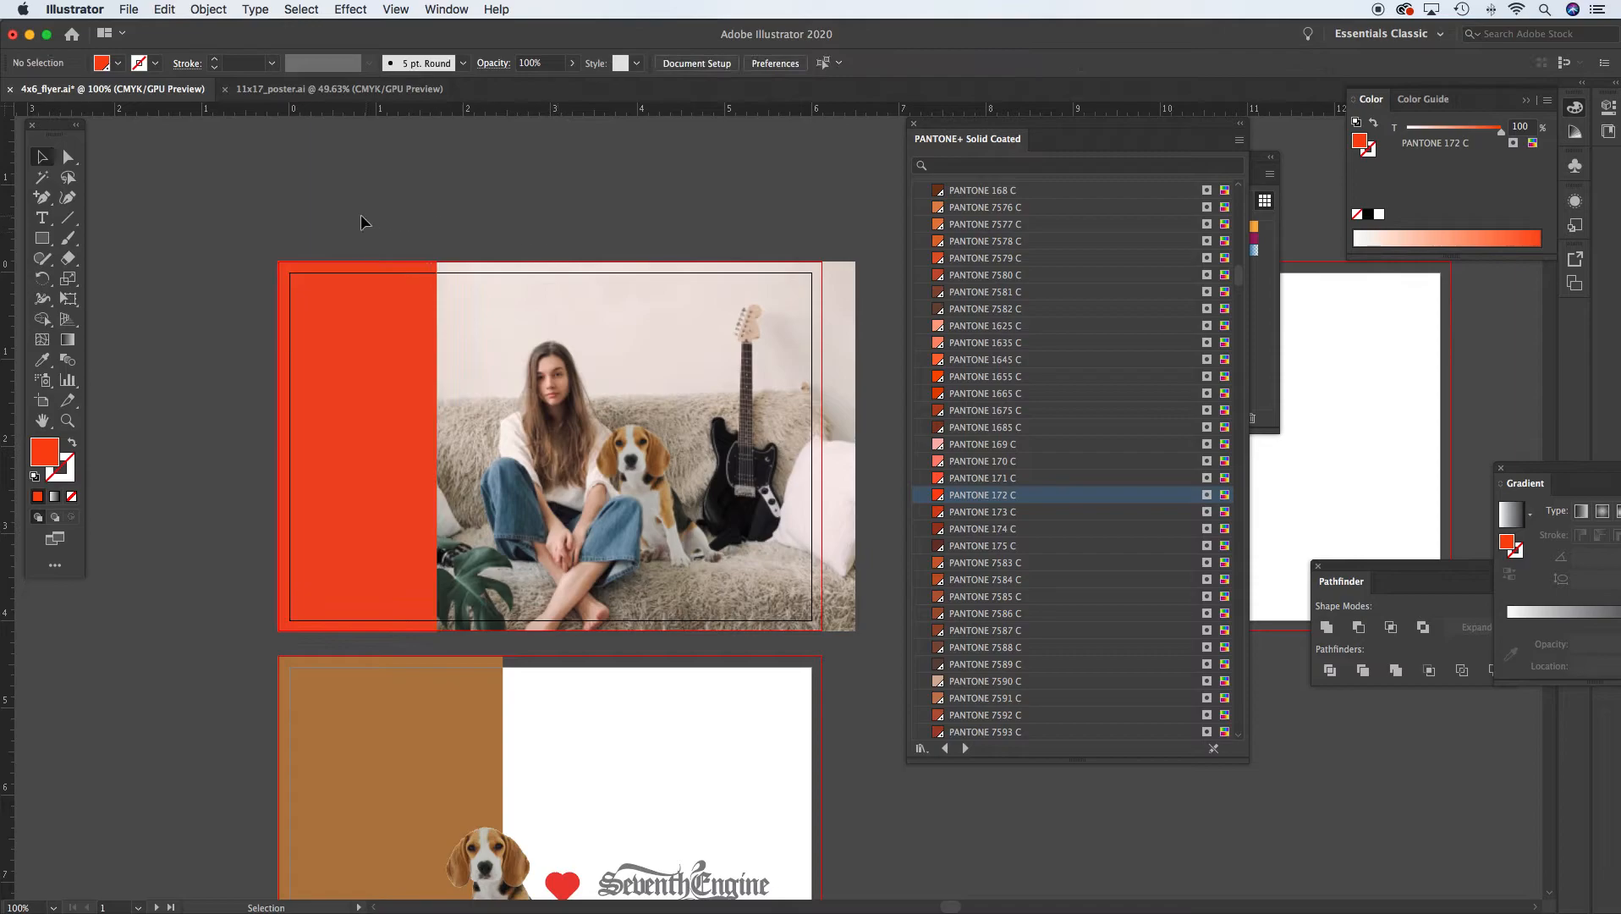
pyautogui.click(395, 379)
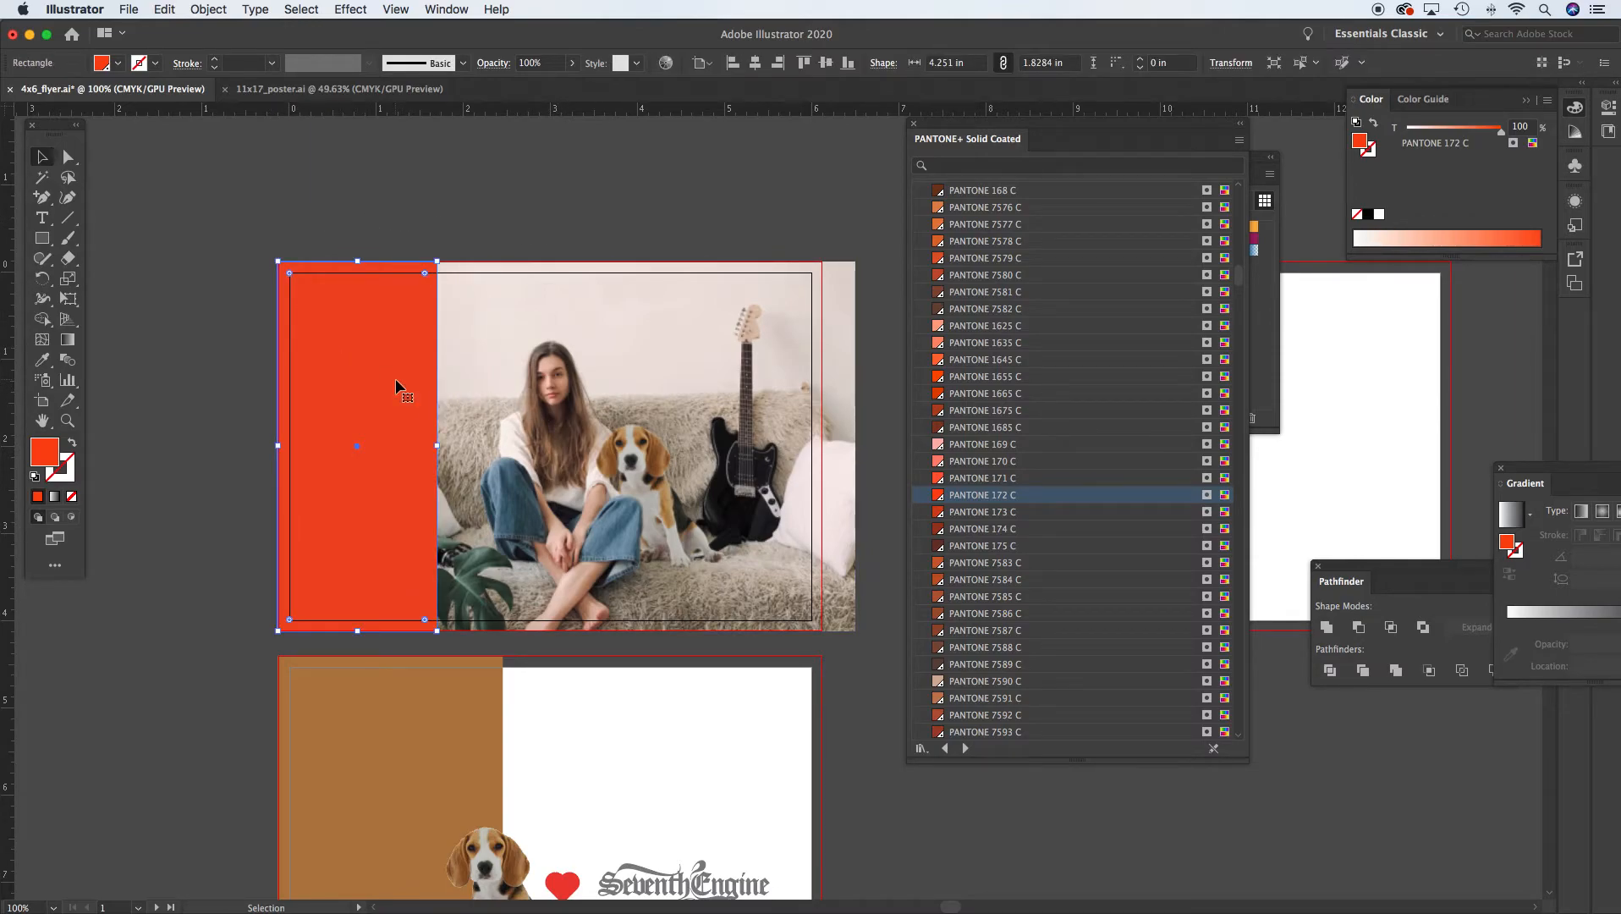
pyautogui.click(469, 230)
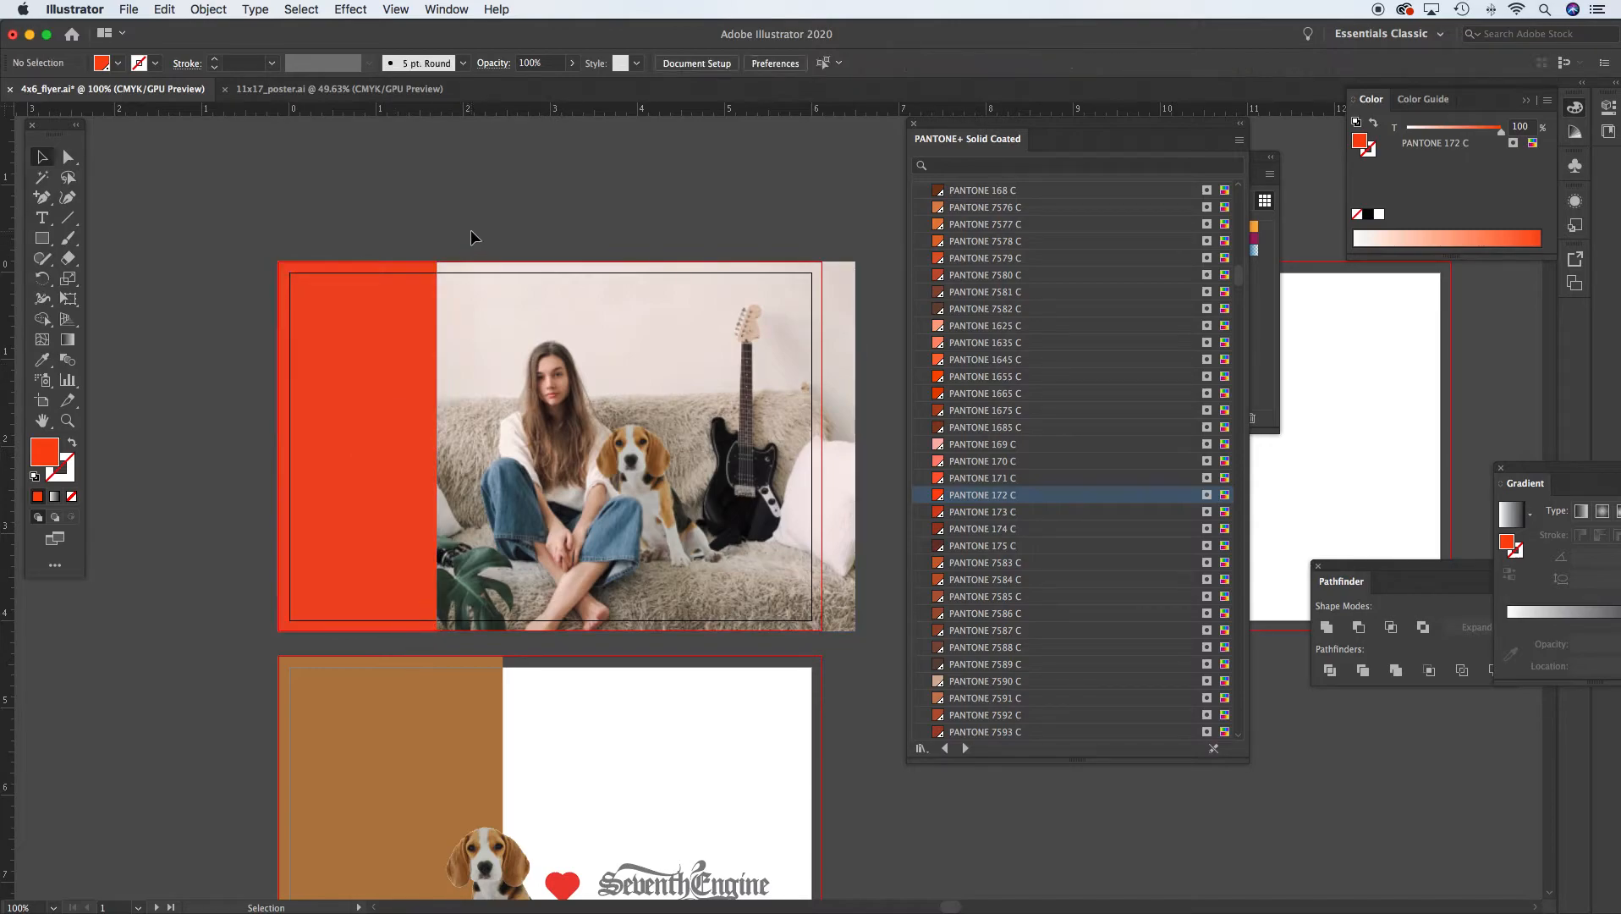
# Undo the PANTONE 172 C fill on the vertical bar and deselect it
pyautogui.press('super+z')
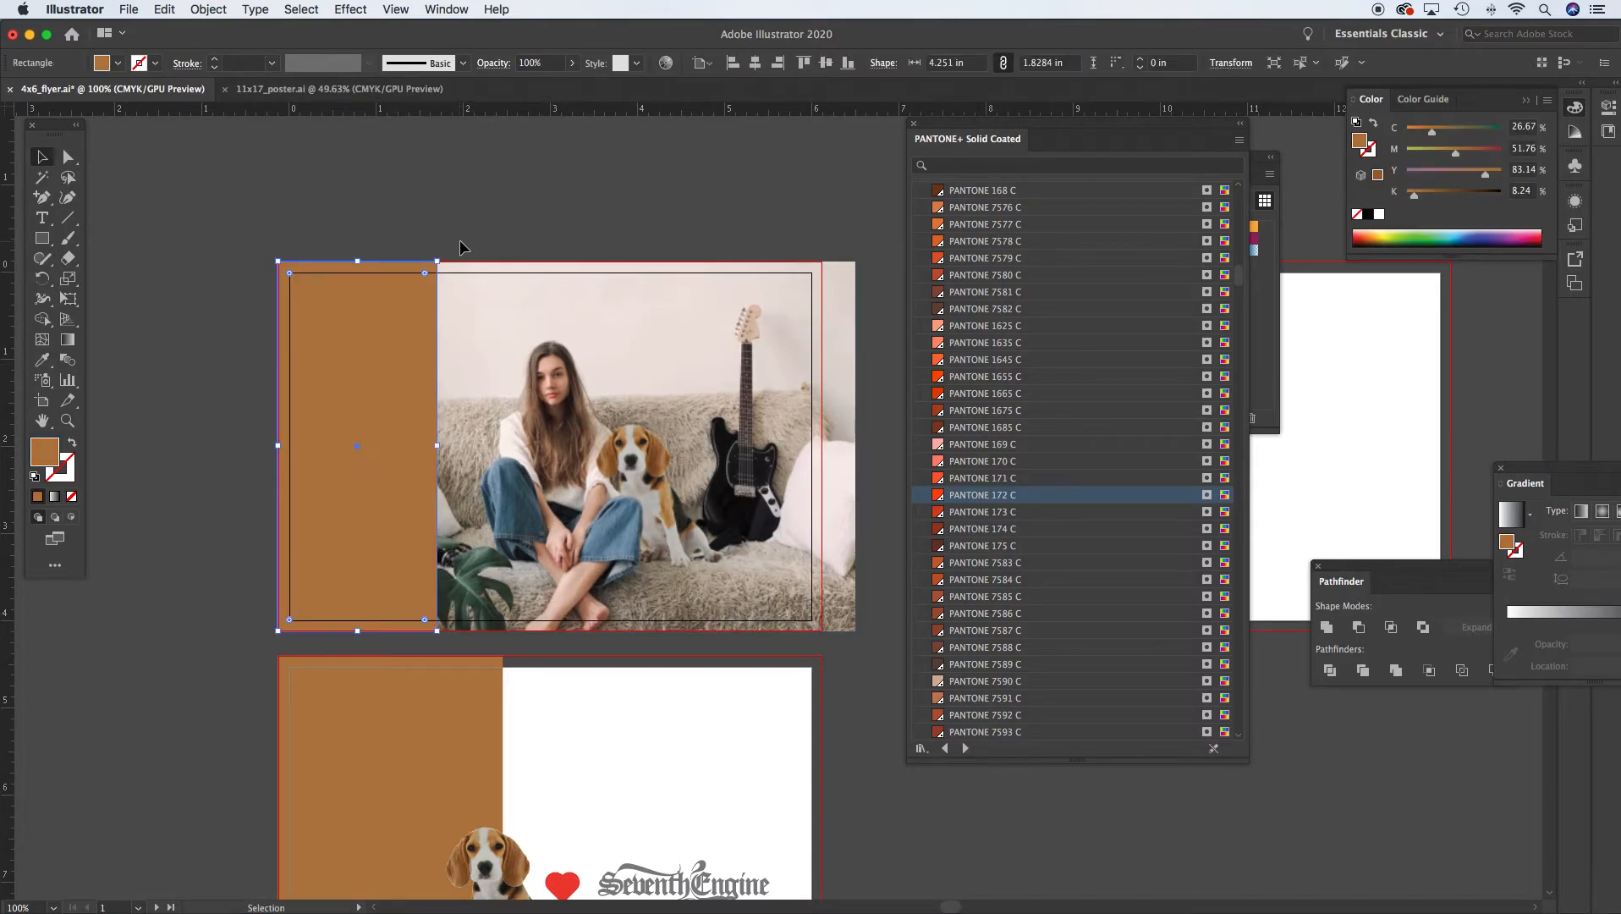
pyautogui.click(467, 230)
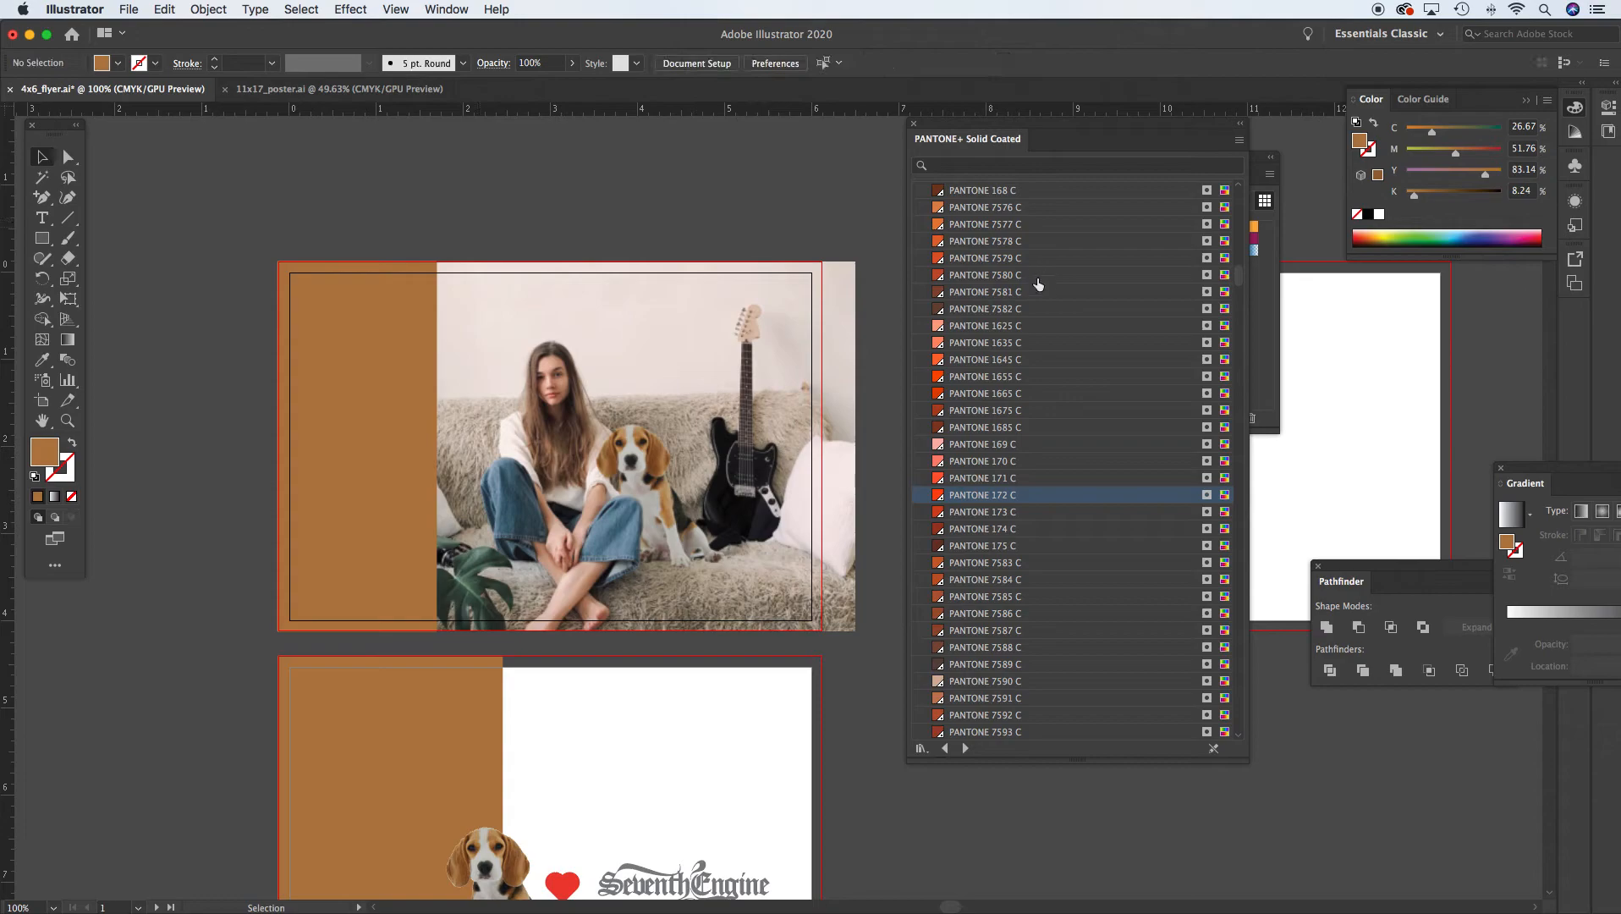
pyautogui.moveTo(1239, 279); pyautogui.dragTo(1239, 219)
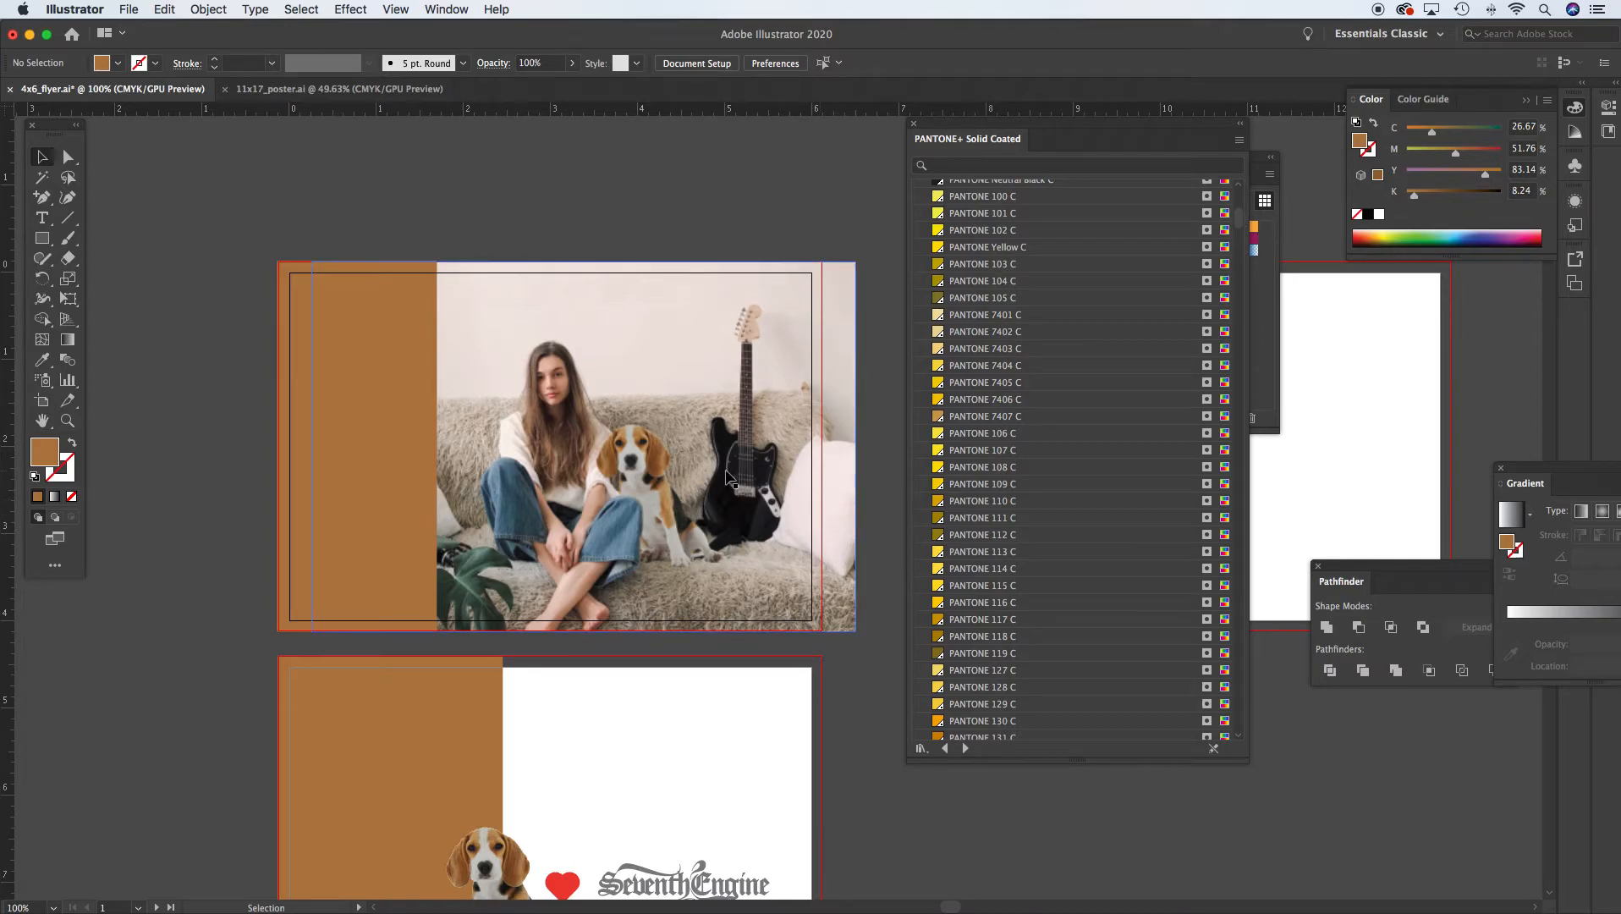
pyautogui.click(42, 364)
pyautogui.click(42, 157)
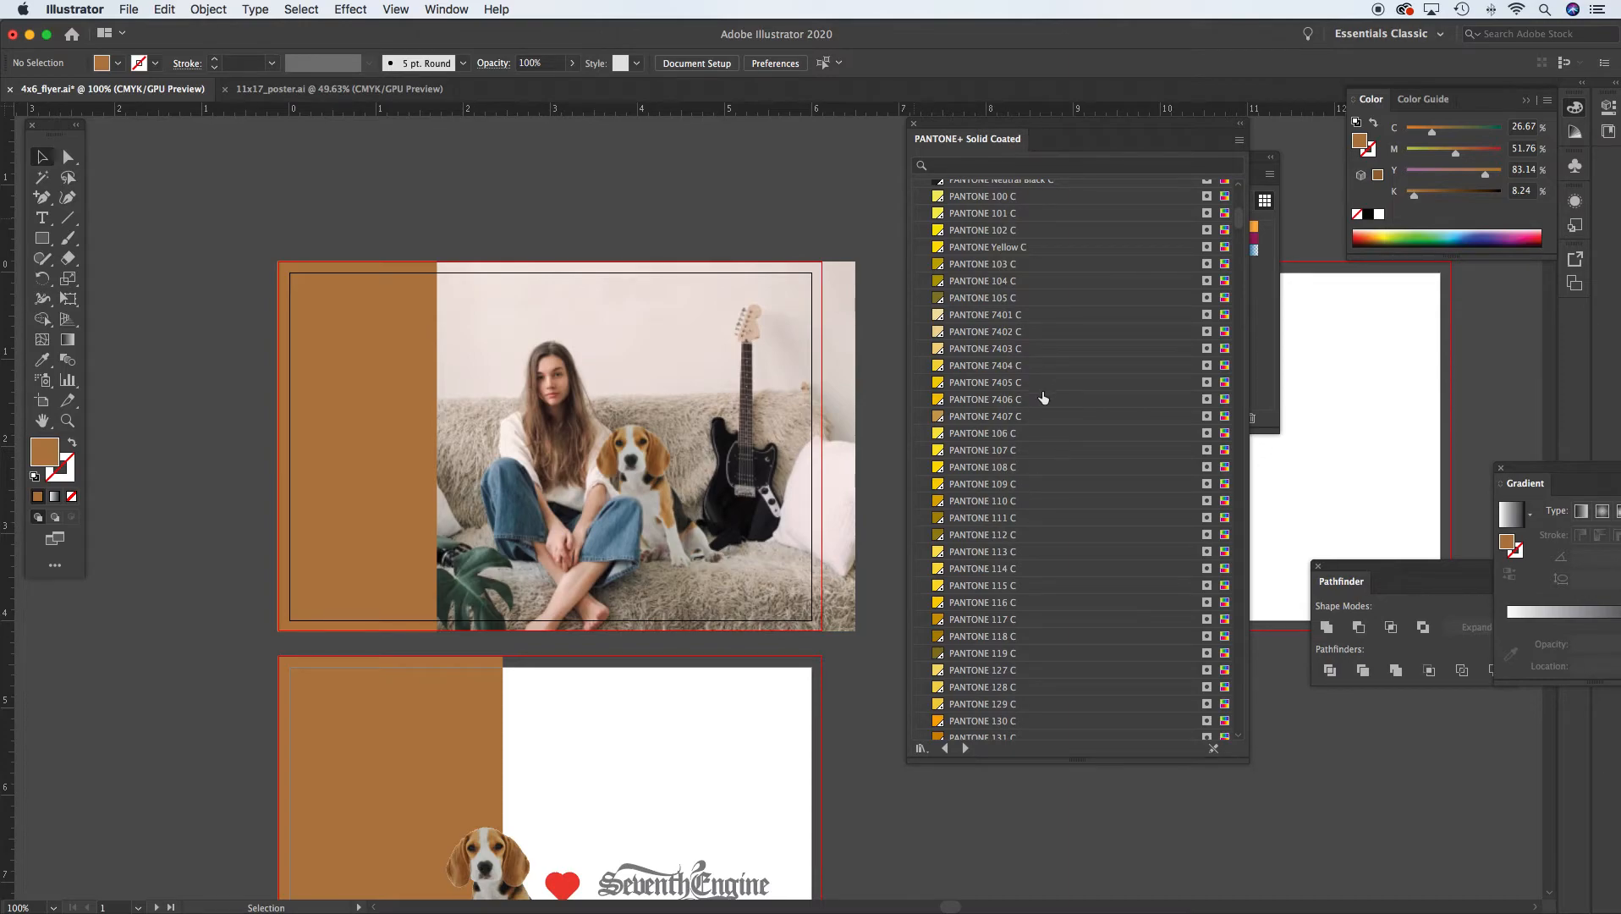
pyautogui.moveTo(1048, 130); pyautogui.dragTo(1013, 147)
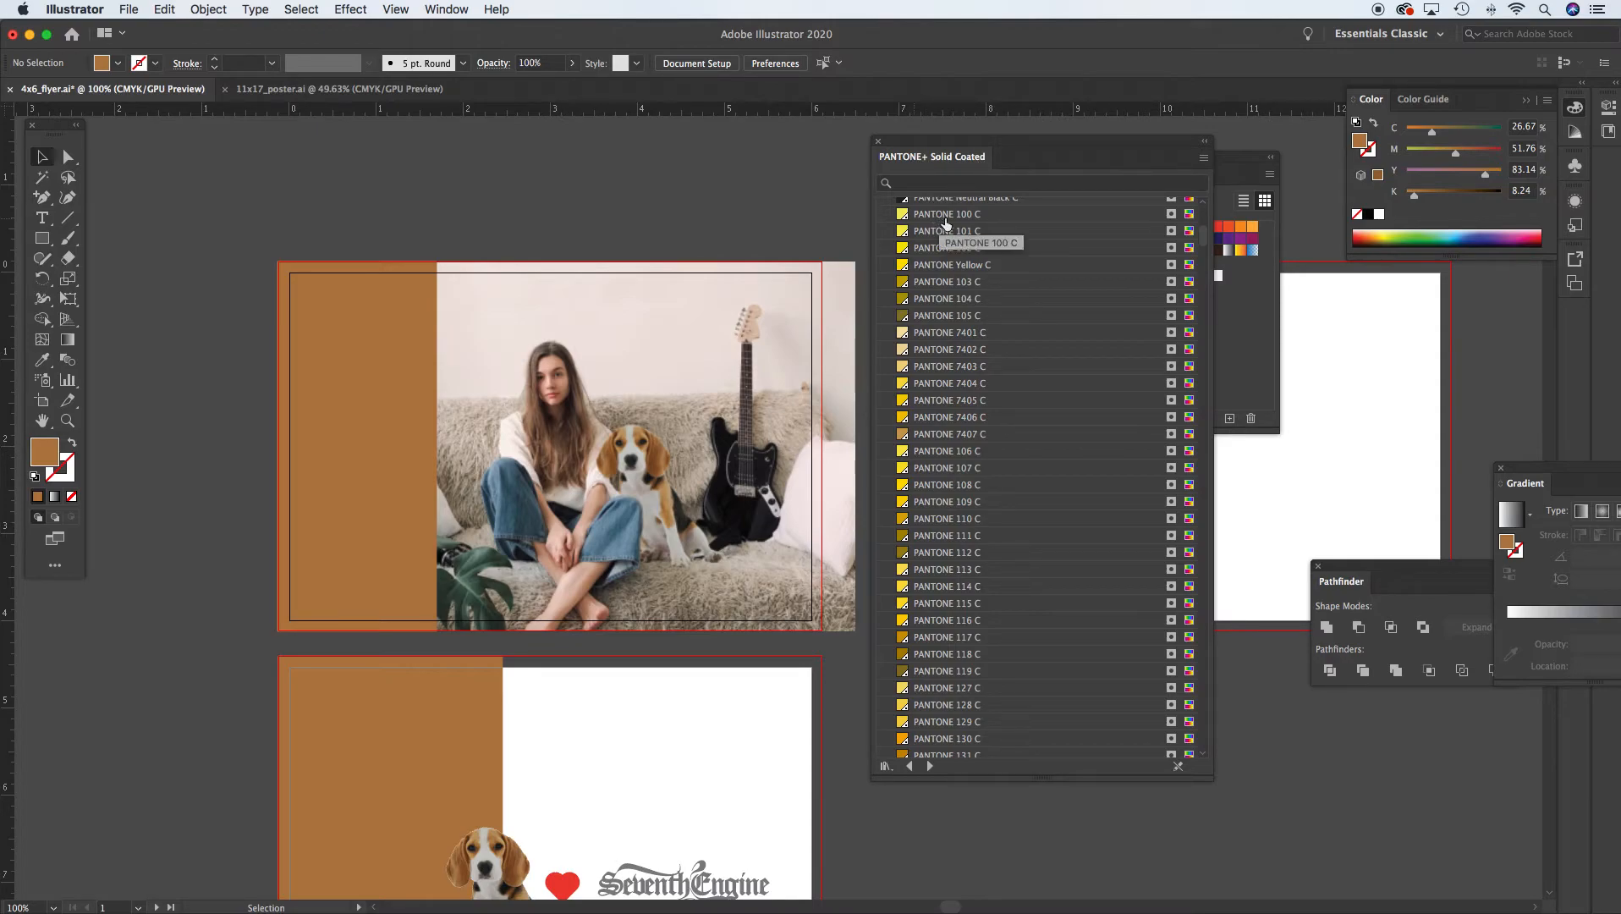
pyautogui.click(448, 9)
pyautogui.moveTo(643, 835)
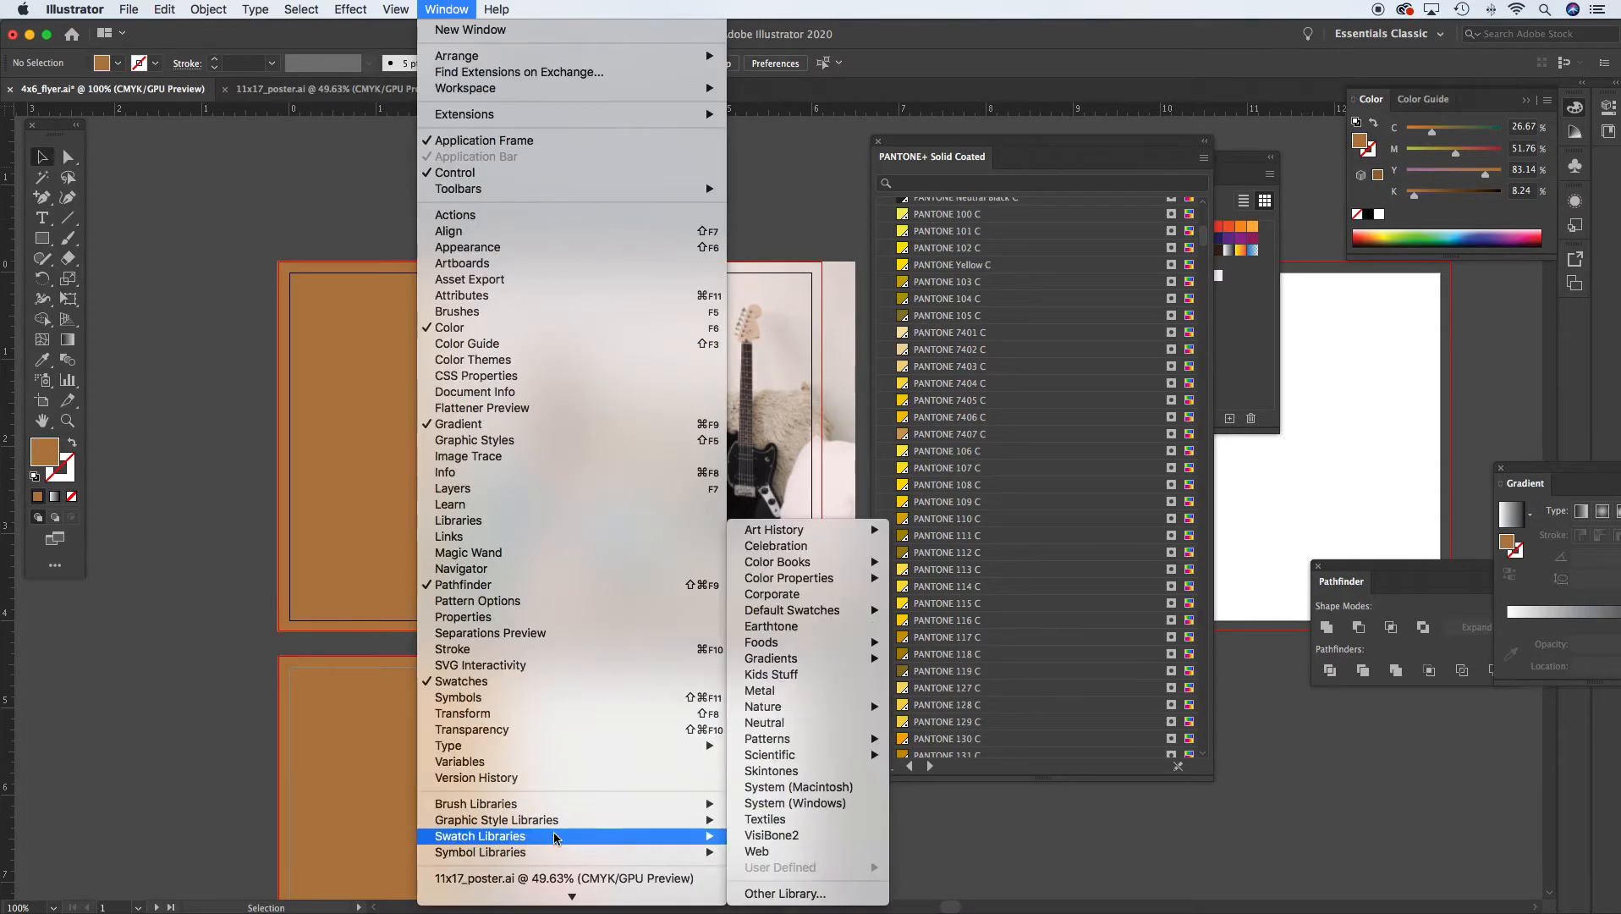
pyautogui.moveTo(799, 562)
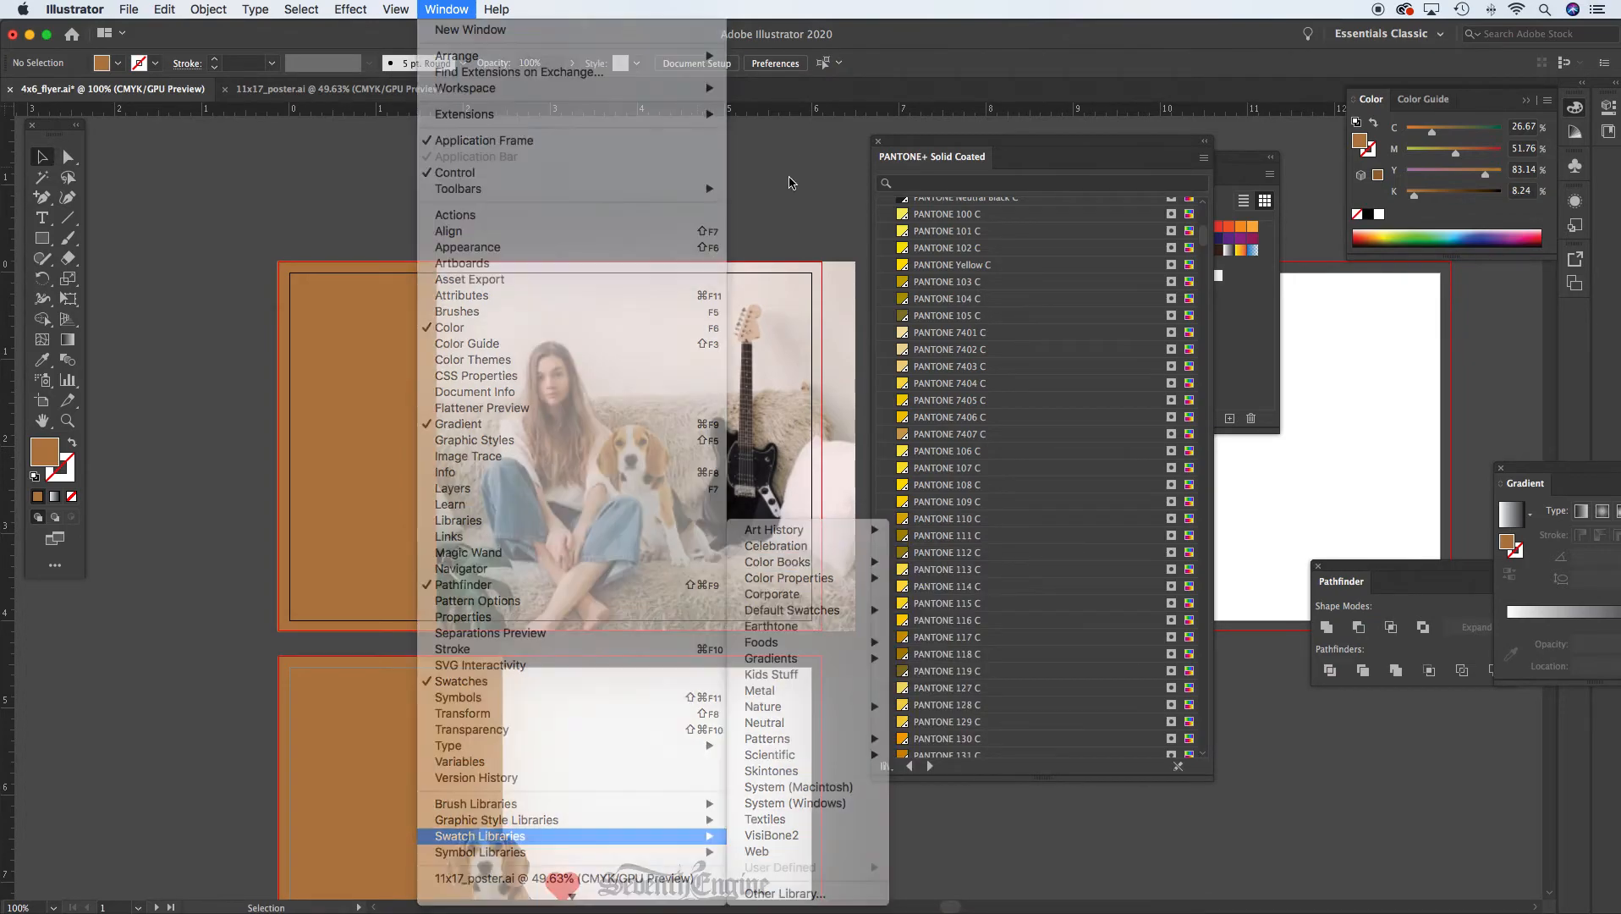
# Move the PANTONE+ Solid Coated library and the document swatches apart beside the artwork, and select the brown bar next to the photo
pyautogui.moveTo(956, 146); pyautogui.dragTo(1377, 271)
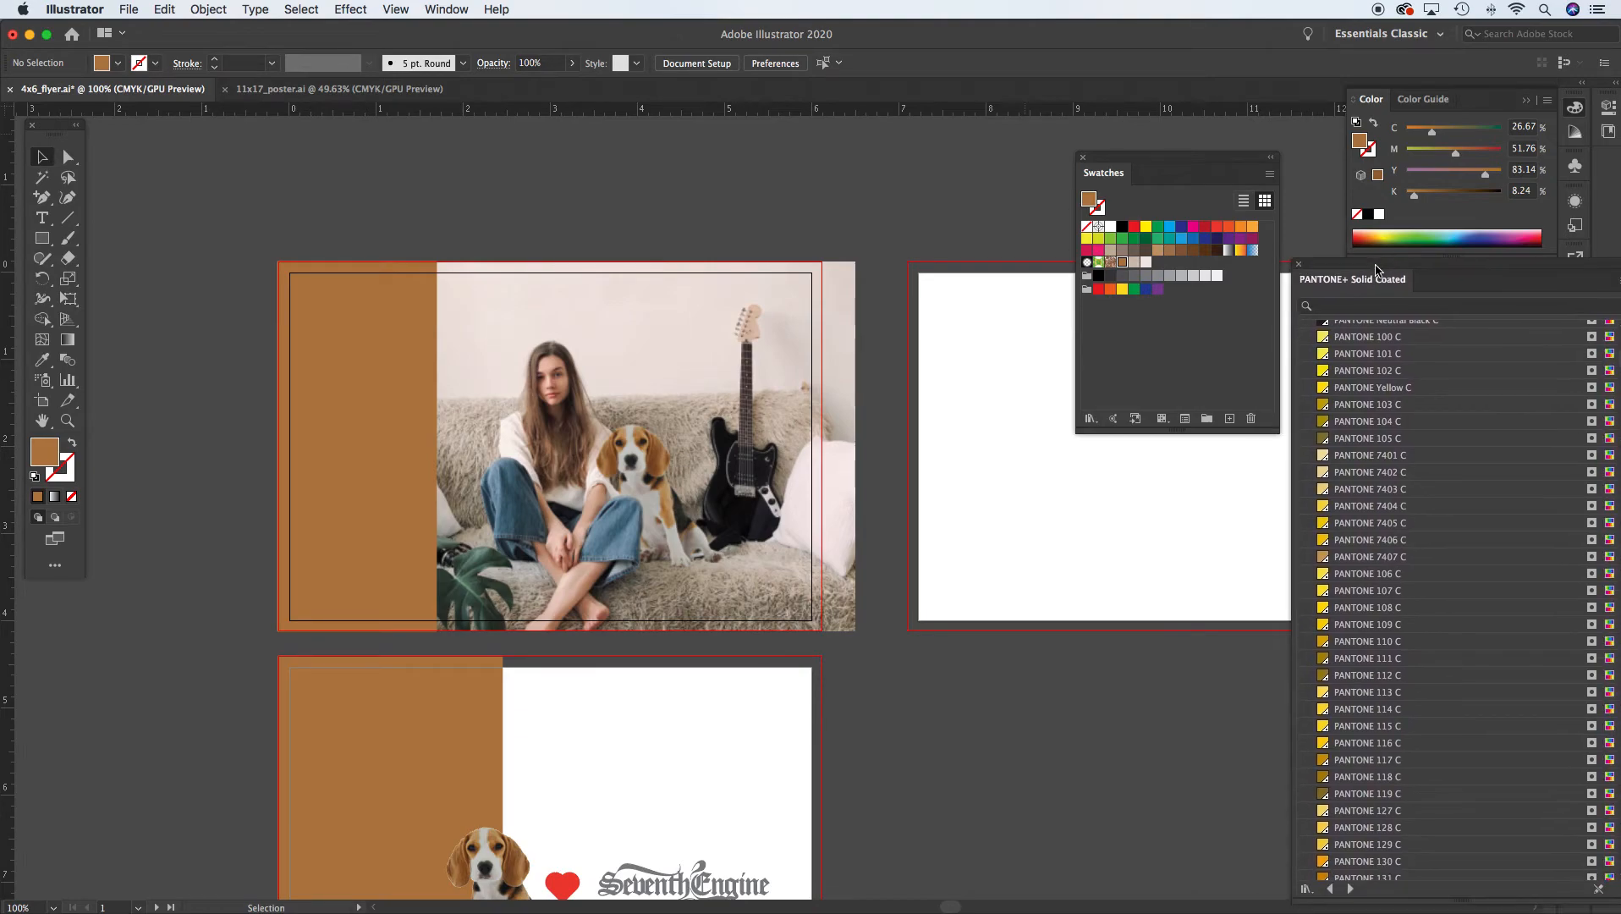
pyautogui.moveTo(1150, 161); pyautogui.dragTo(936, 164)
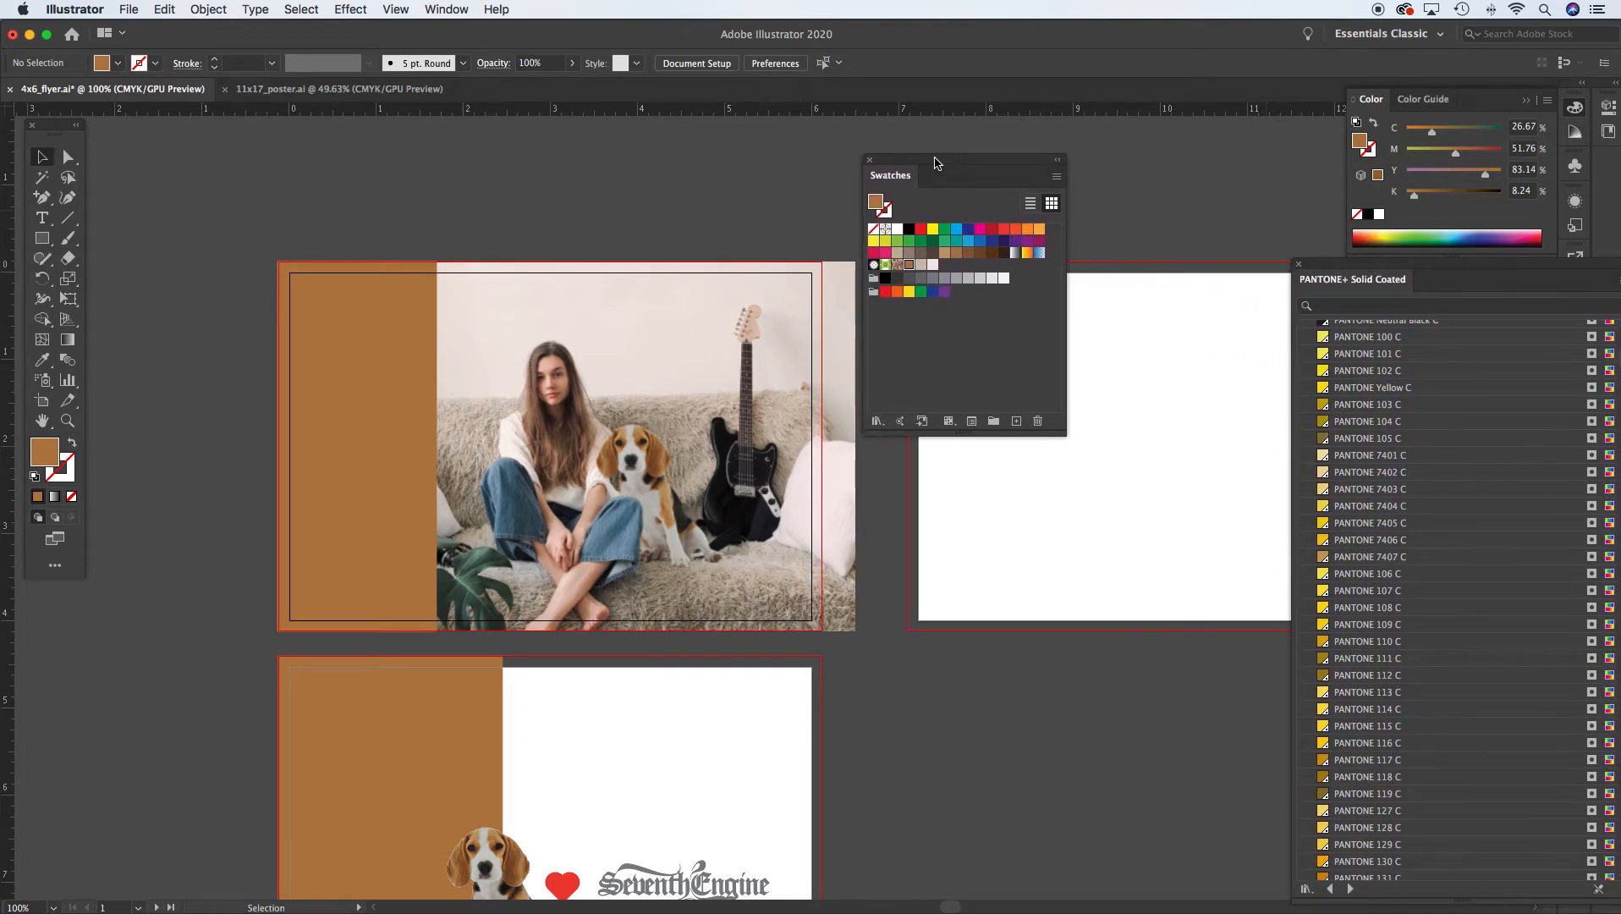
pyautogui.click(408, 306)
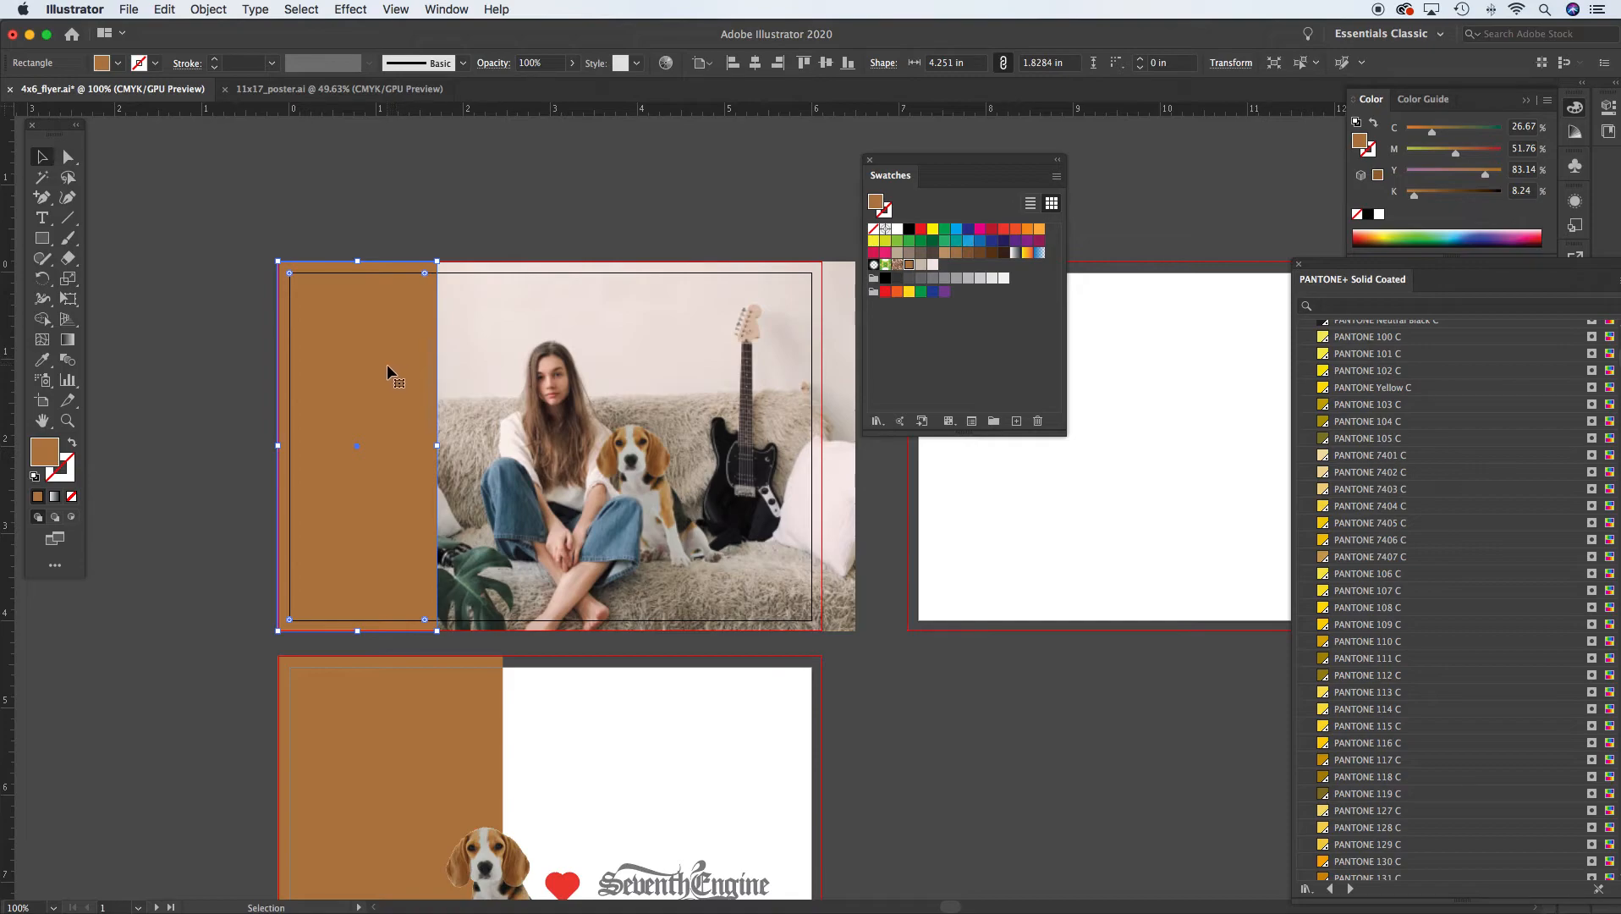
pyautogui.doubleClick(44, 454)
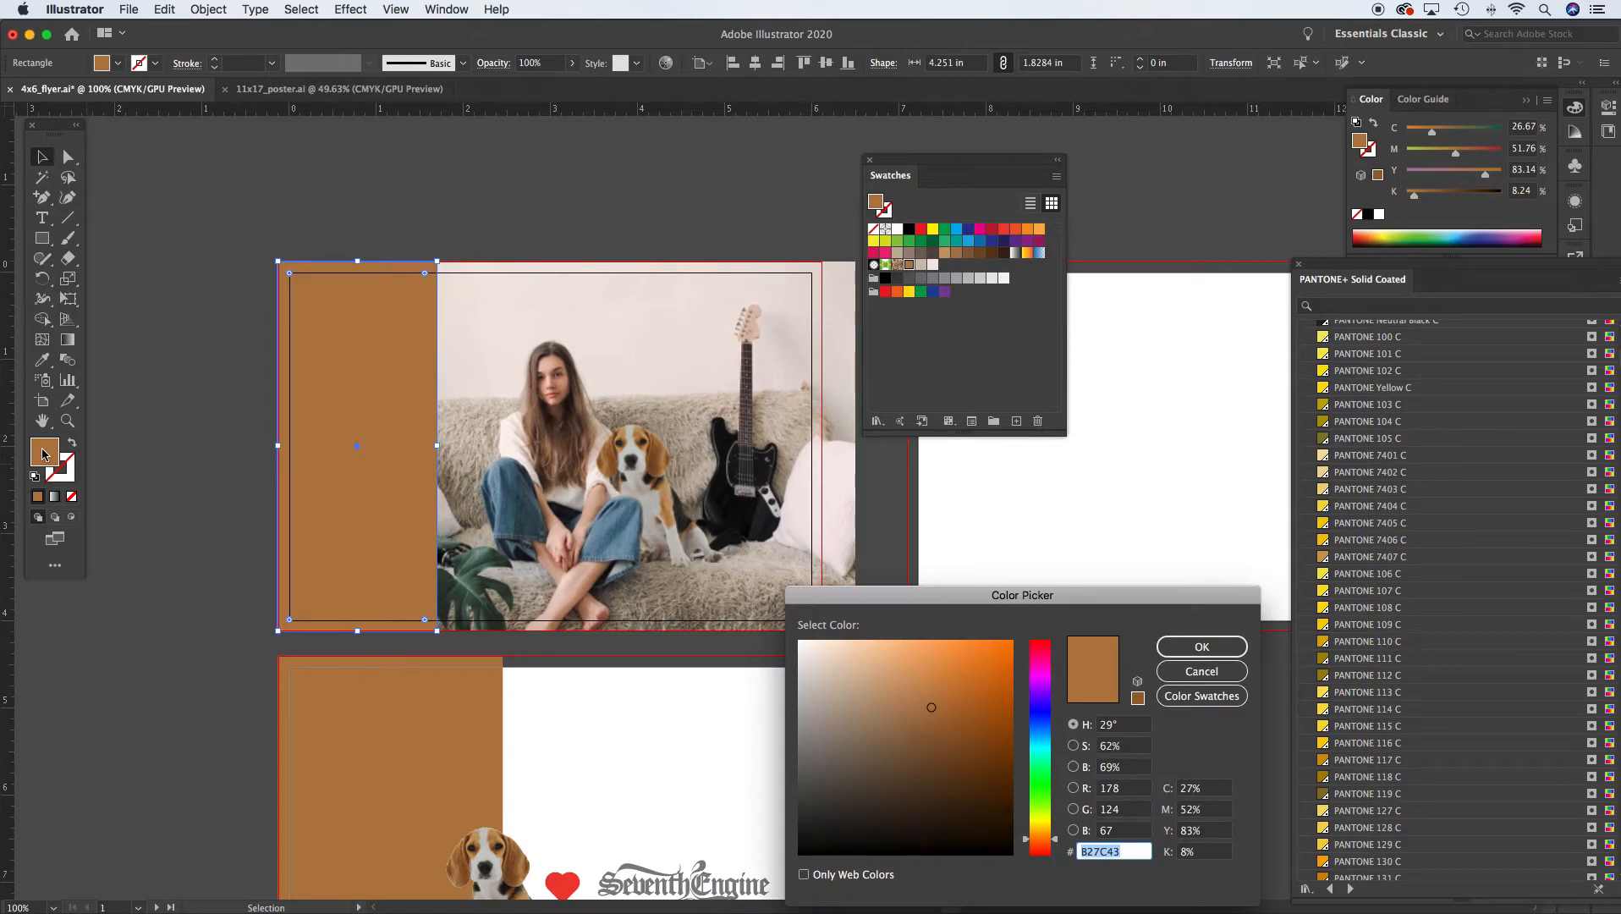
pyautogui.moveTo(871, 603); pyautogui.dragTo(949, 499)
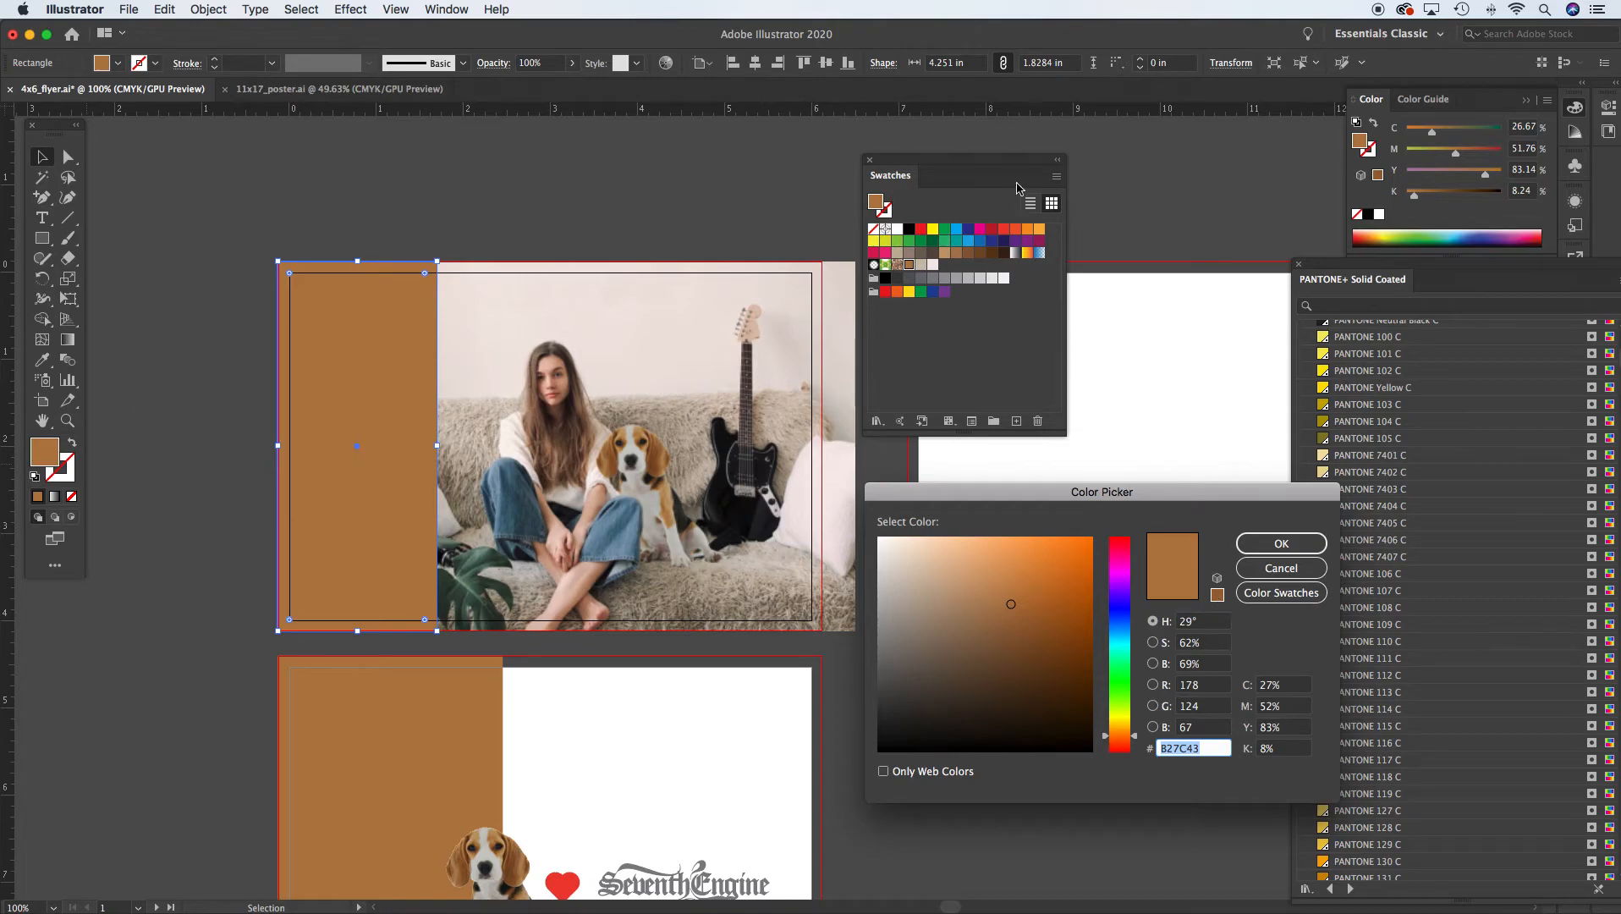
pyautogui.press('Escape')
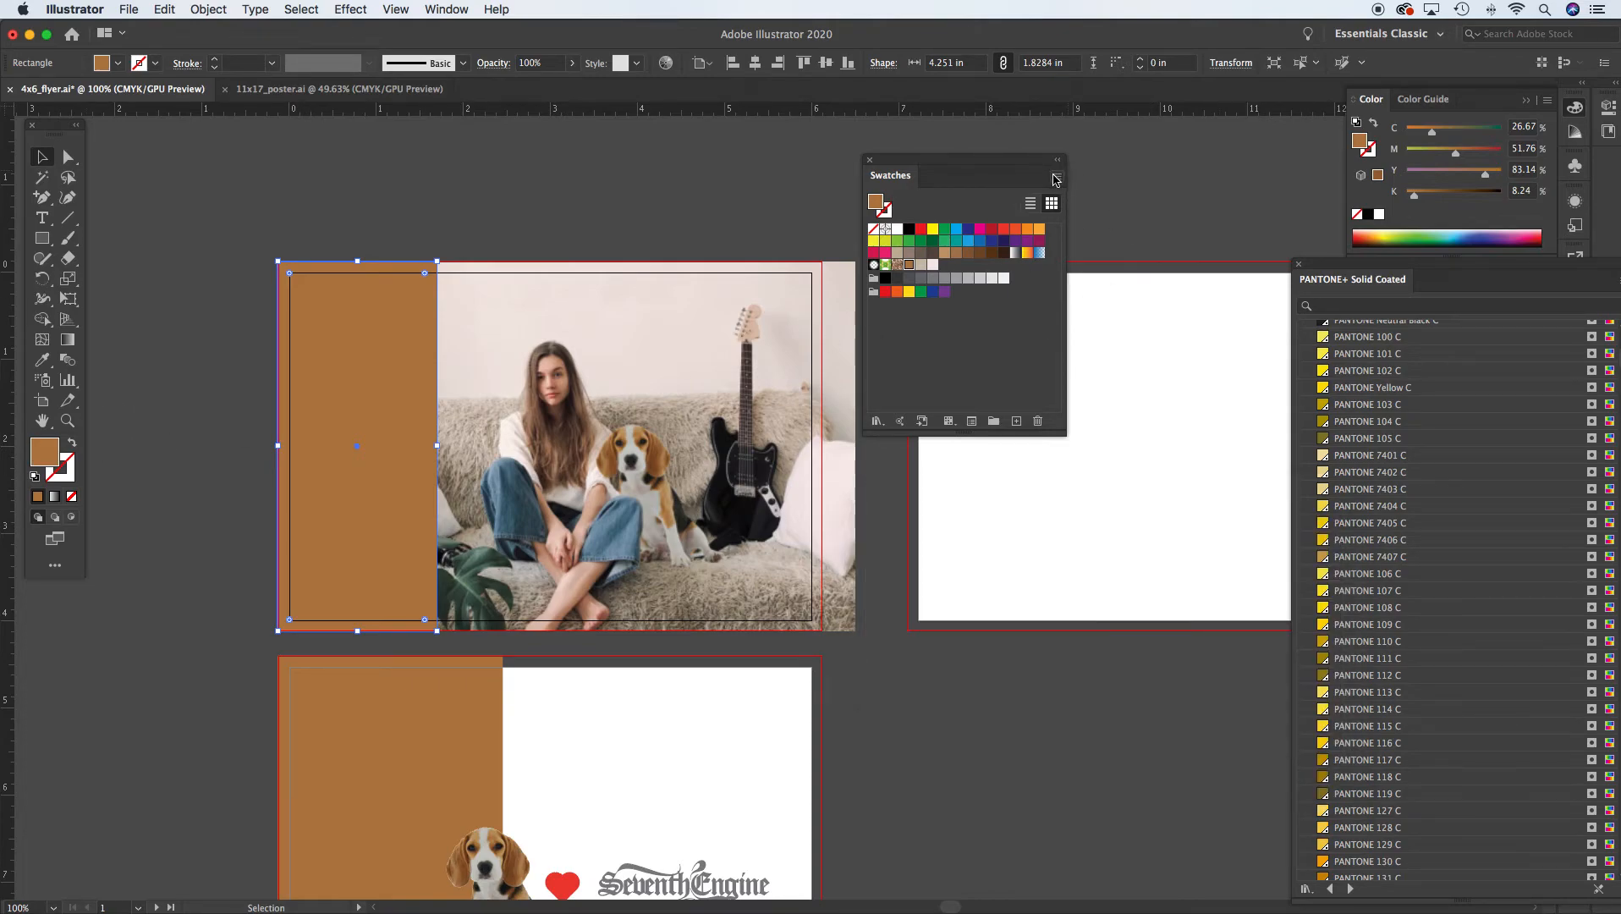
pyautogui.click(1055, 178)
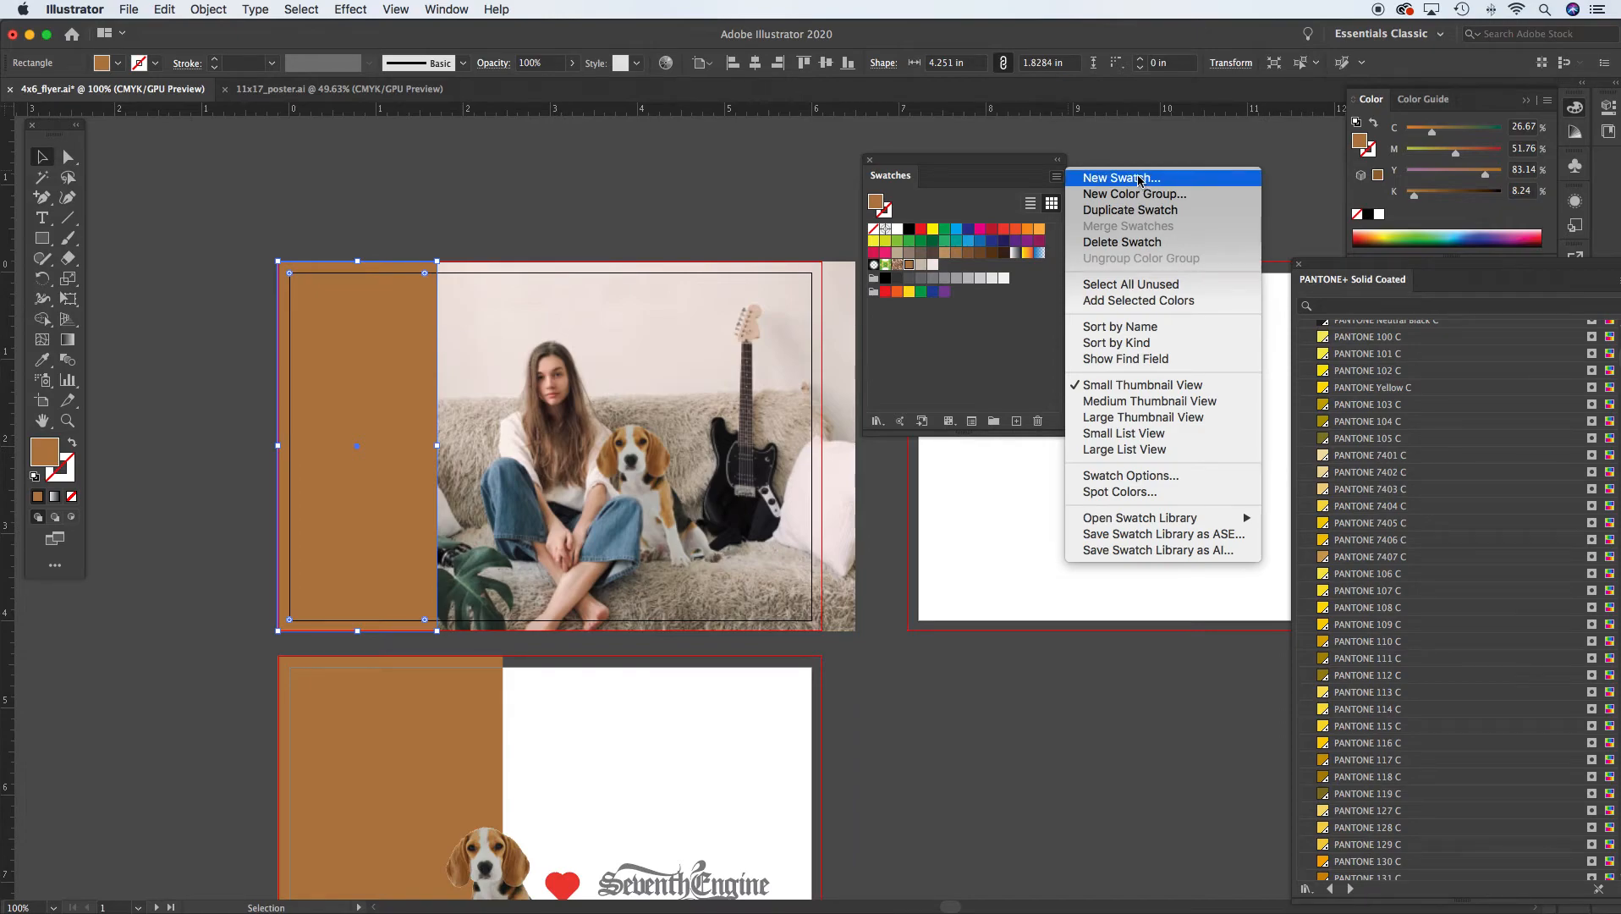
pyautogui.click(1001, 346)
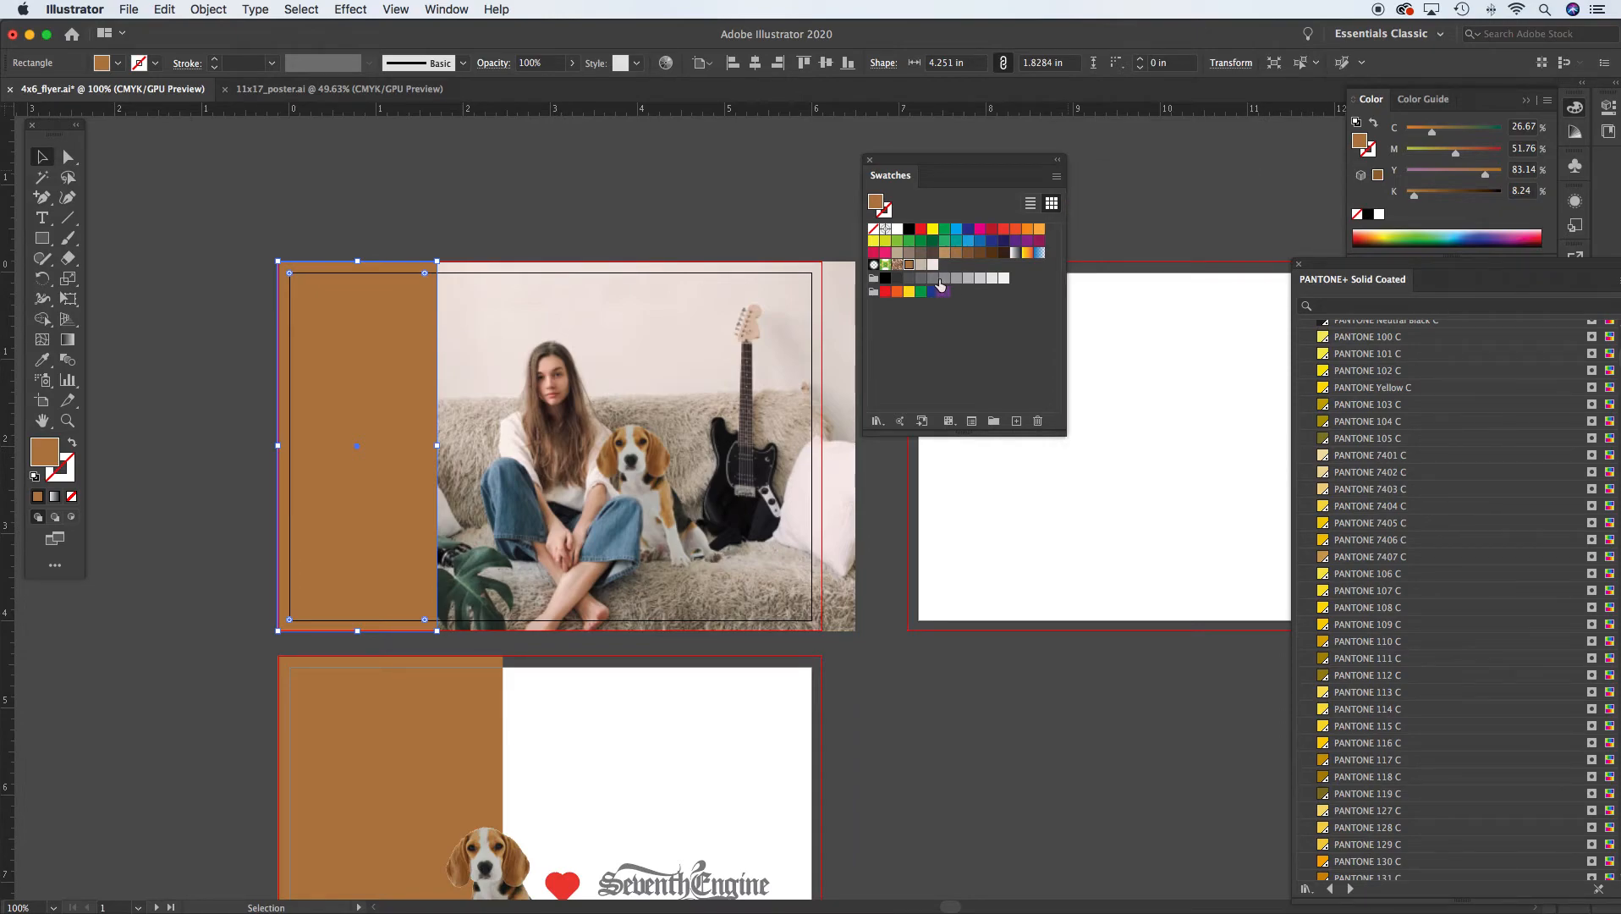
# Recolor the brown bar beside the photo with a bright green (C 58, M 0, Y 100, K 0) and save that fill as a new swatch
pyautogui.doubleClick(46, 454)
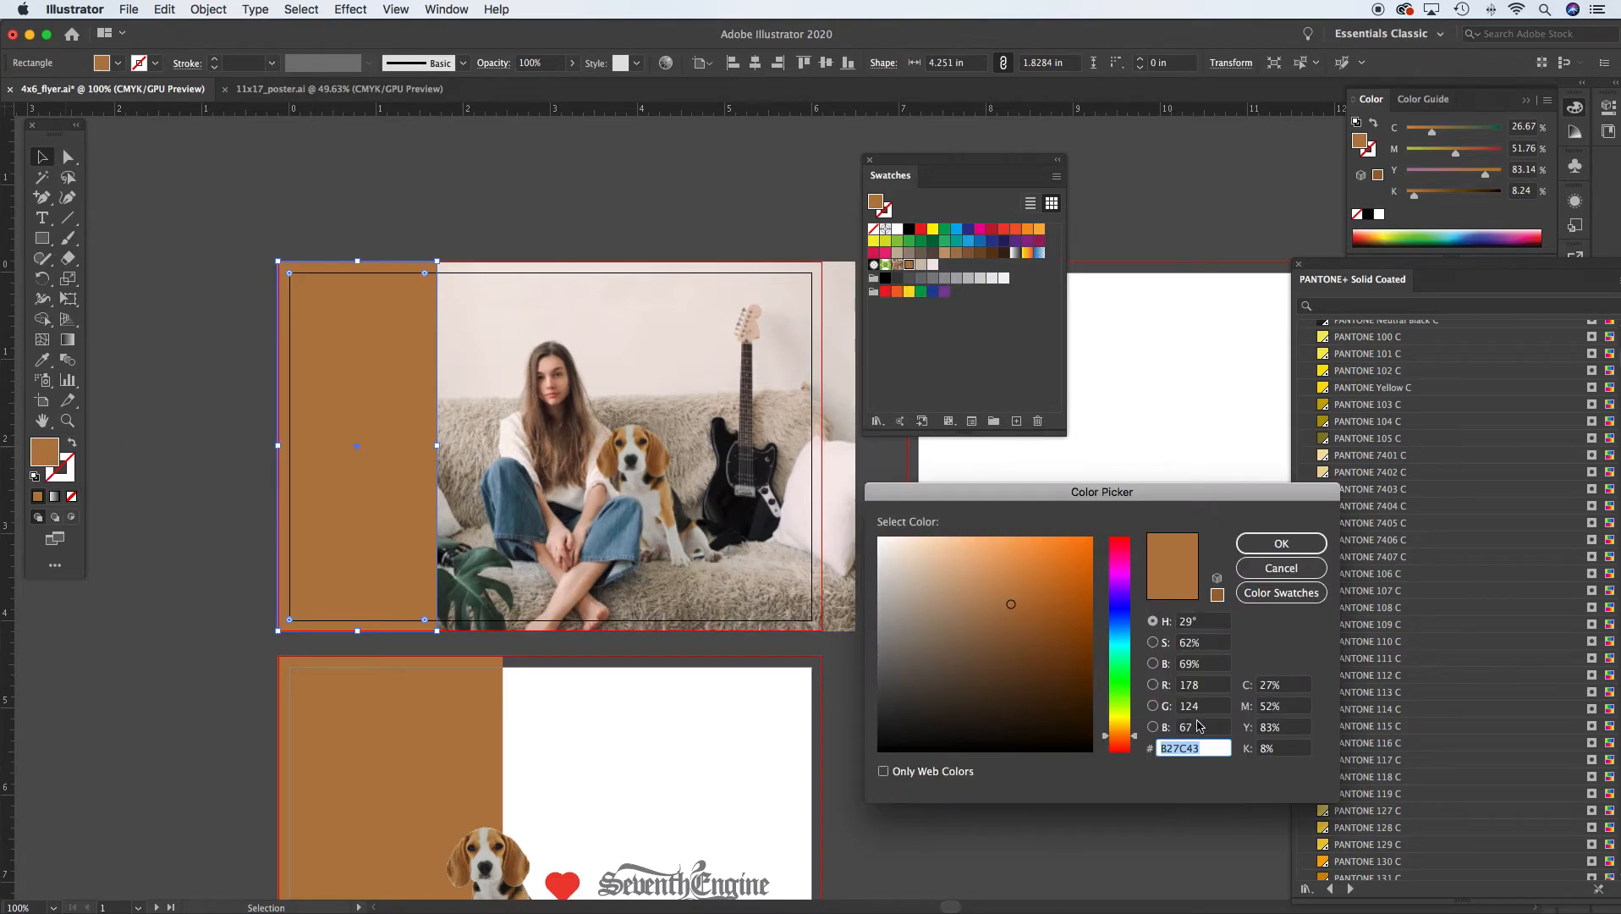
pyautogui.moveTo(1121, 729); pyautogui.dragTo(1132, 698)
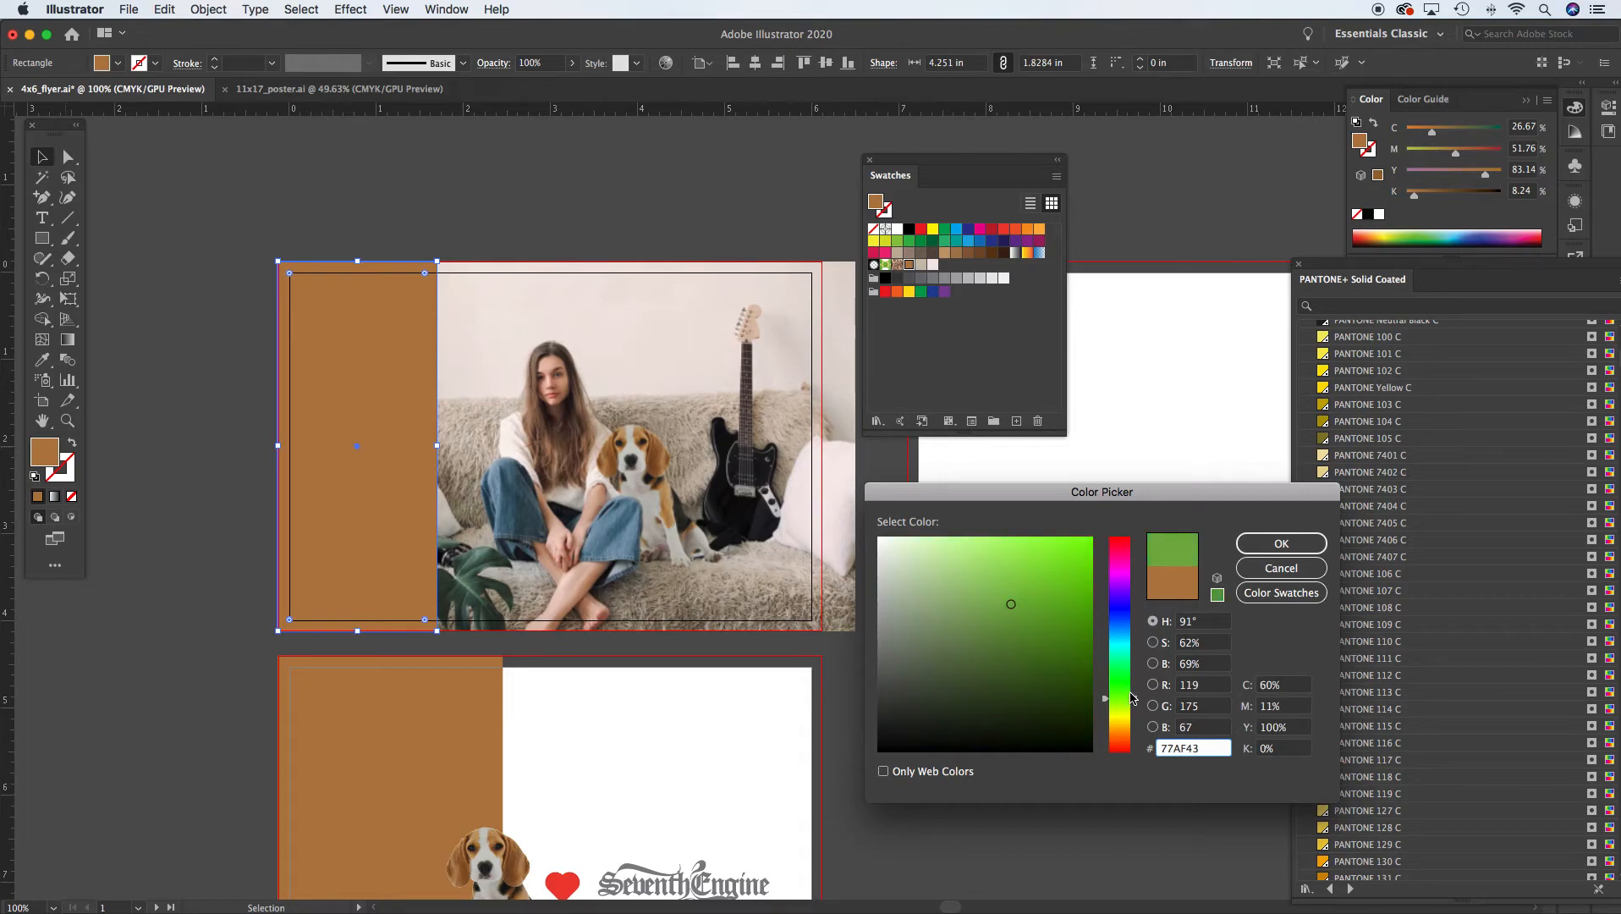
pyautogui.click(1055, 582)
pyautogui.click(1281, 544)
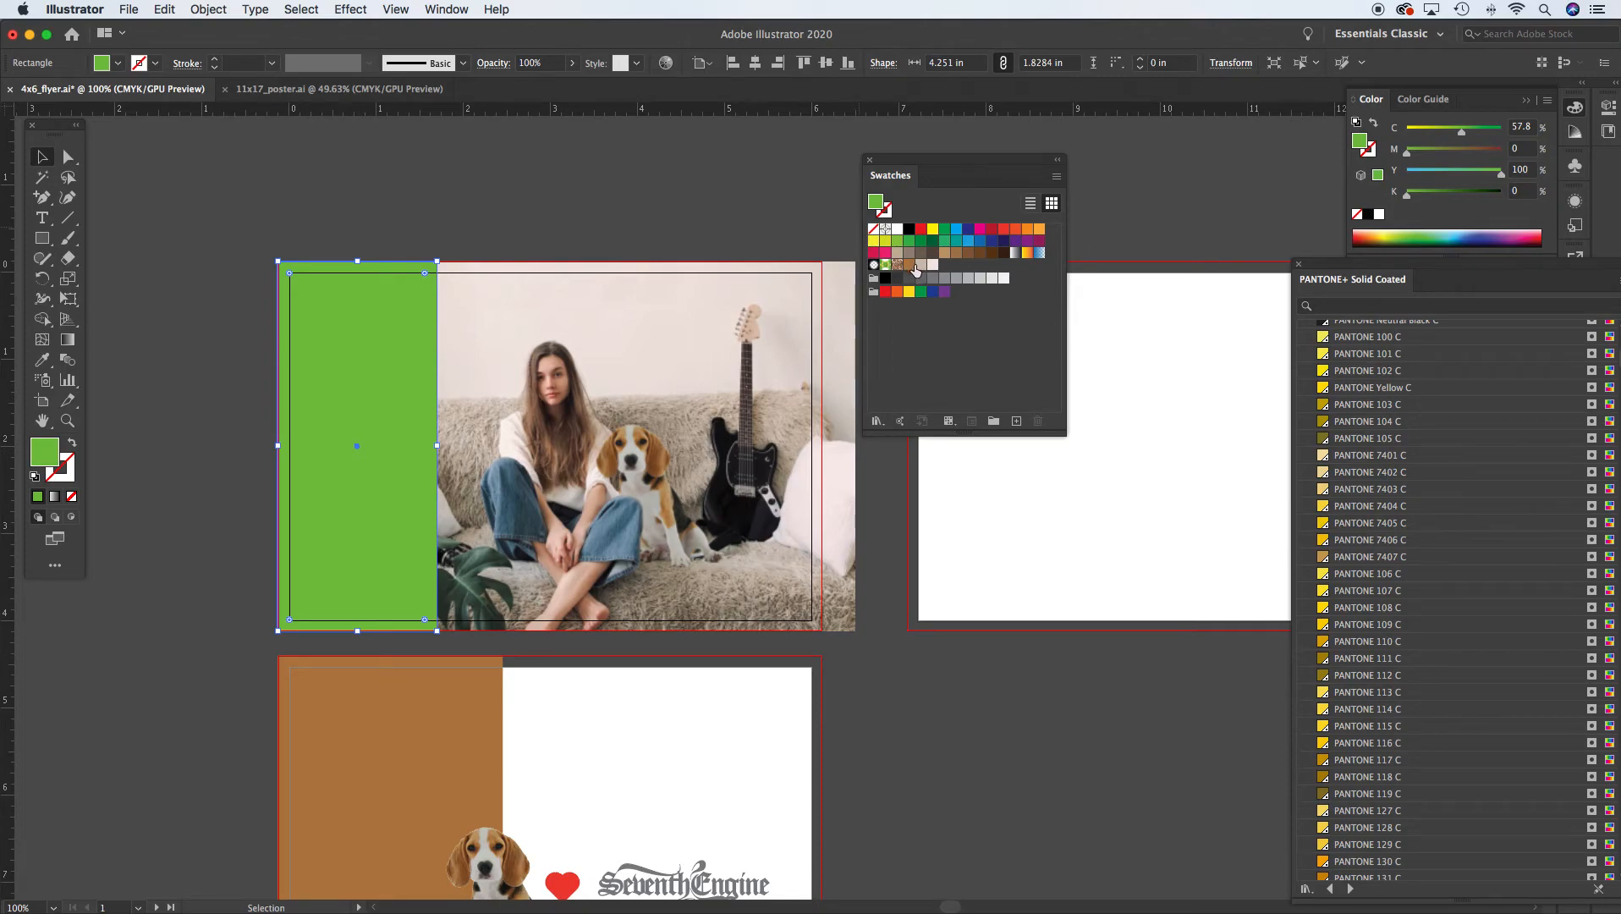
pyautogui.moveTo(877, 203); pyautogui.dragTo(981, 339)
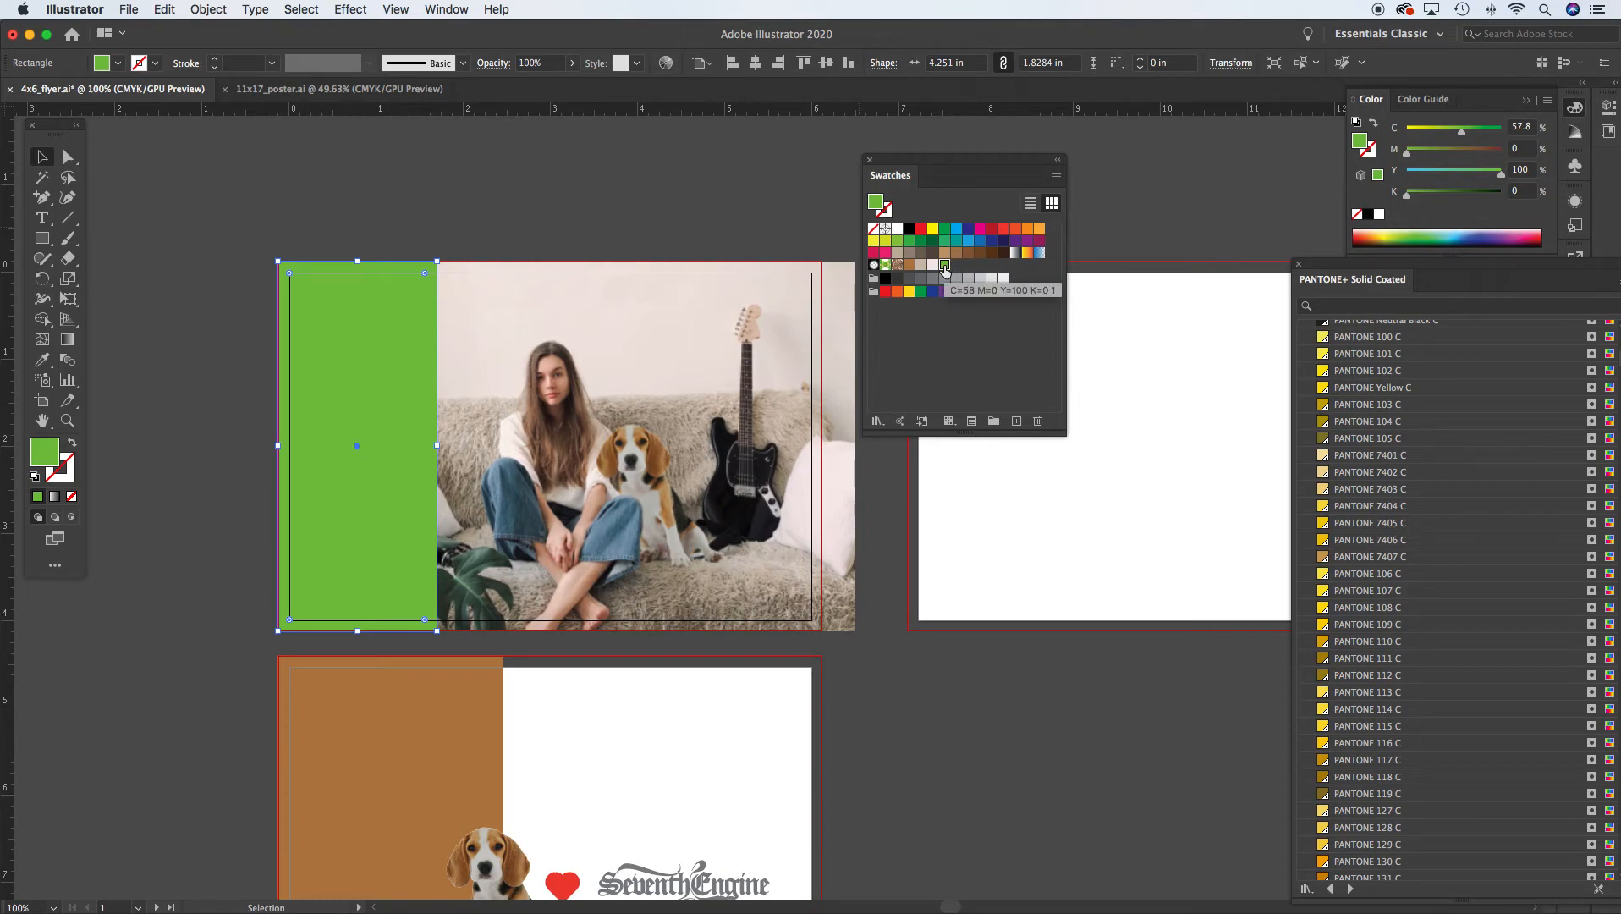
pyautogui.click(631, 182)
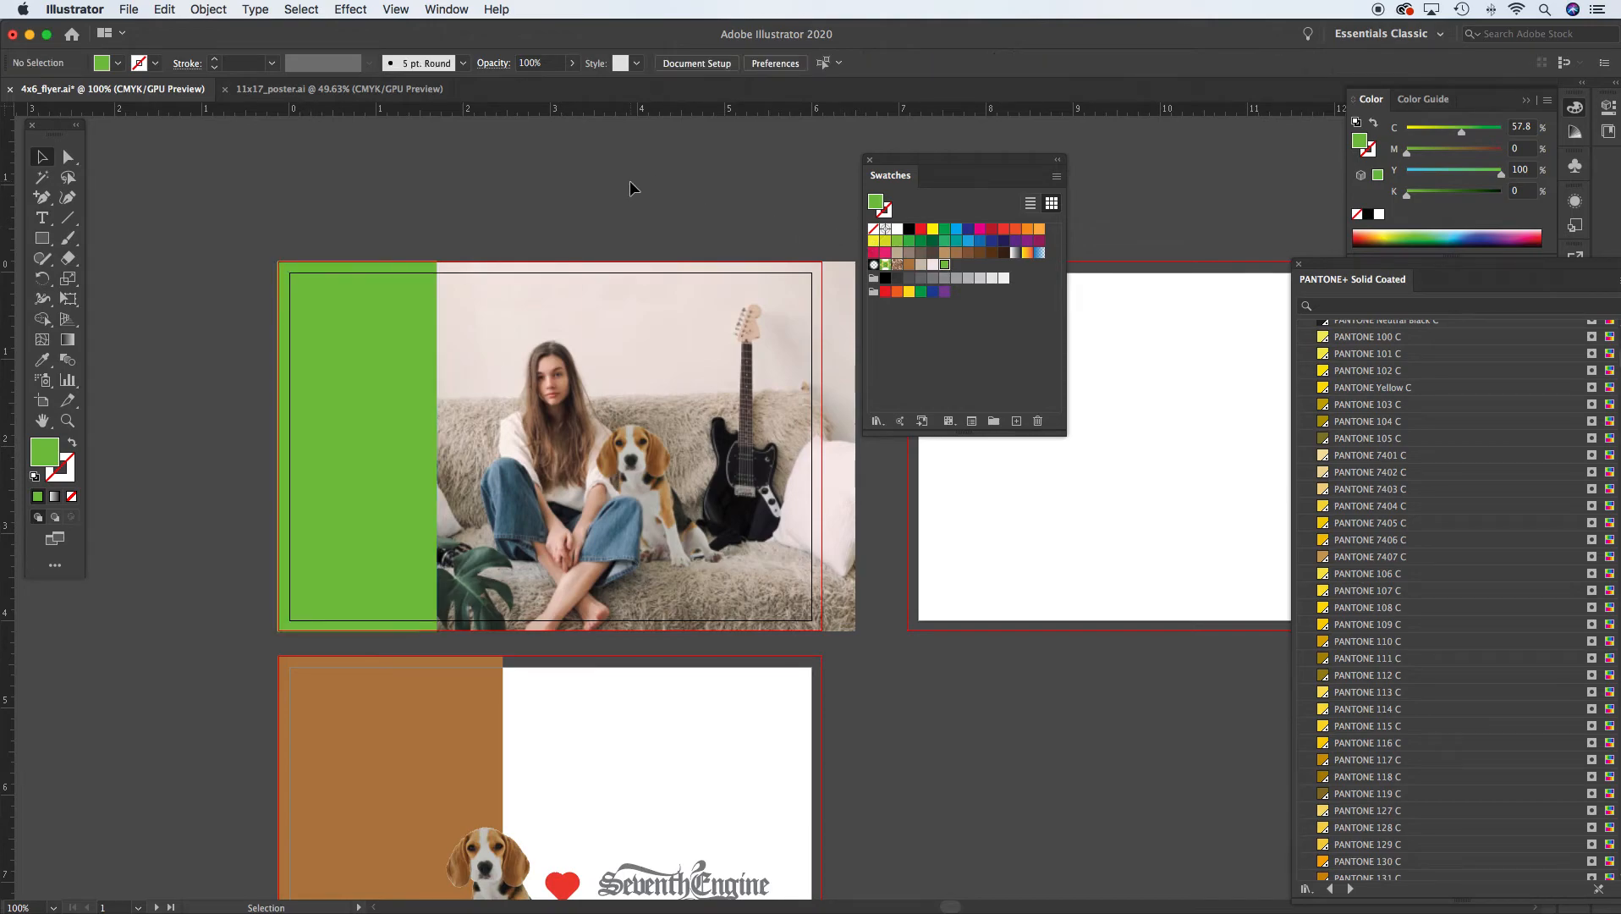
# Try giving the green bar beside the photo a 7 pt red stroke (M 90, Y 85)
pyautogui.click(414, 308)
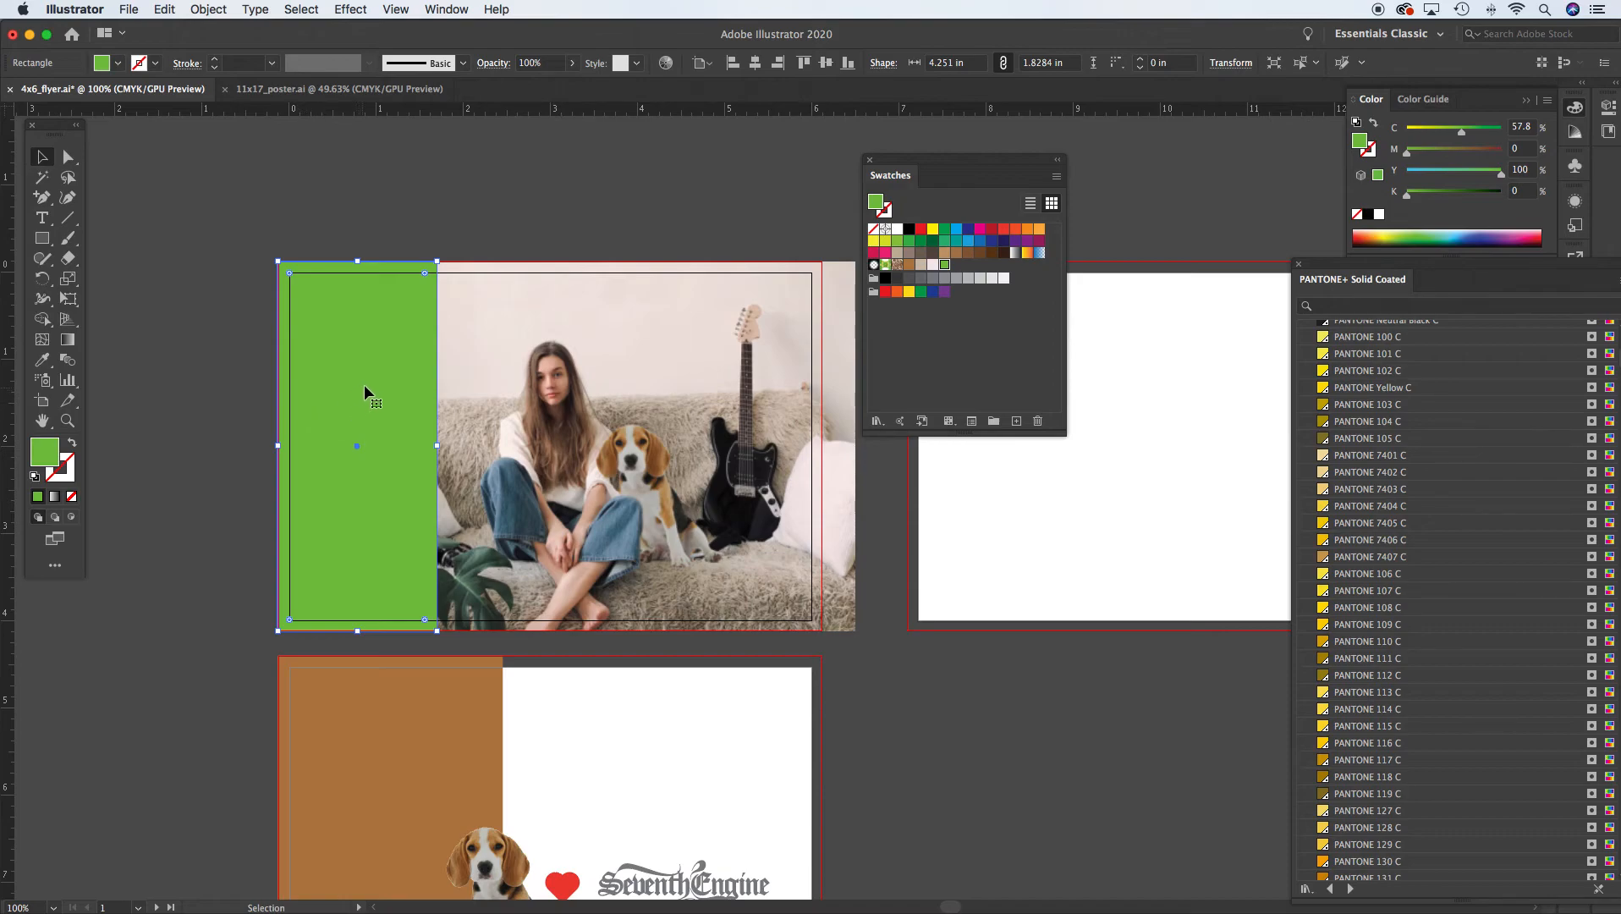
pyautogui.click(70, 475)
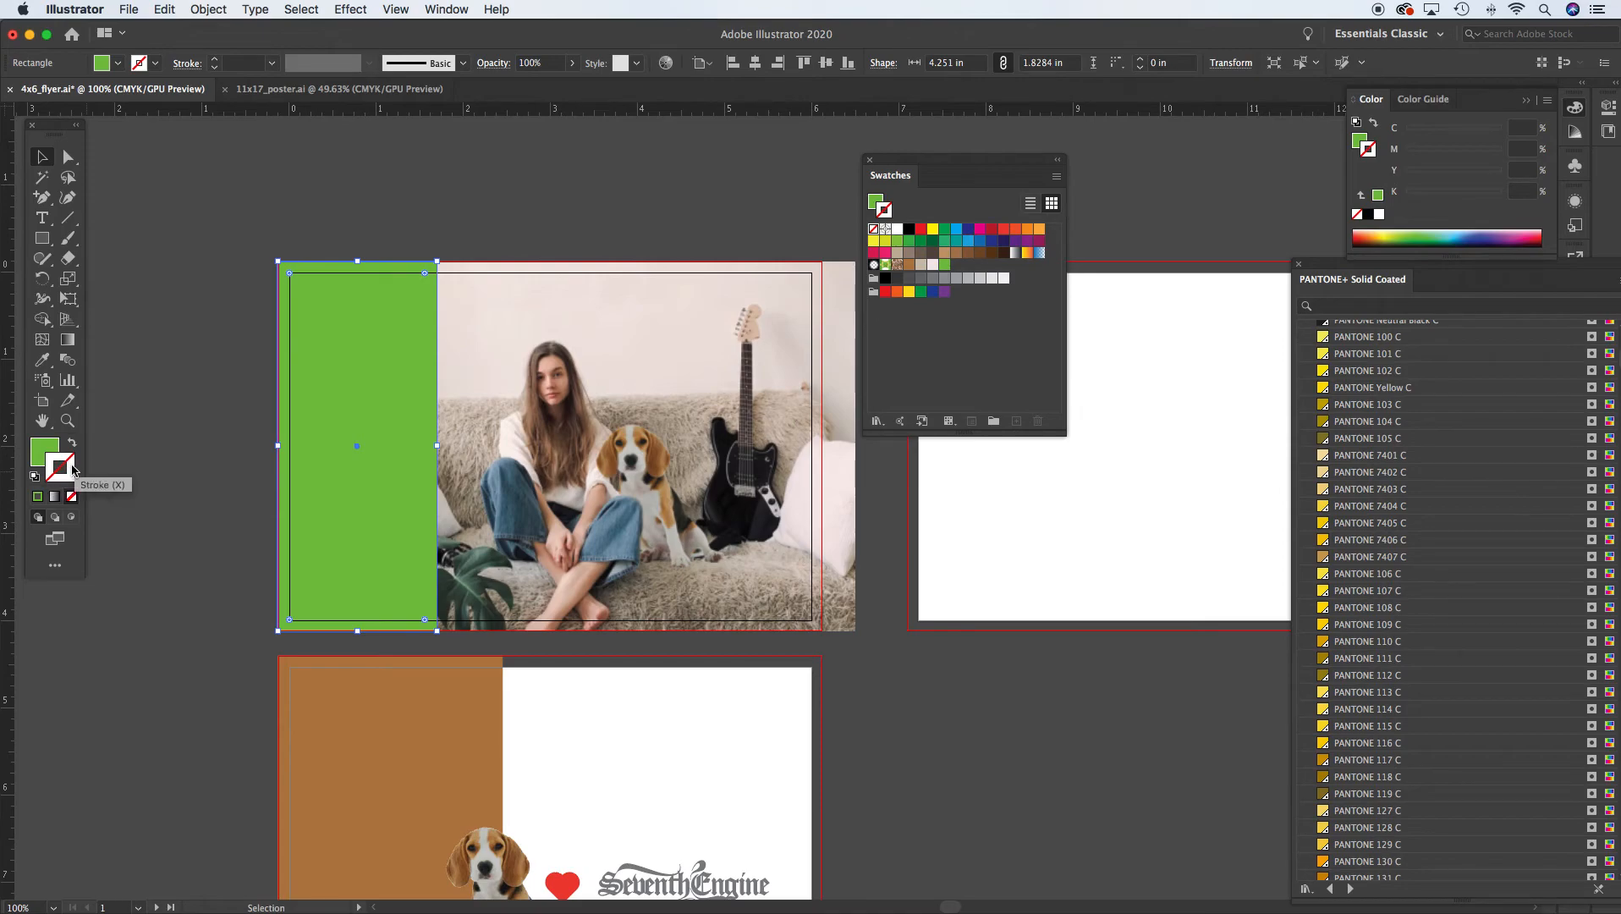
pyautogui.click(49, 446)
pyautogui.click(71, 470)
pyautogui.click(1003, 230)
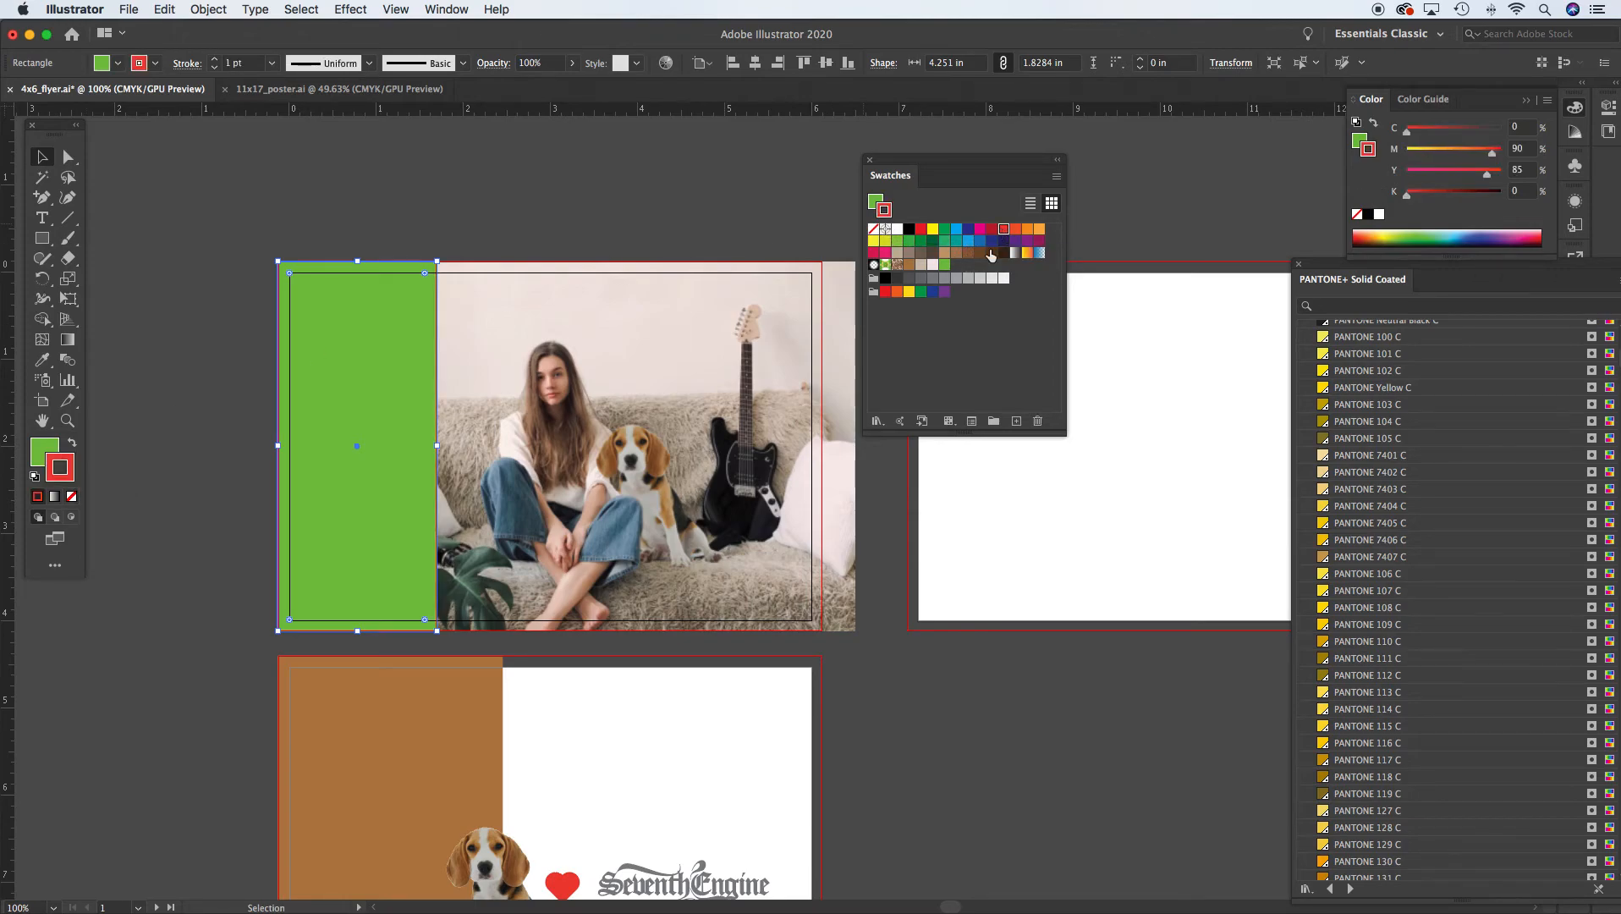
pyautogui.click(272, 63)
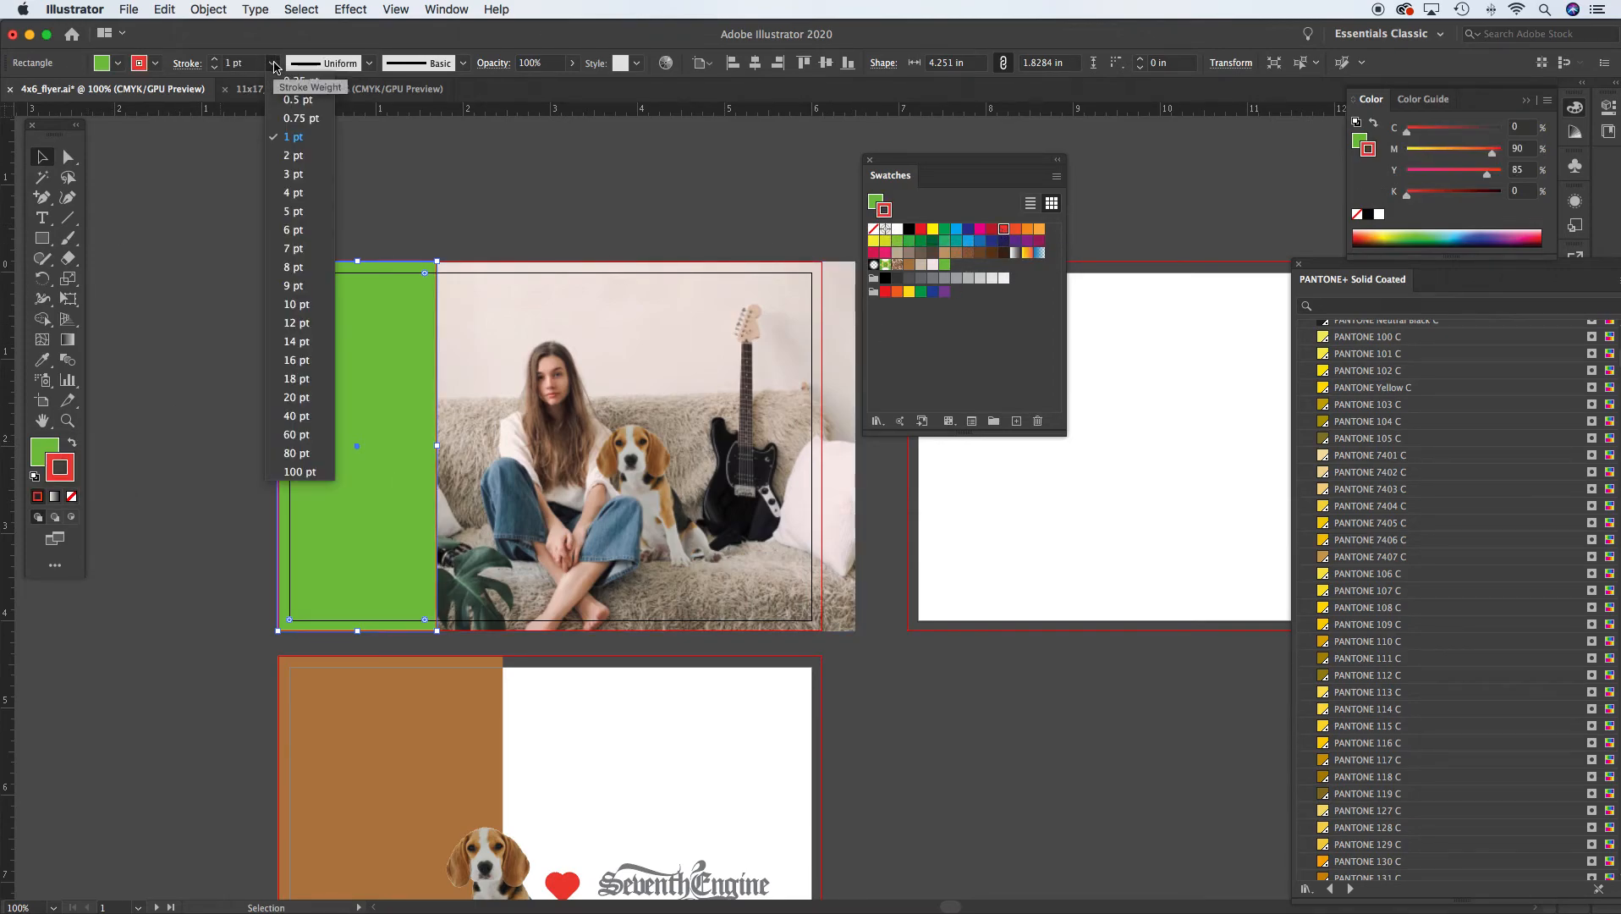
pyautogui.click(294, 249)
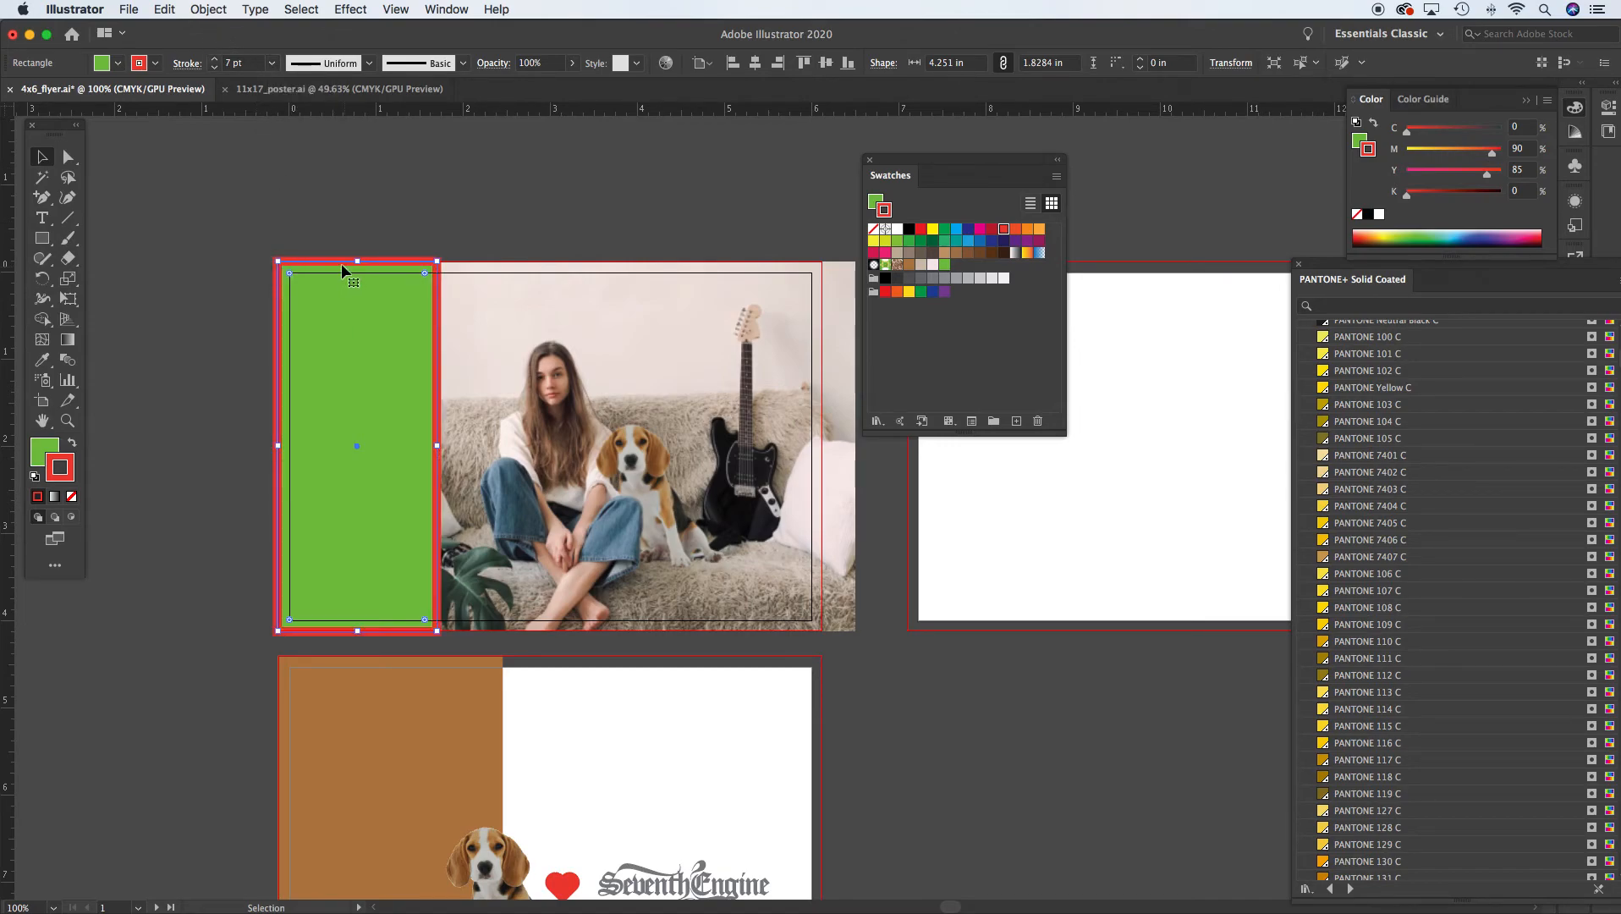
pyautogui.click(437, 190)
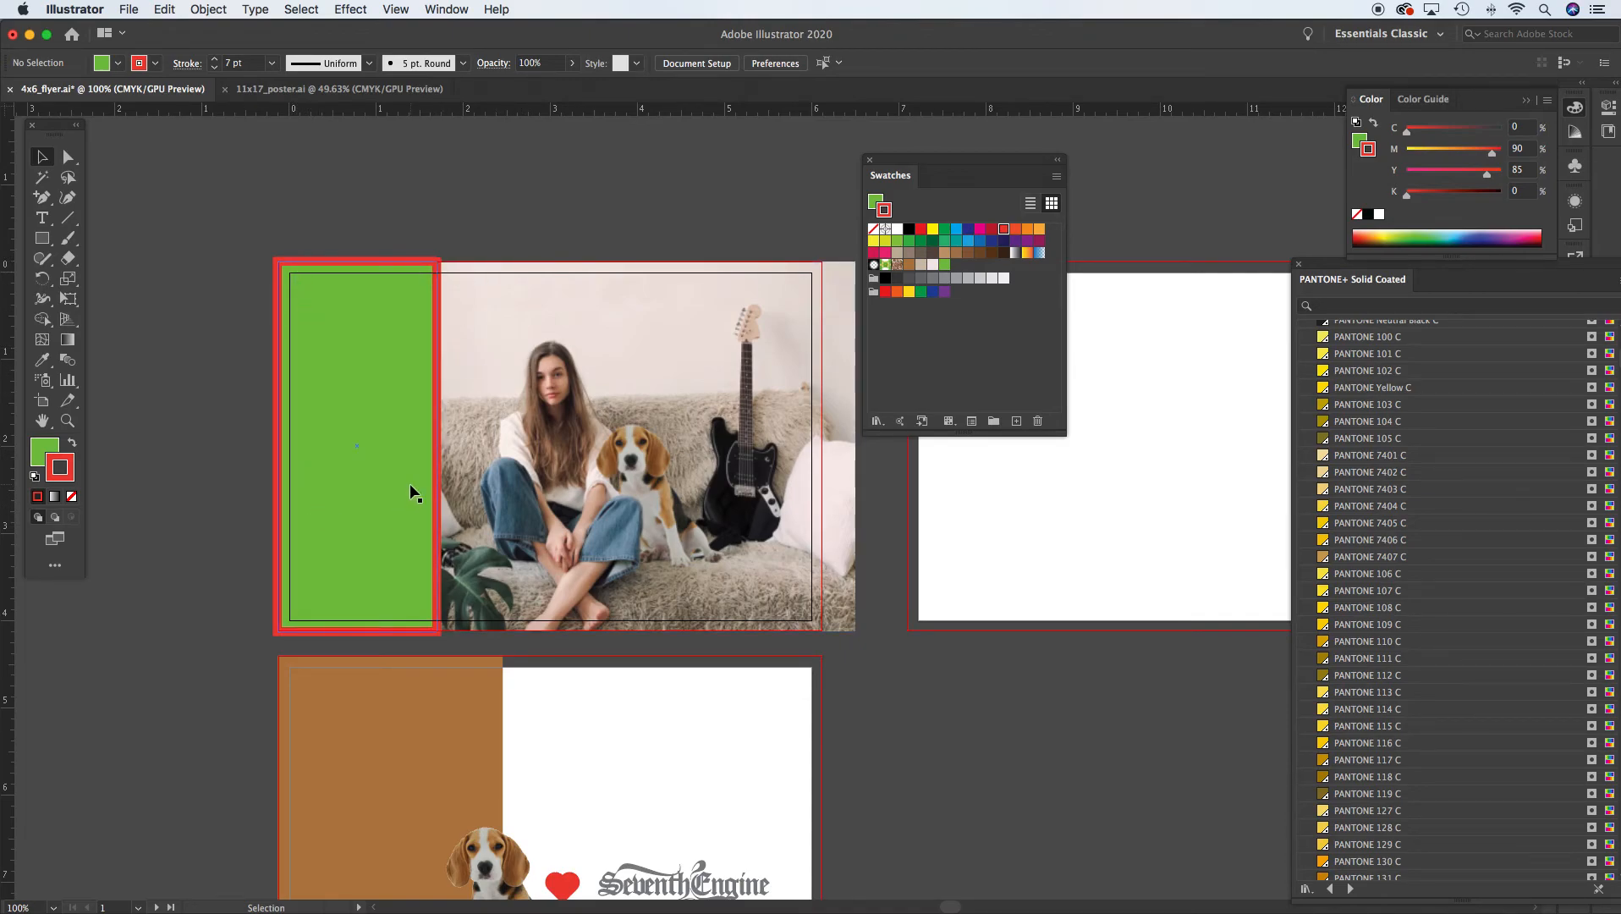
# Undo the stroke weight and the red stroke color on the green bar and deselect it
pyautogui.press('super+z')
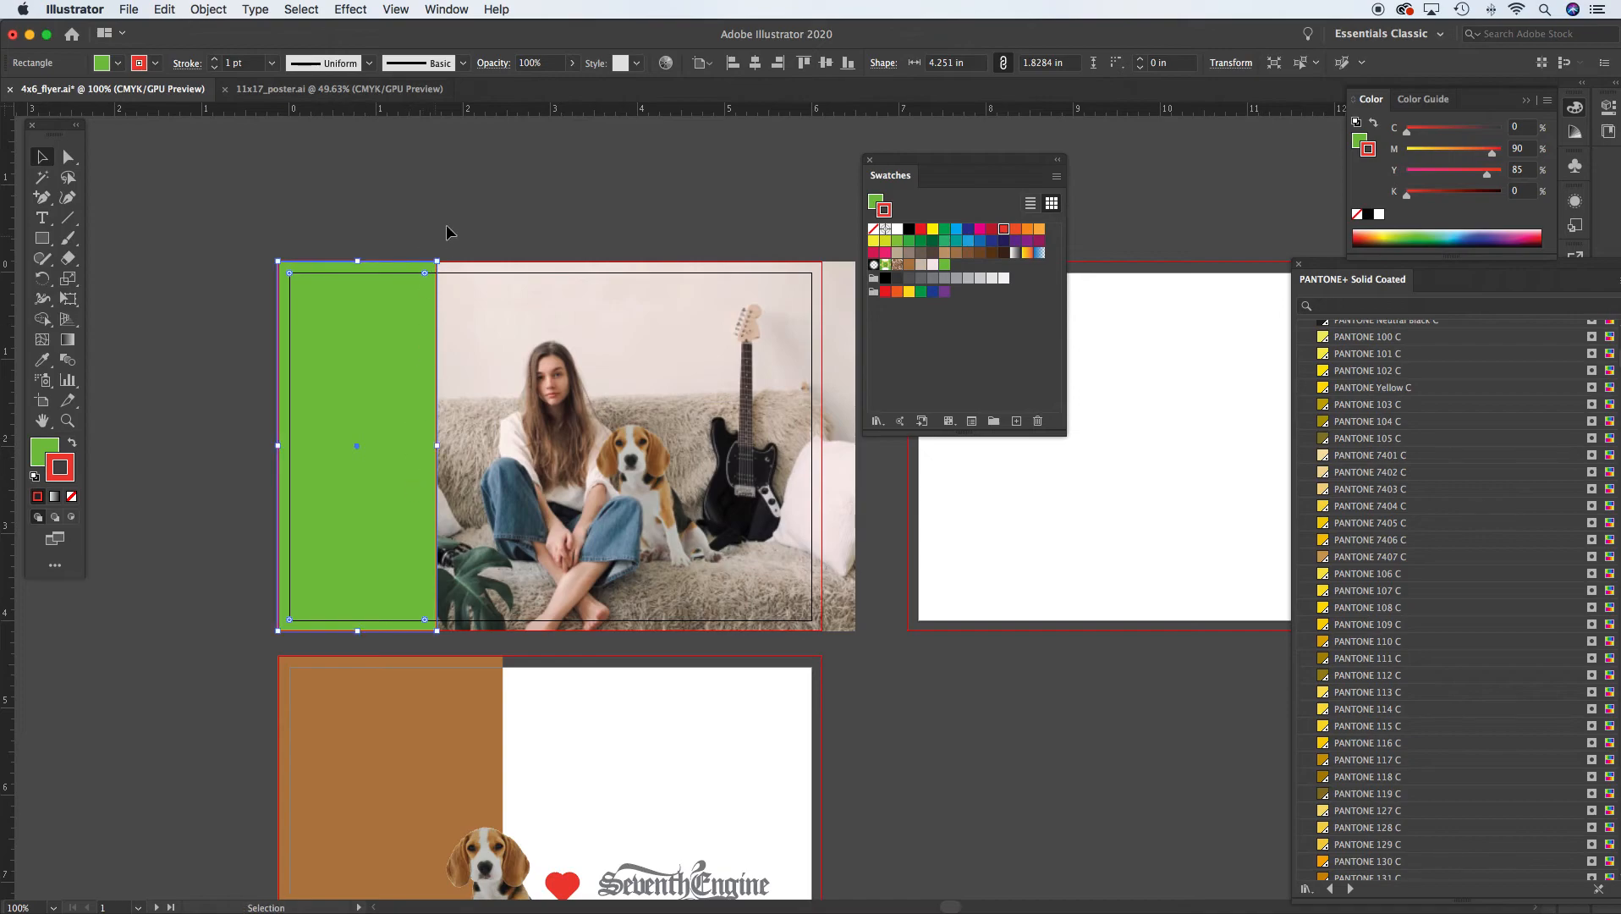
pyautogui.click(447, 235)
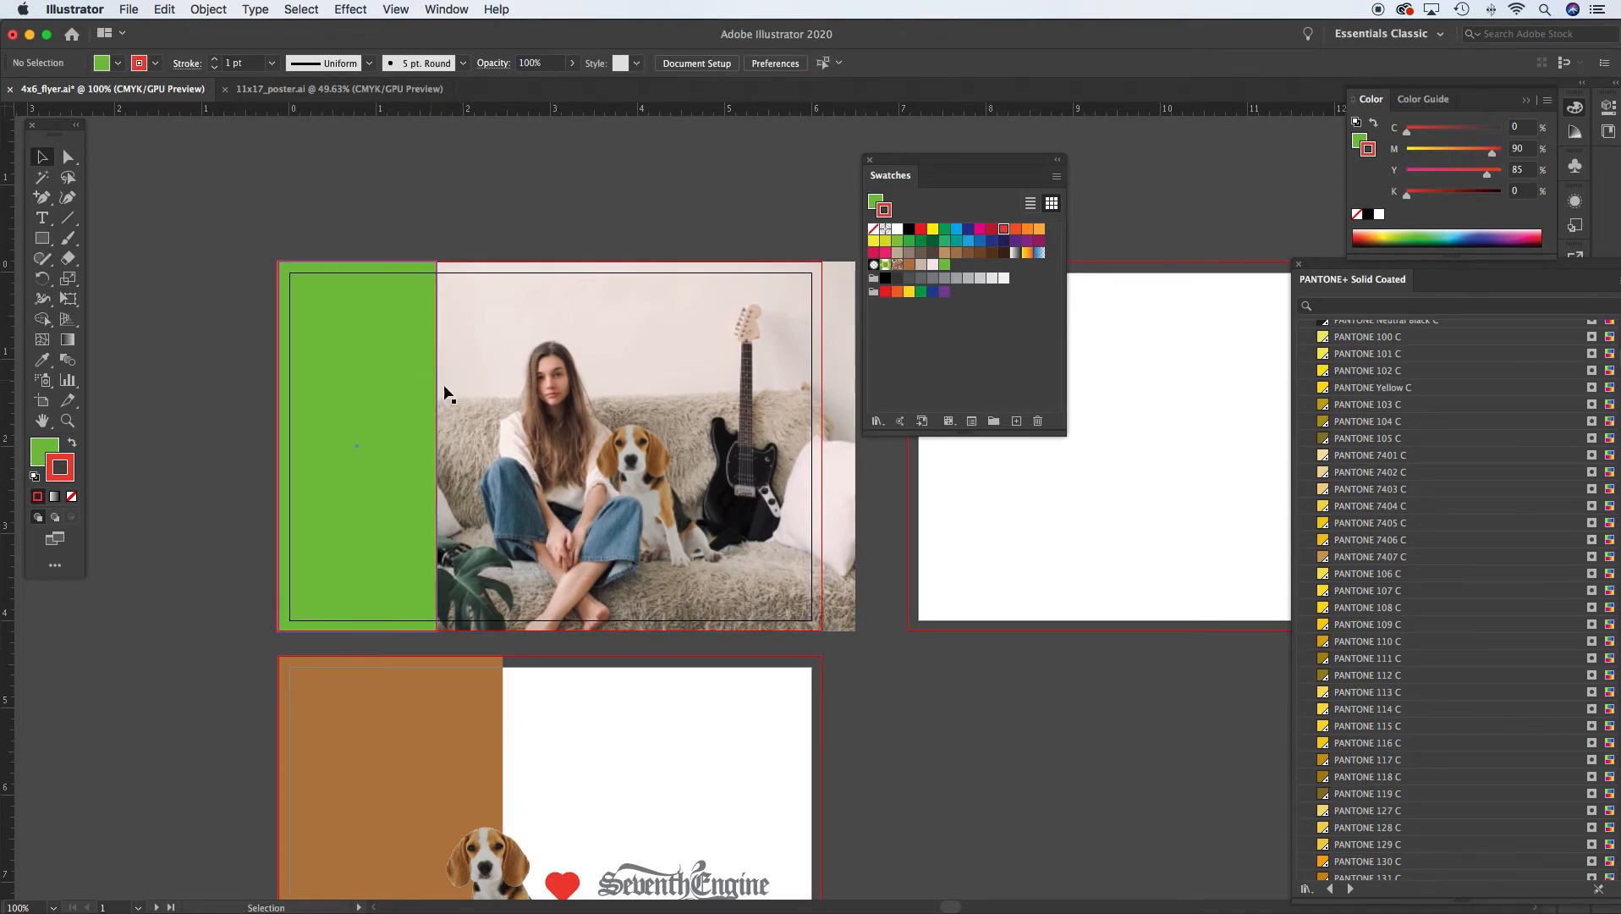
pyautogui.click(428, 379)
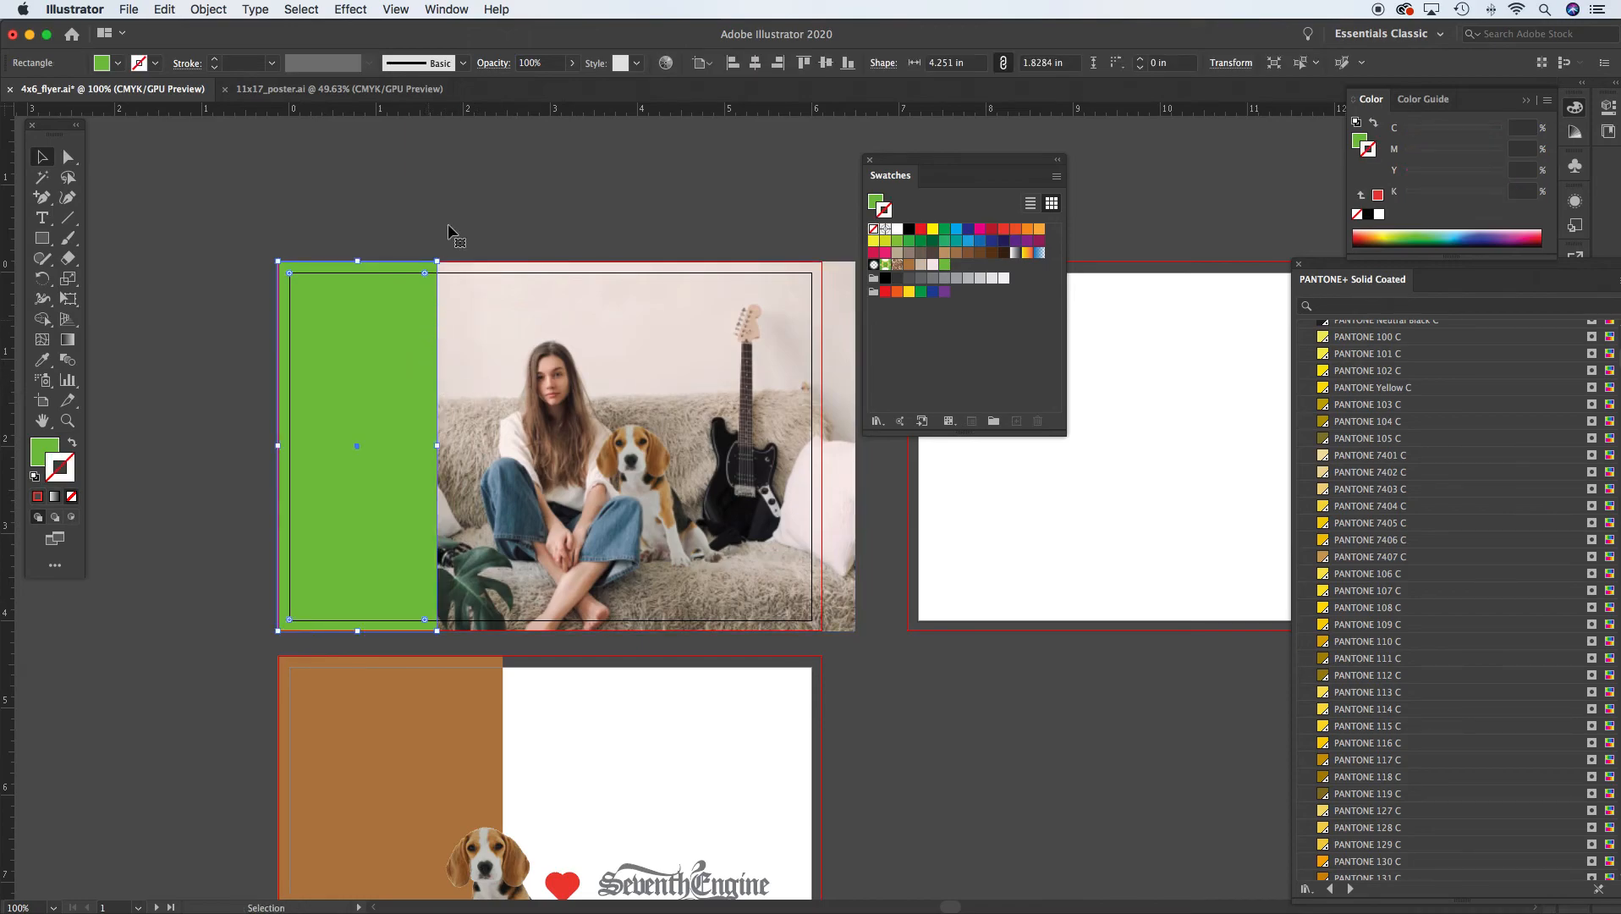
pyautogui.click(450, 185)
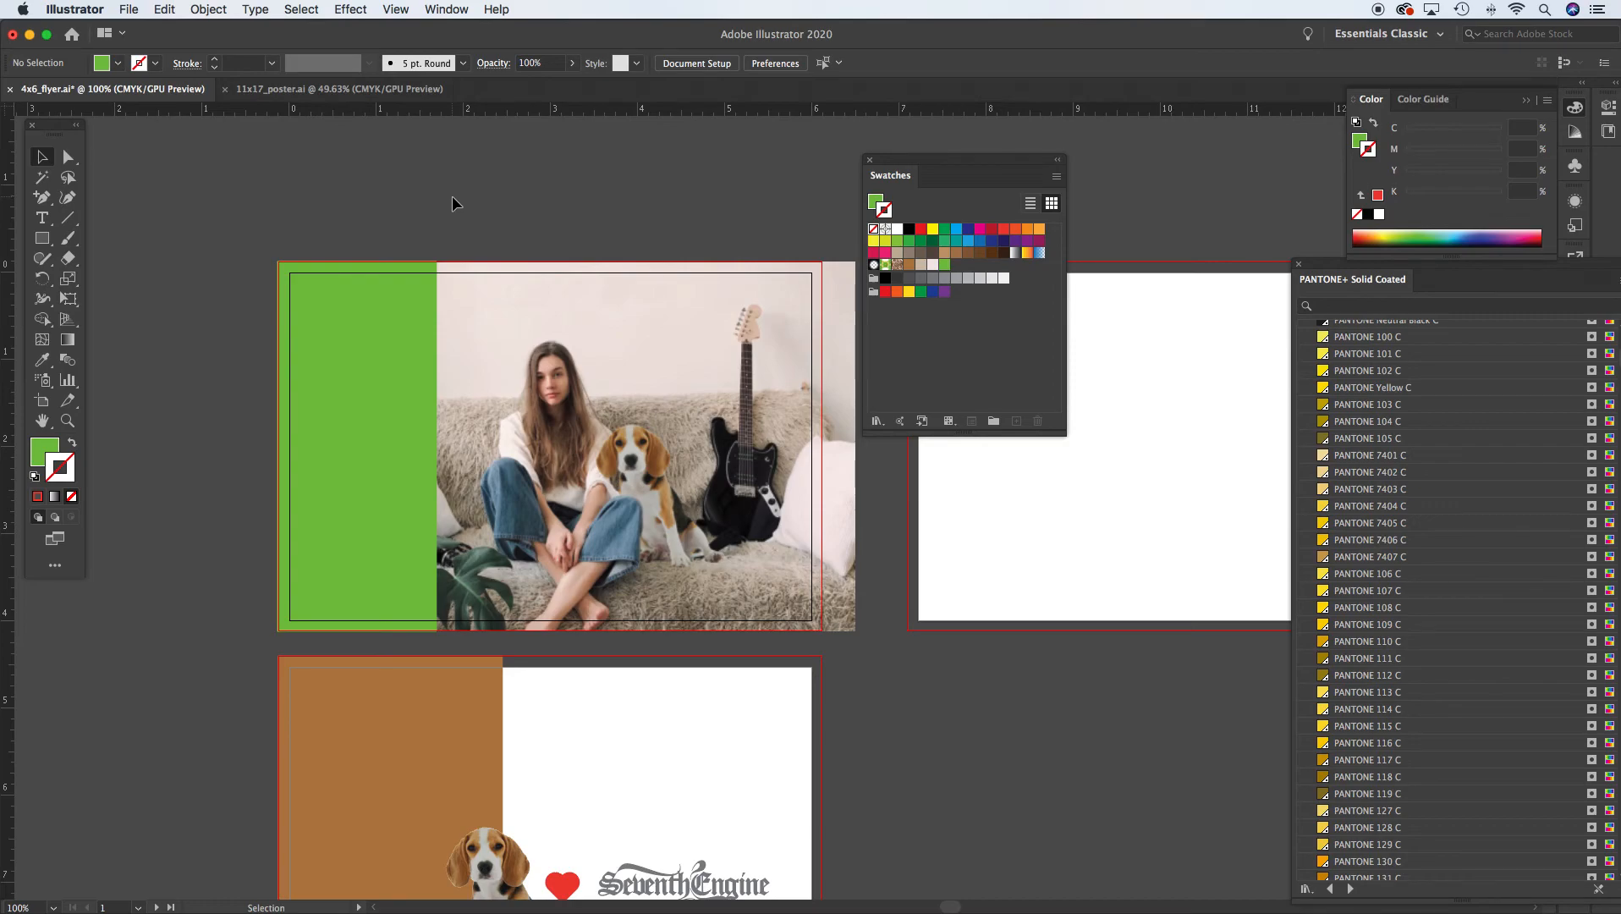
# Fill the green bar beside the photo with the saved brown swatch
pyautogui.click(356, 448)
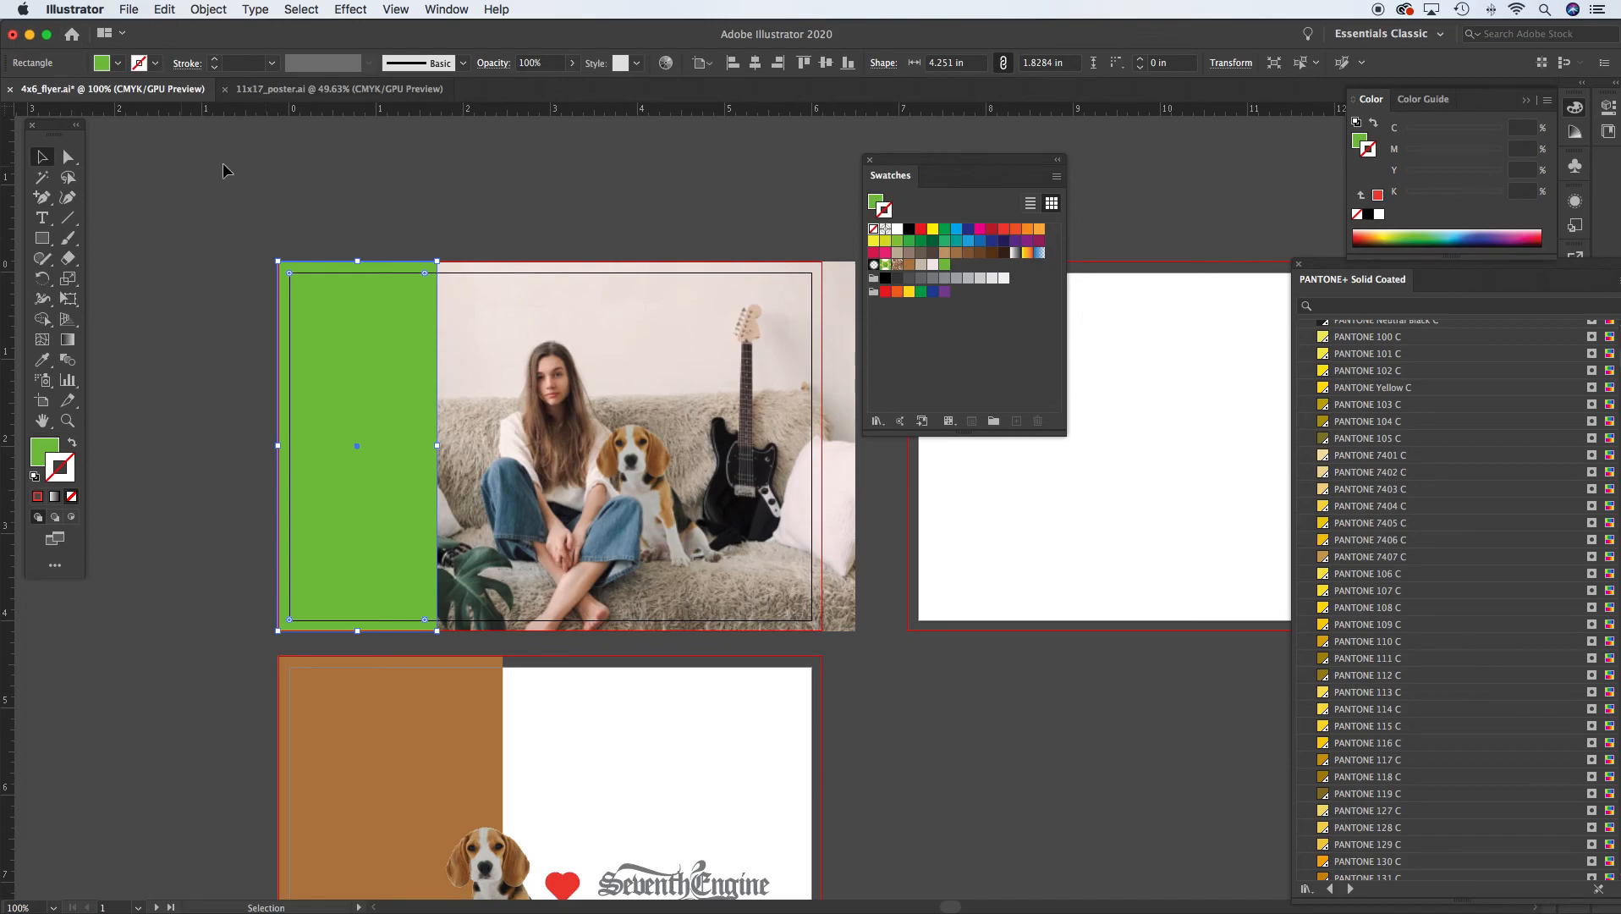
pyautogui.click(118, 63)
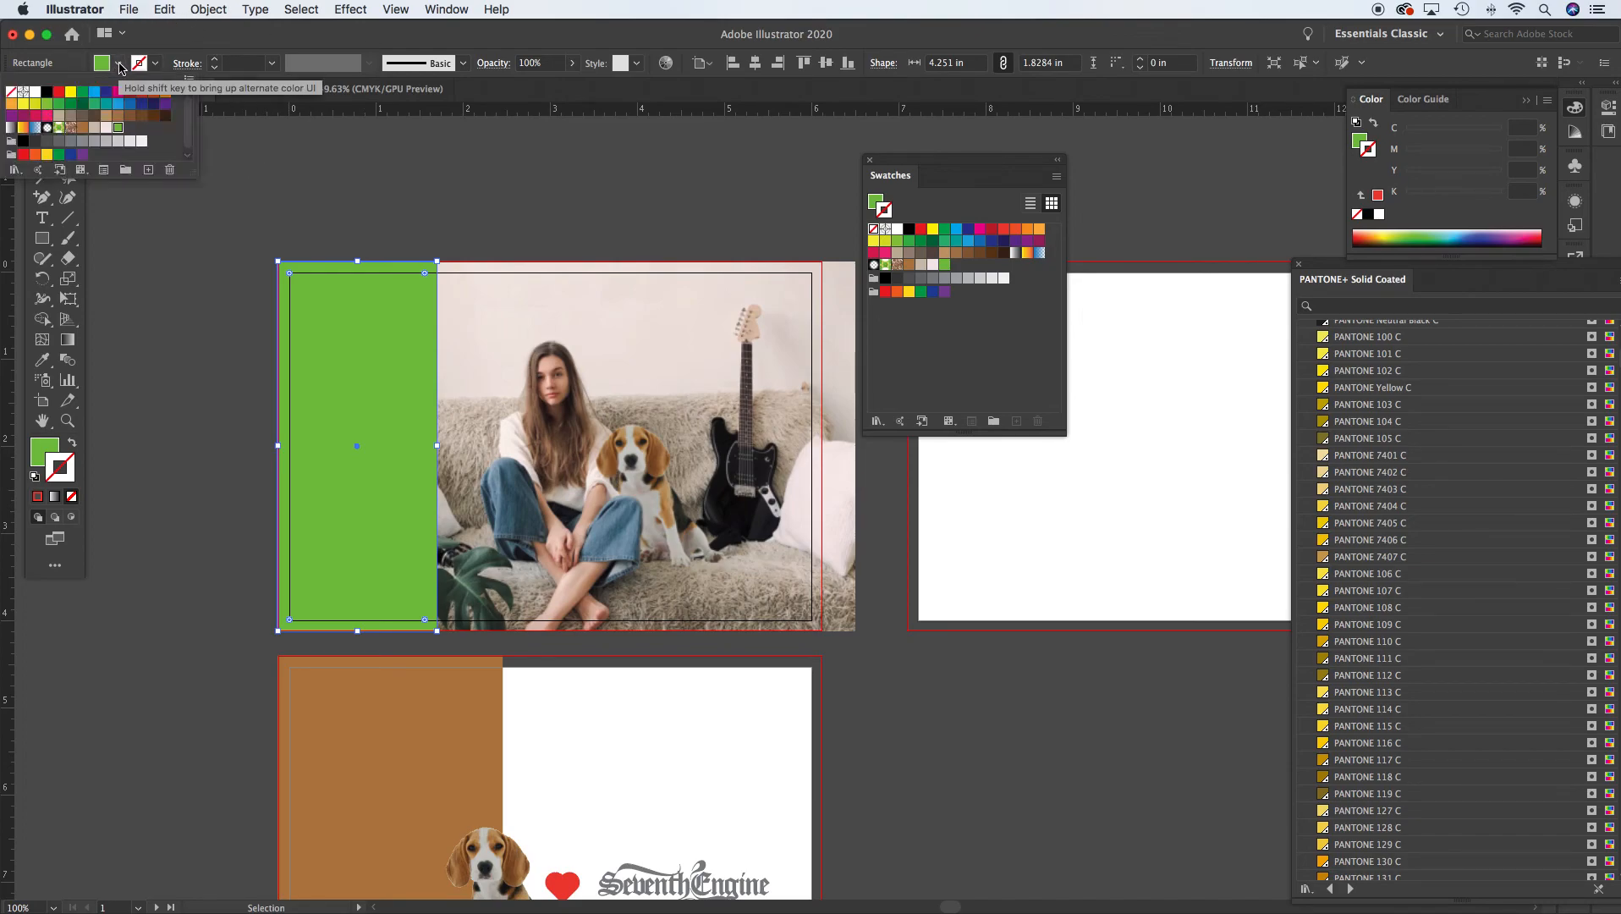
pyautogui.click(83, 127)
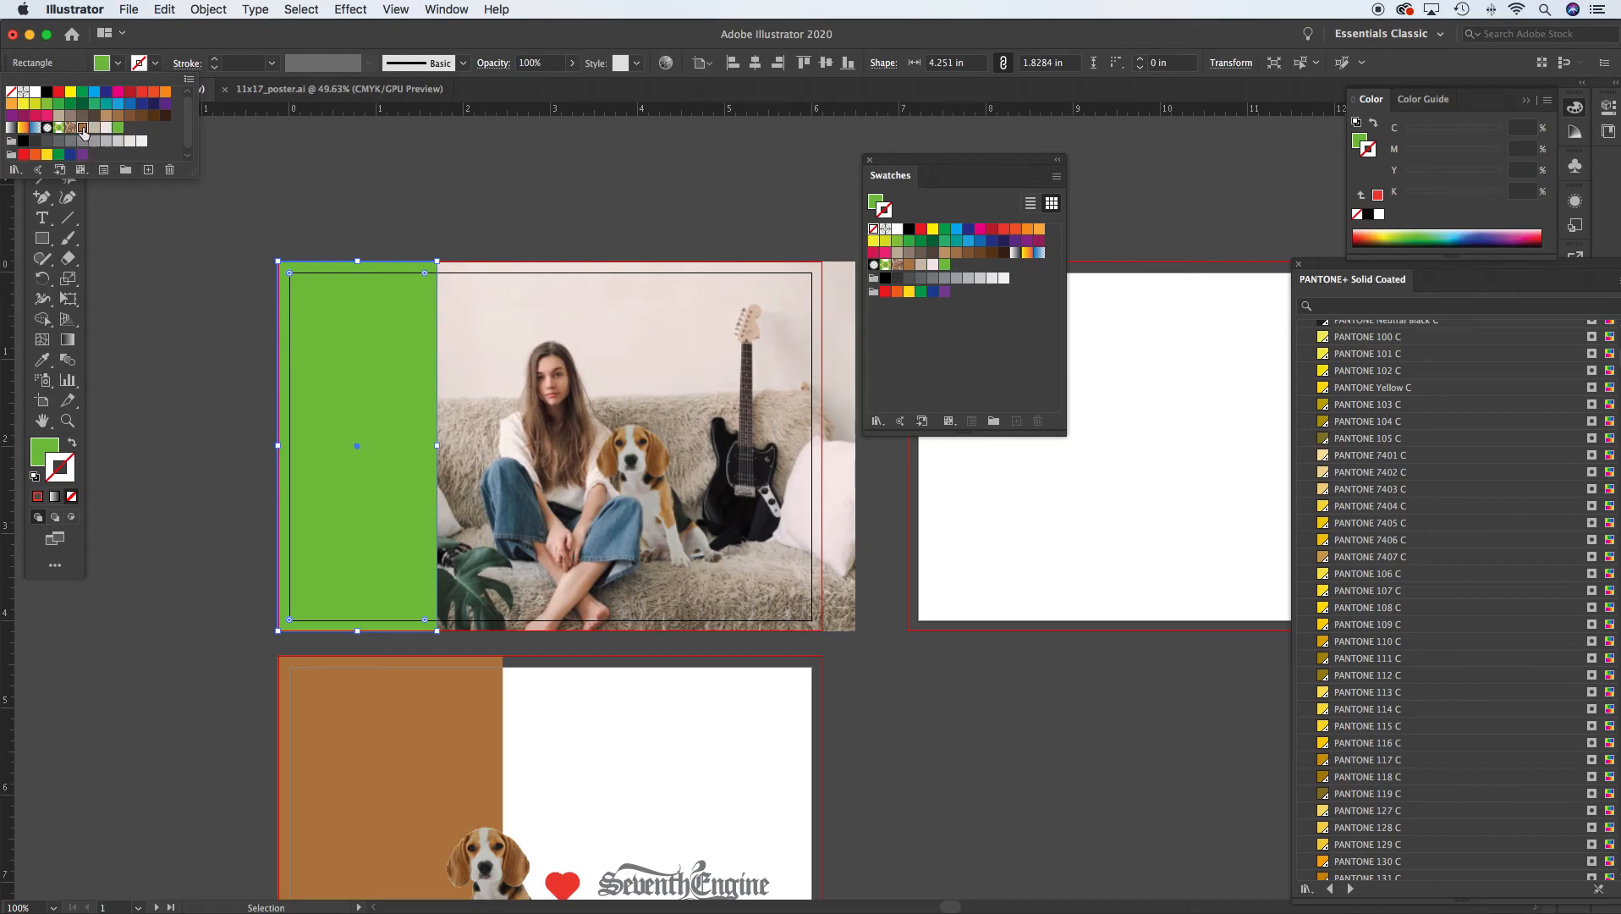
pyautogui.click(156, 67)
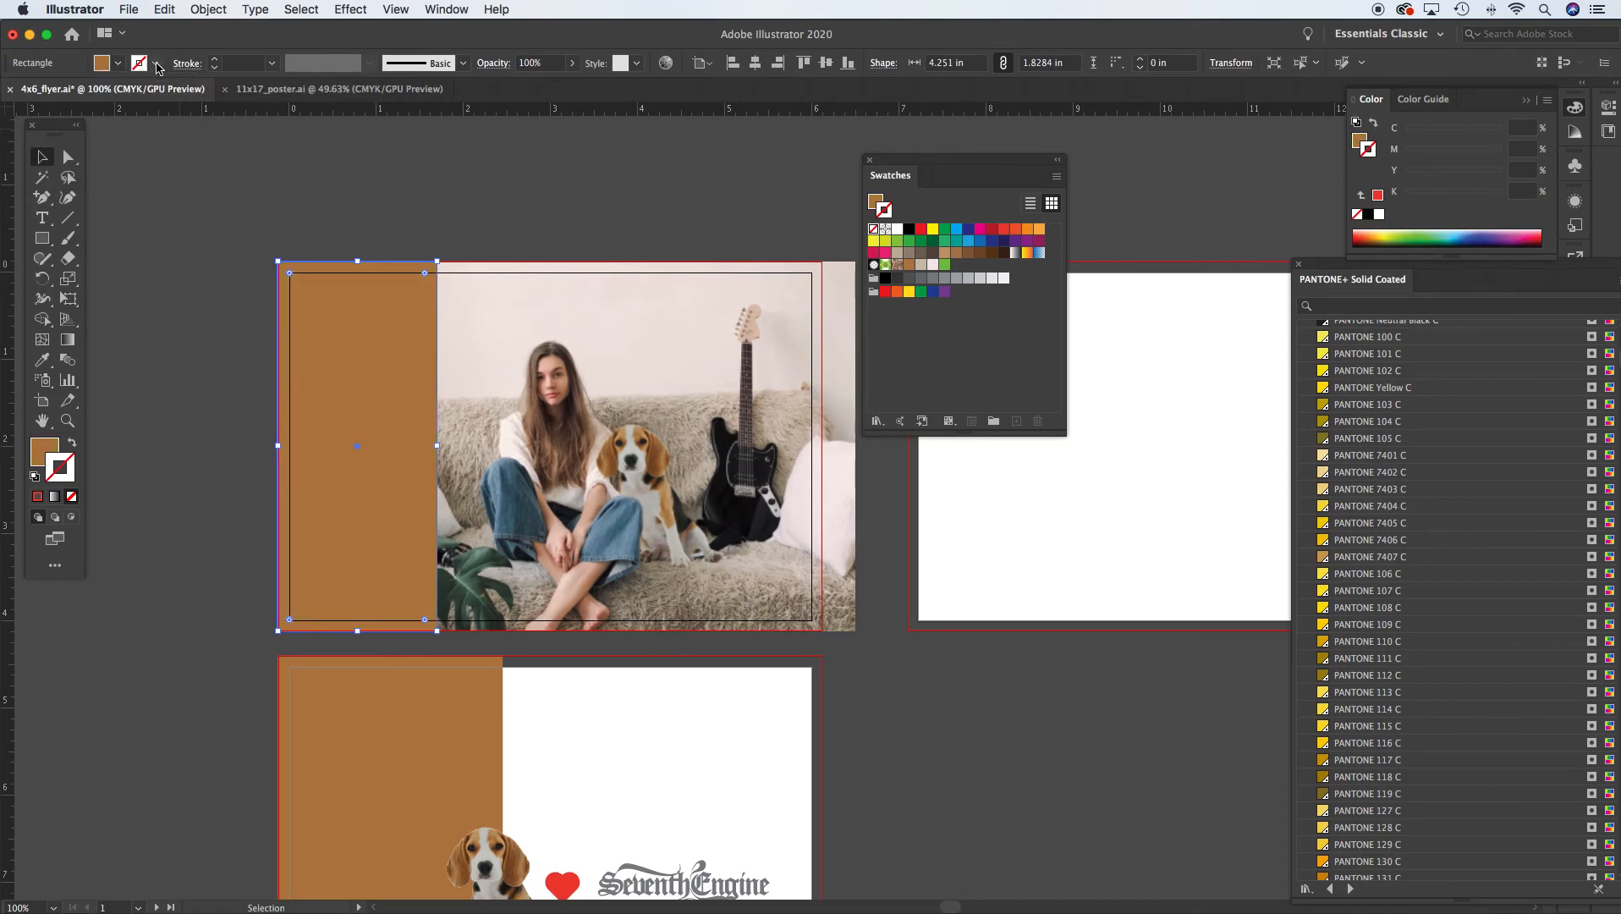
pyautogui.click(157, 67)
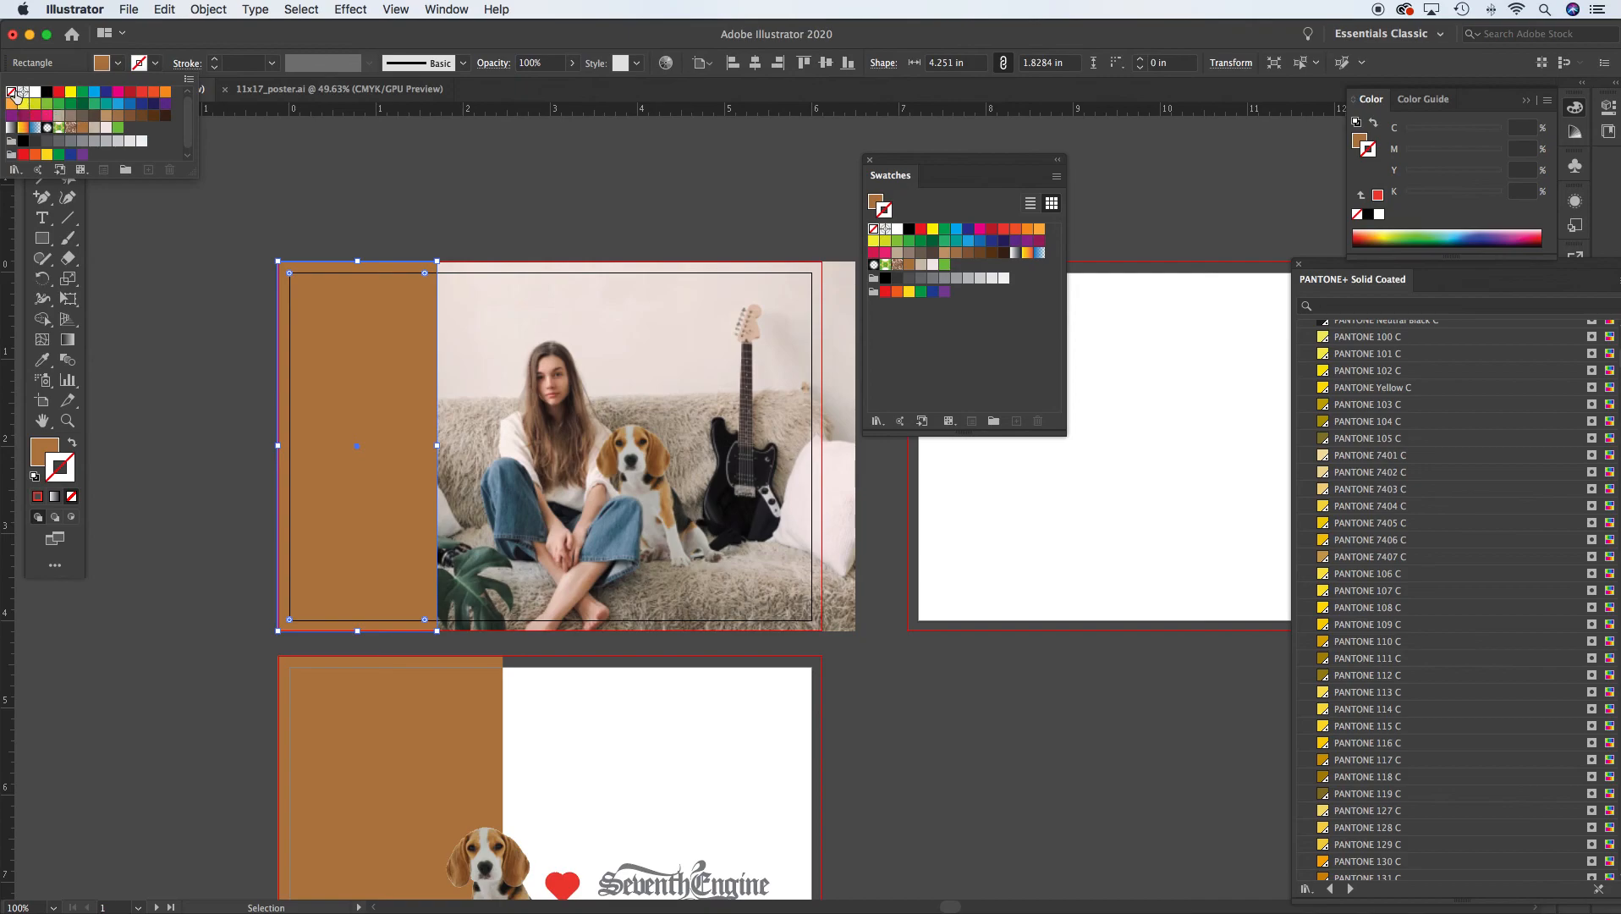
pyautogui.click(156, 64)
pyautogui.click(118, 66)
pyautogui.click(156, 64)
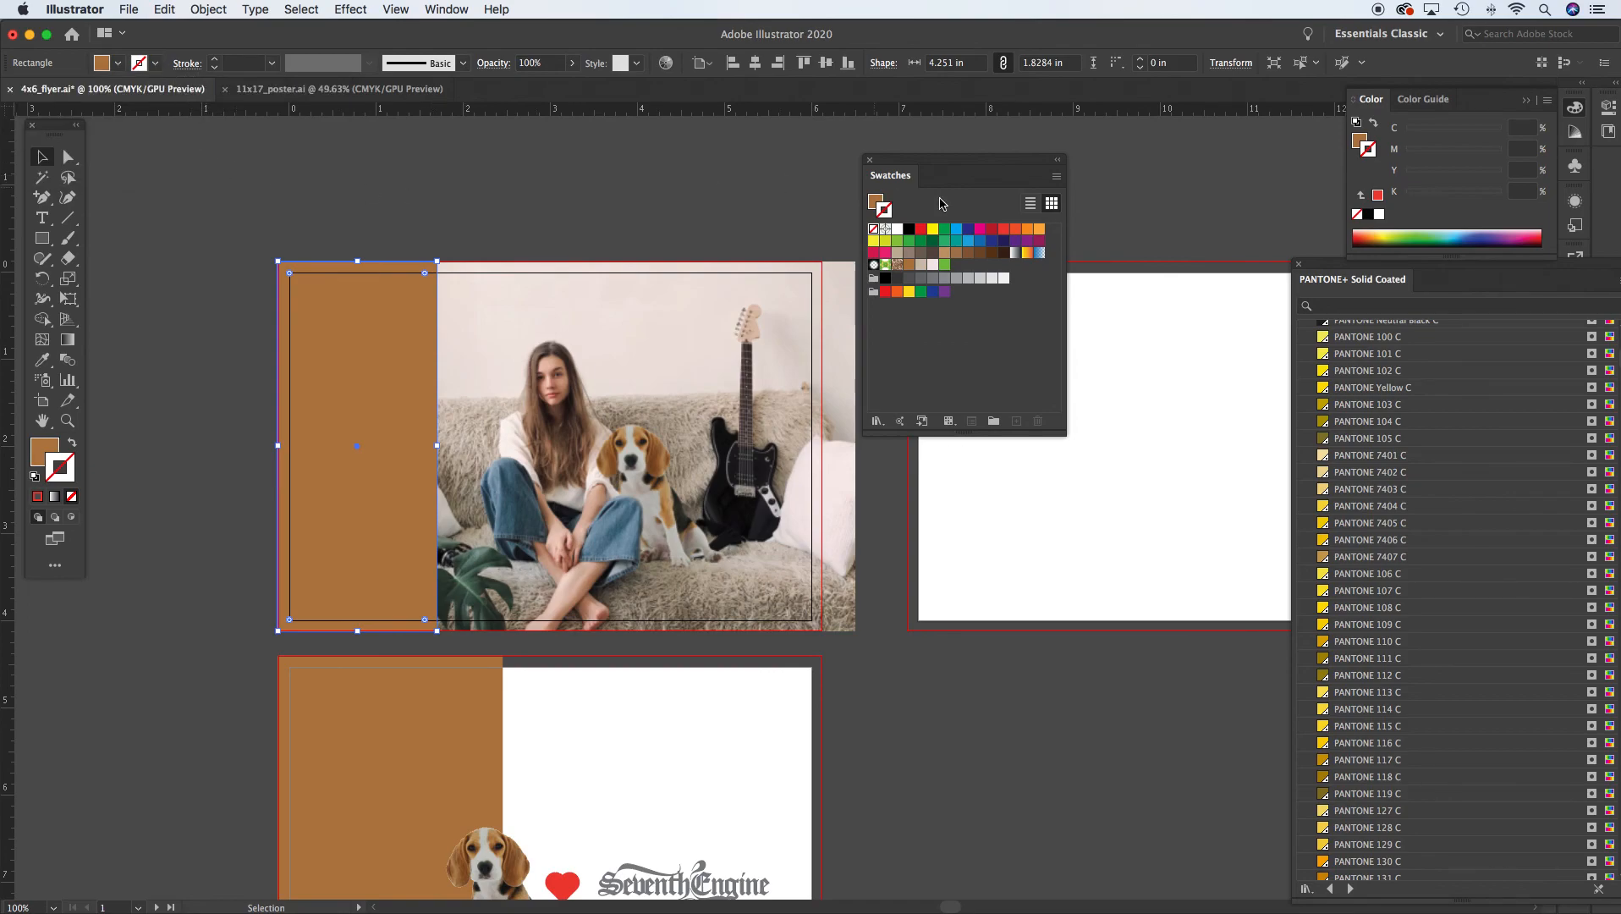
pyautogui.moveTo(938, 163)
pyautogui.mouseDown()
pyautogui.moveTo(1007, 143)
pyautogui.moveTo(946, 144)
pyautogui.mouseUp()
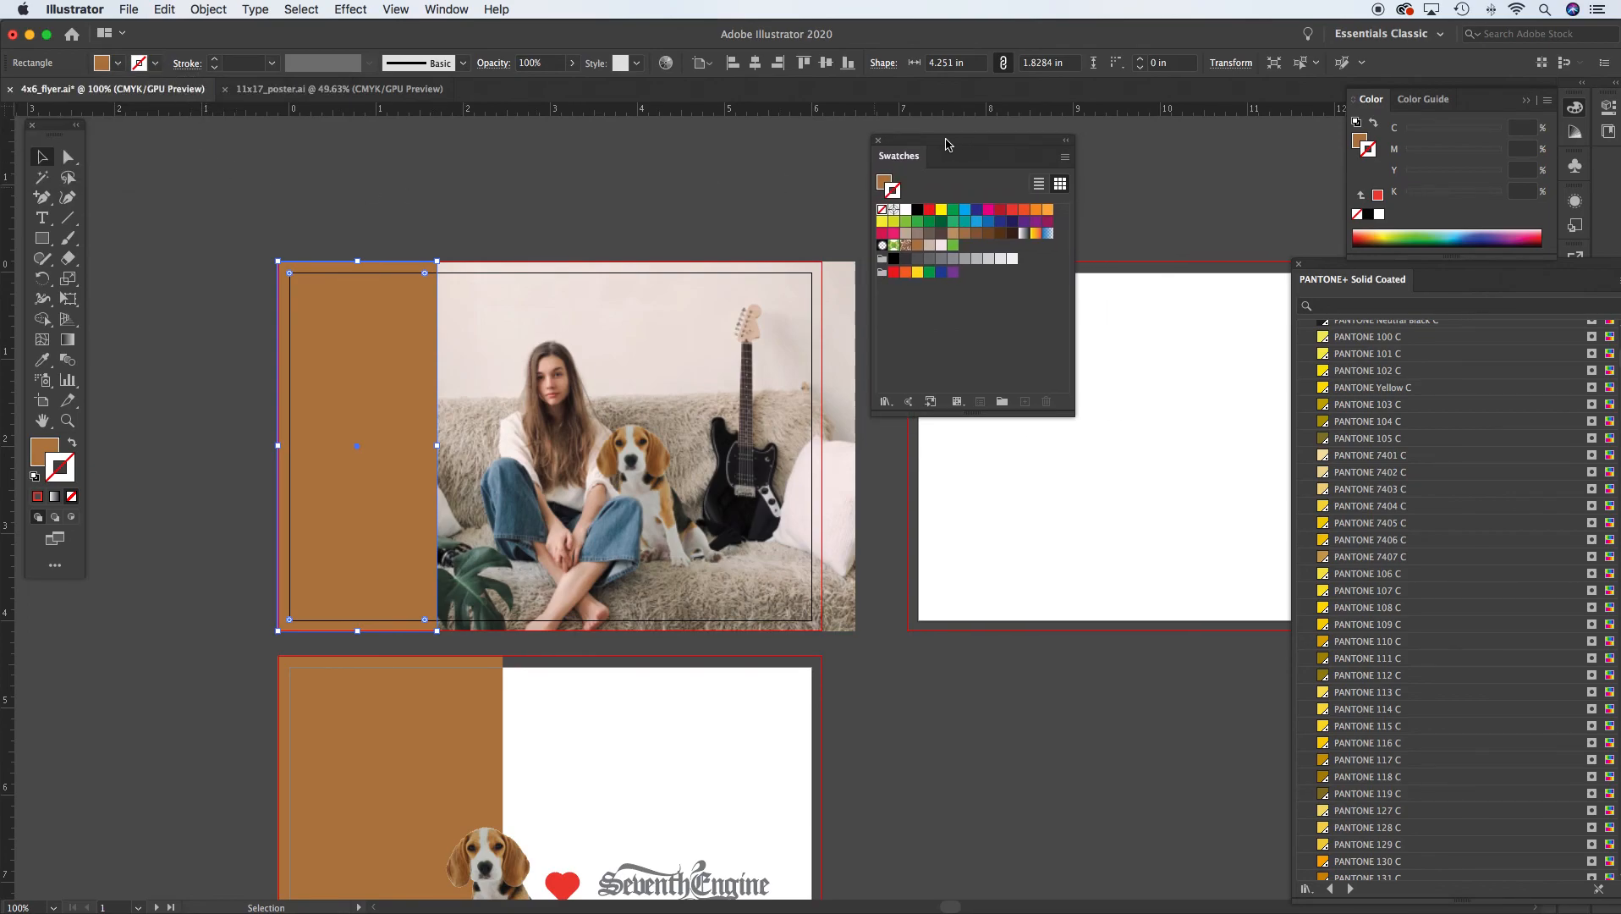
pyautogui.click(618, 193)
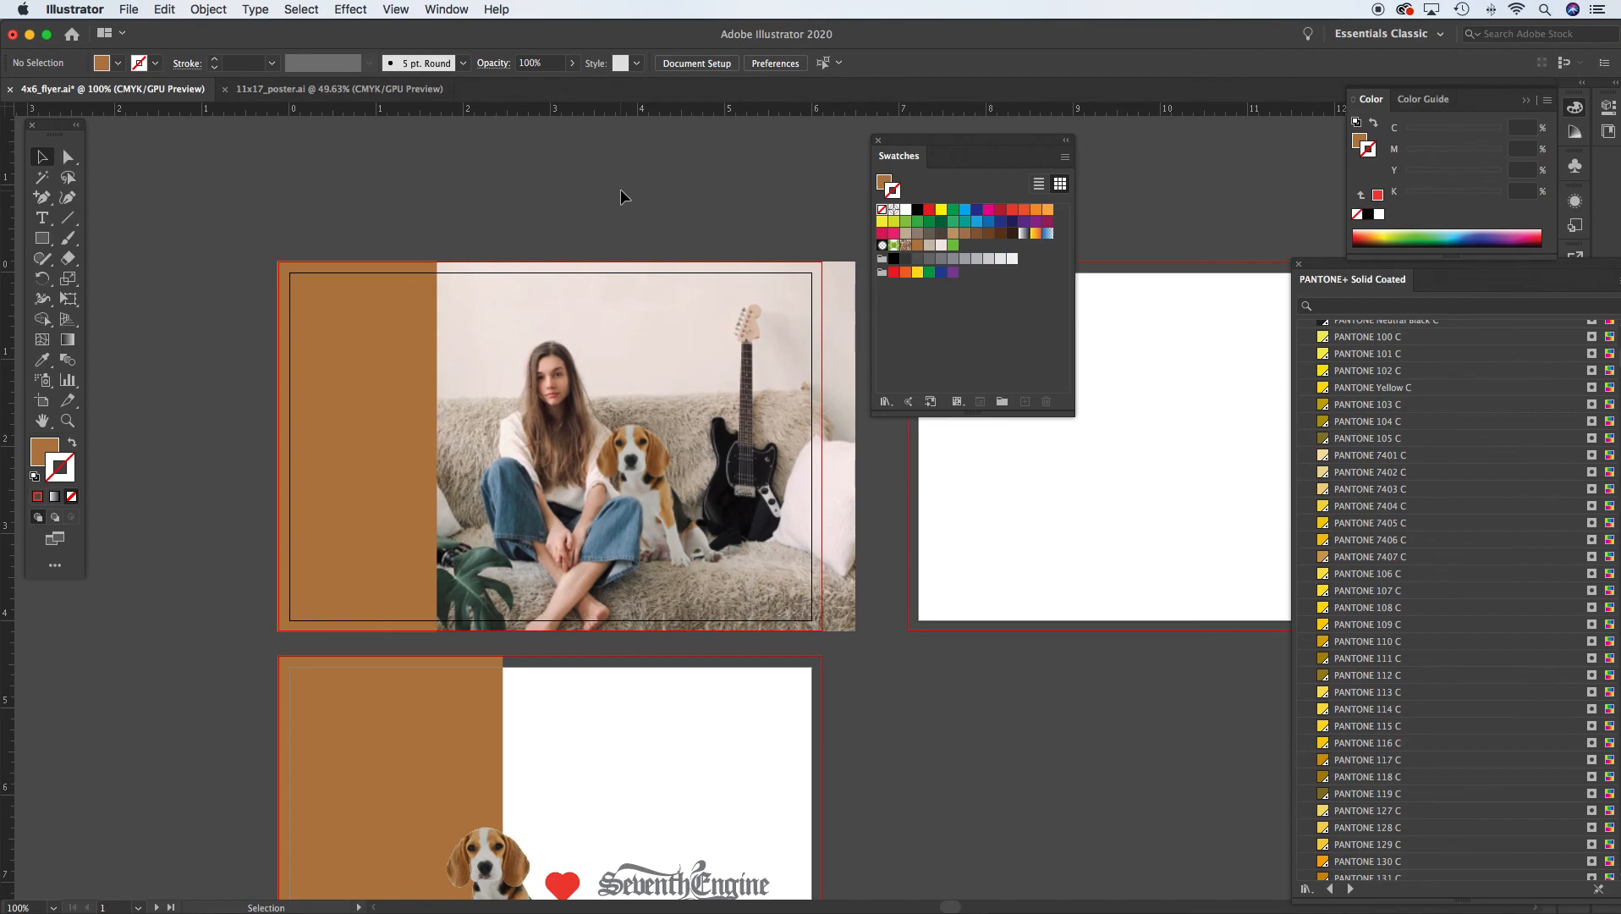
pyautogui.click(413, 361)
pyautogui.click(41, 359)
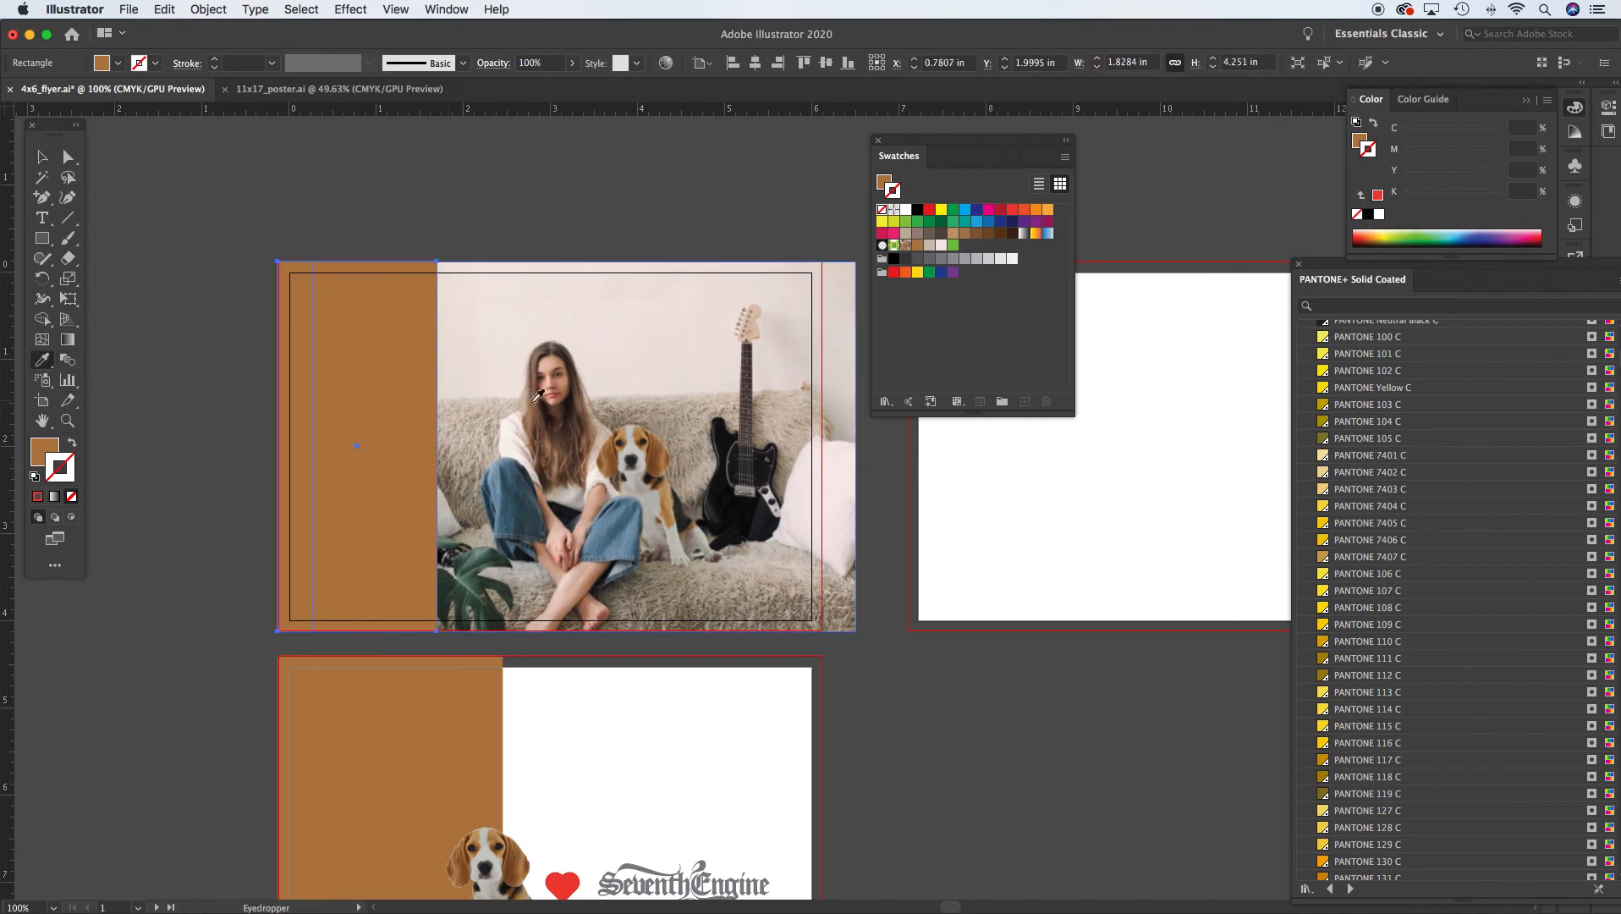
pyautogui.click(41, 157)
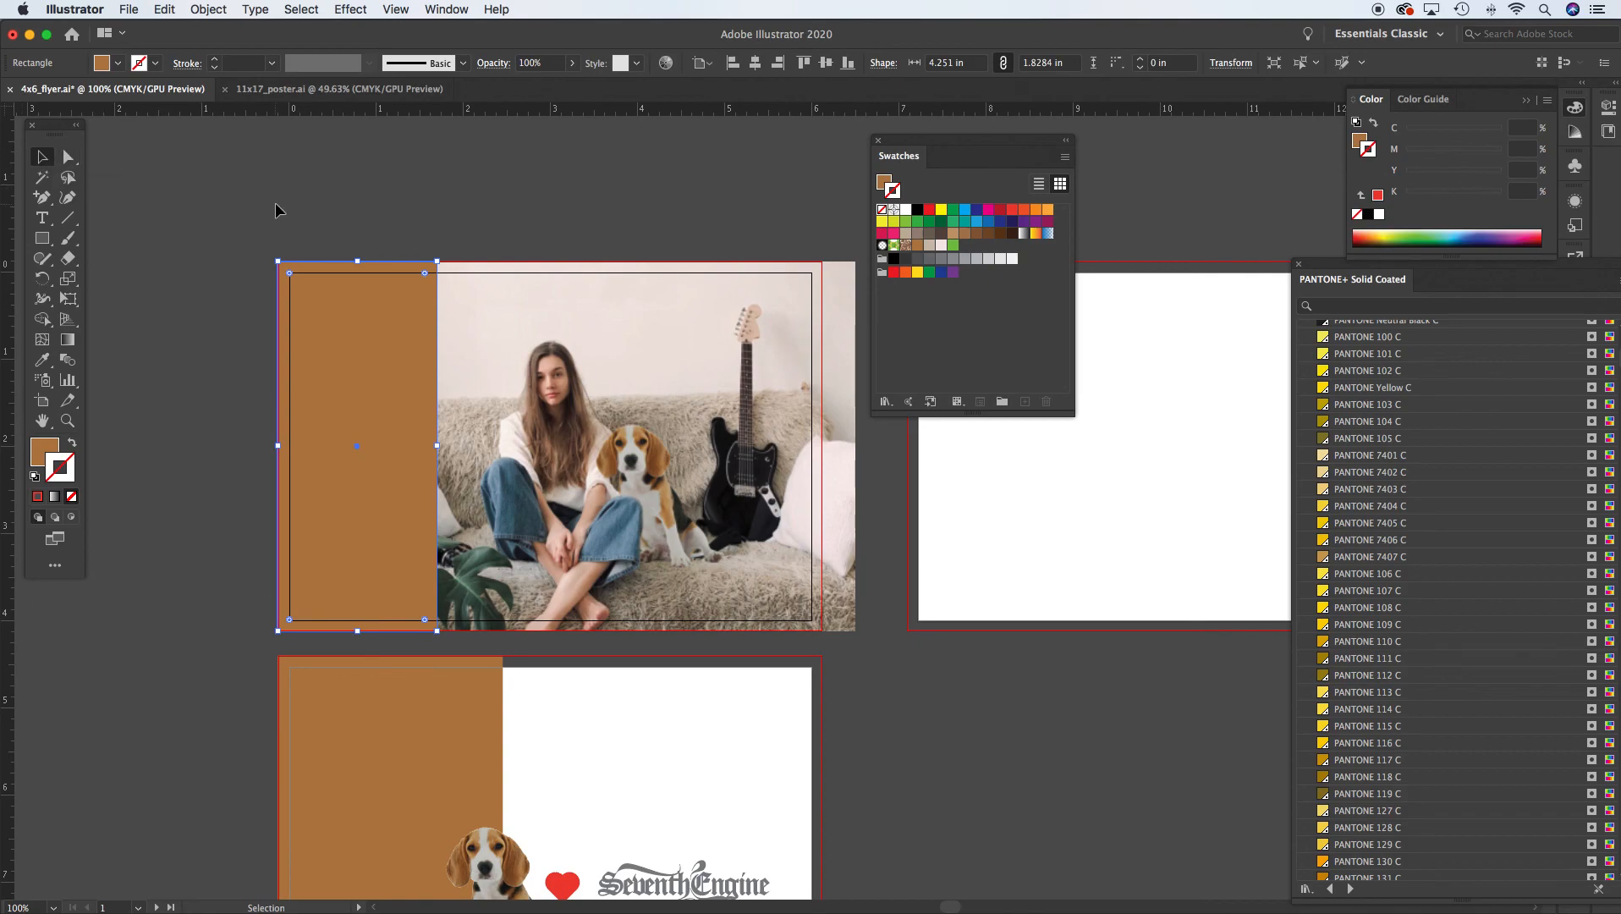